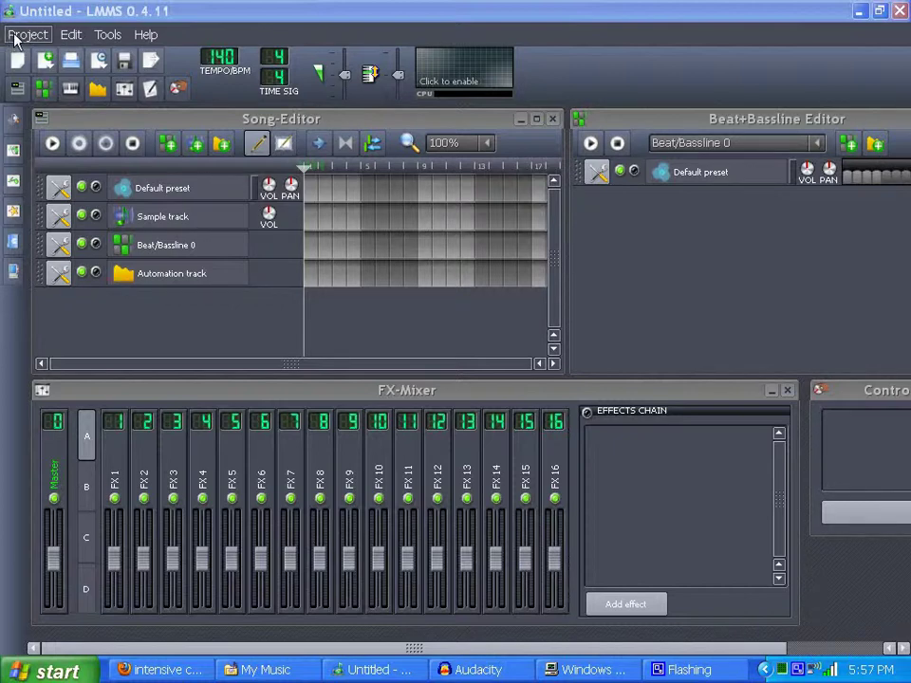
Import the MIDI file Intensive Care Unit.mid from the Desktop folder into the project
left_click(16, 36)
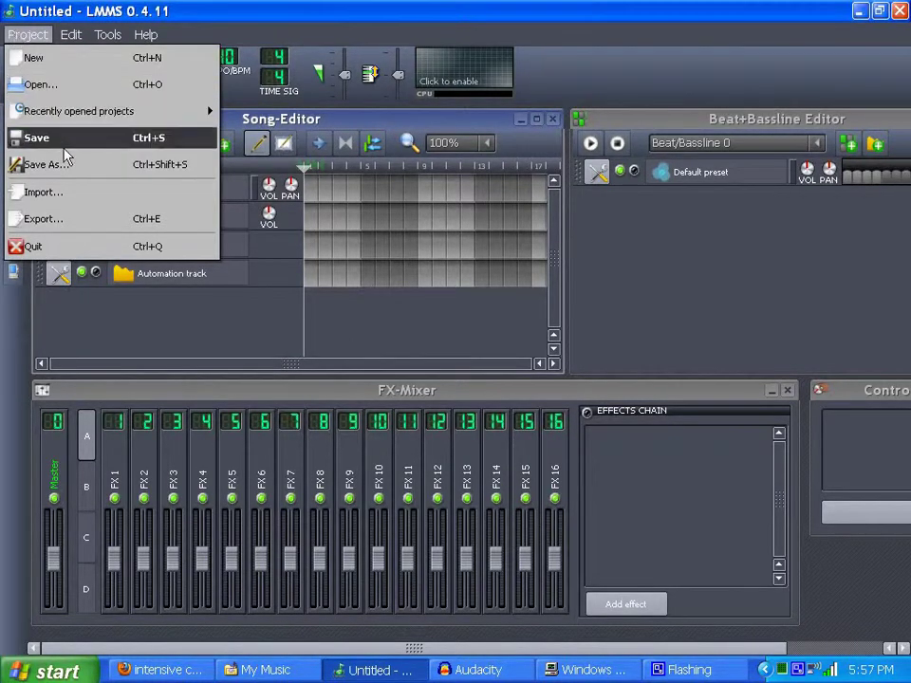
left_click(43, 194)
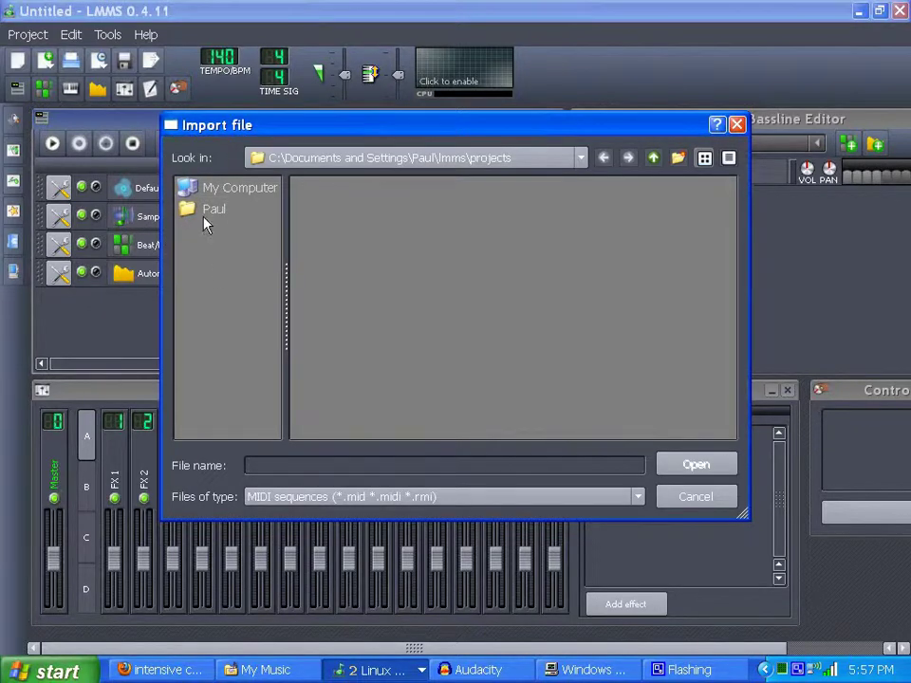
left_click(199, 212)
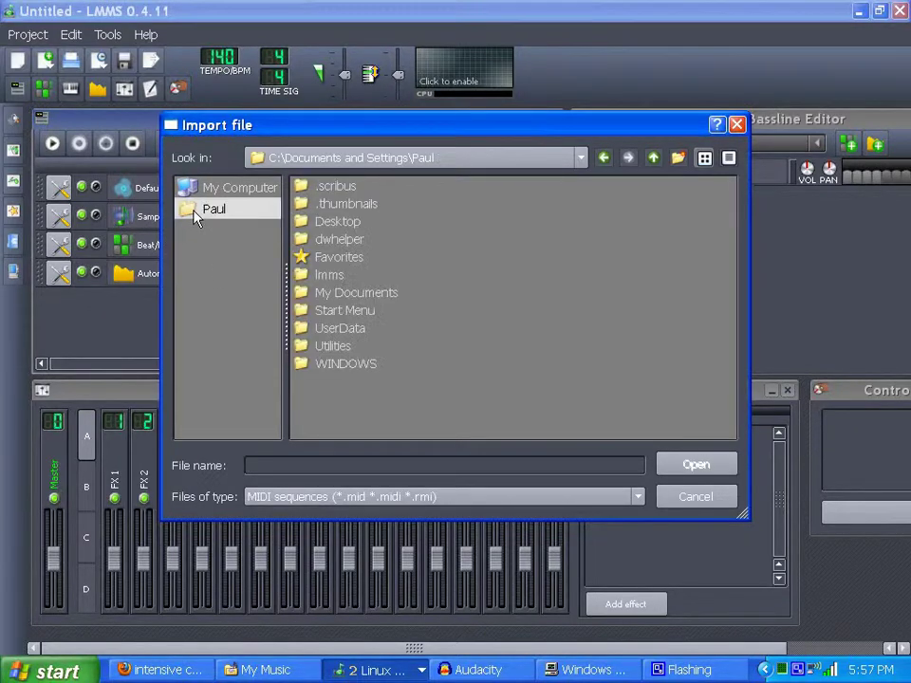
double_click(302, 225)
left_click(370, 188)
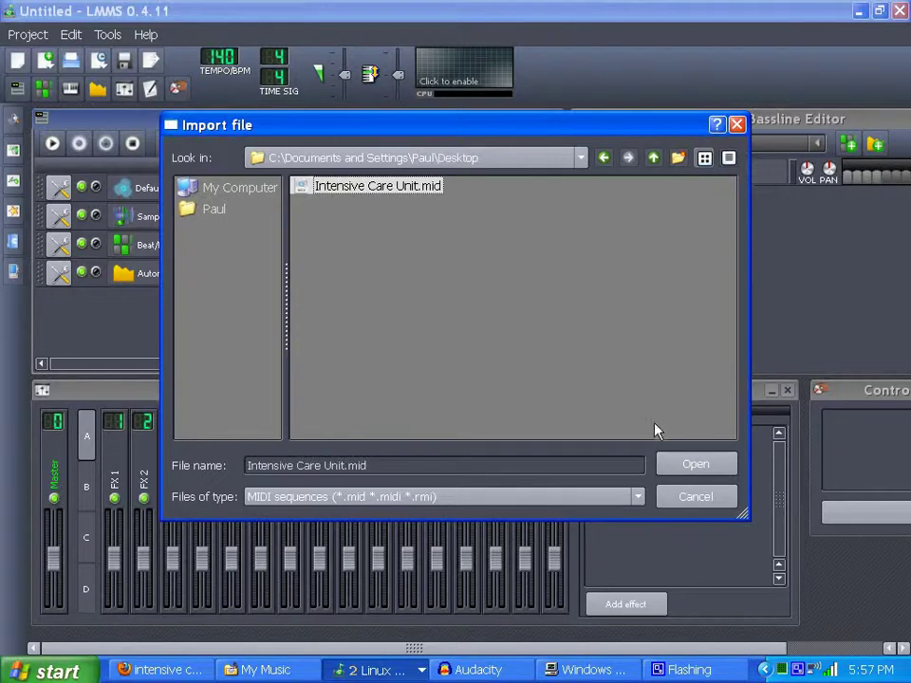
left_click(683, 470)
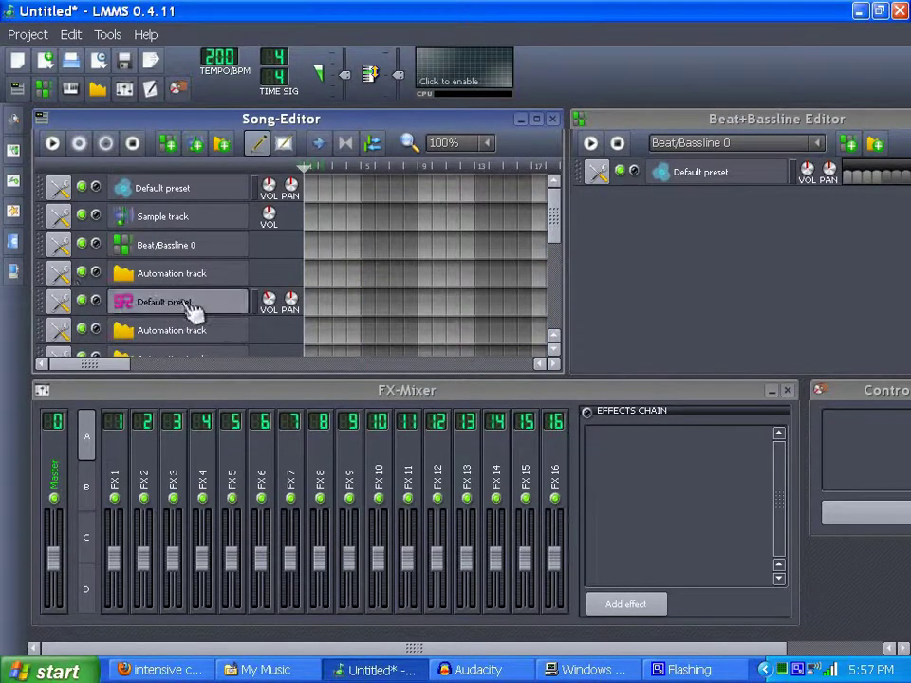
Review the audio, general and path settings, including the default SoundFont file, and leave them without changes
left_click(70, 36)
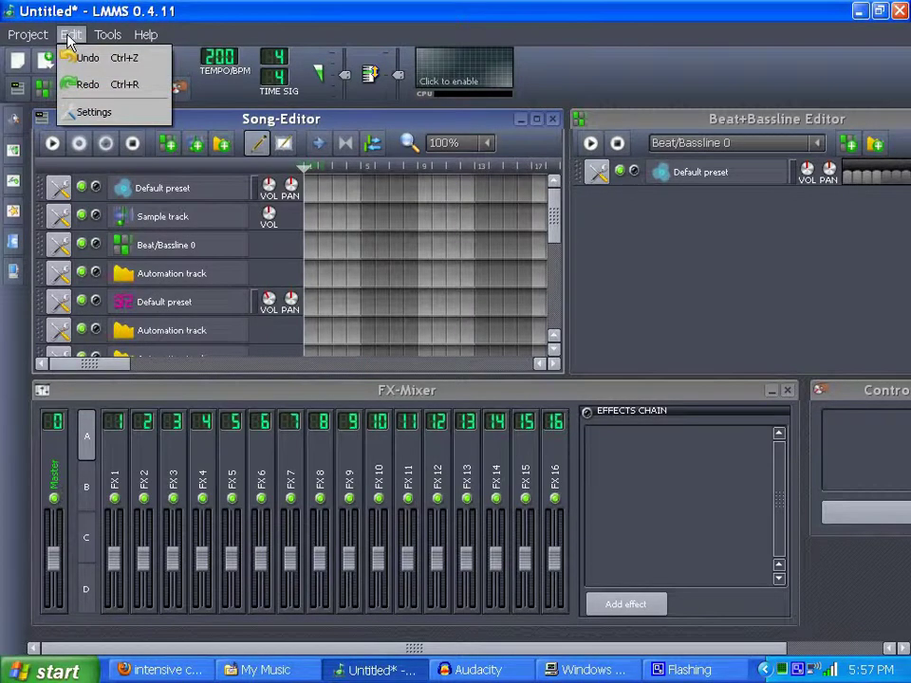
left_click(66, 112)
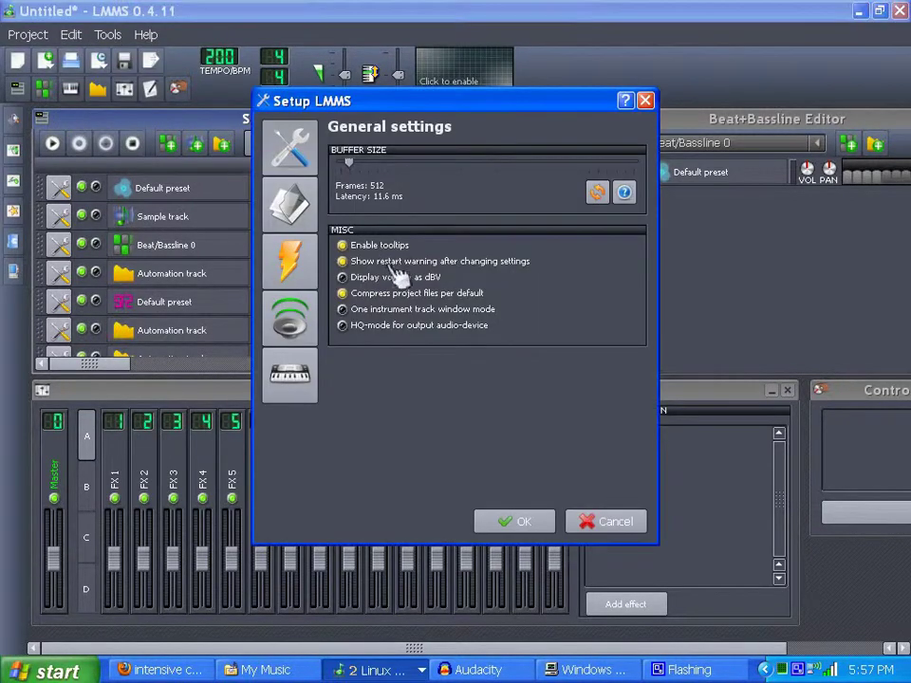
left_click(290, 318)
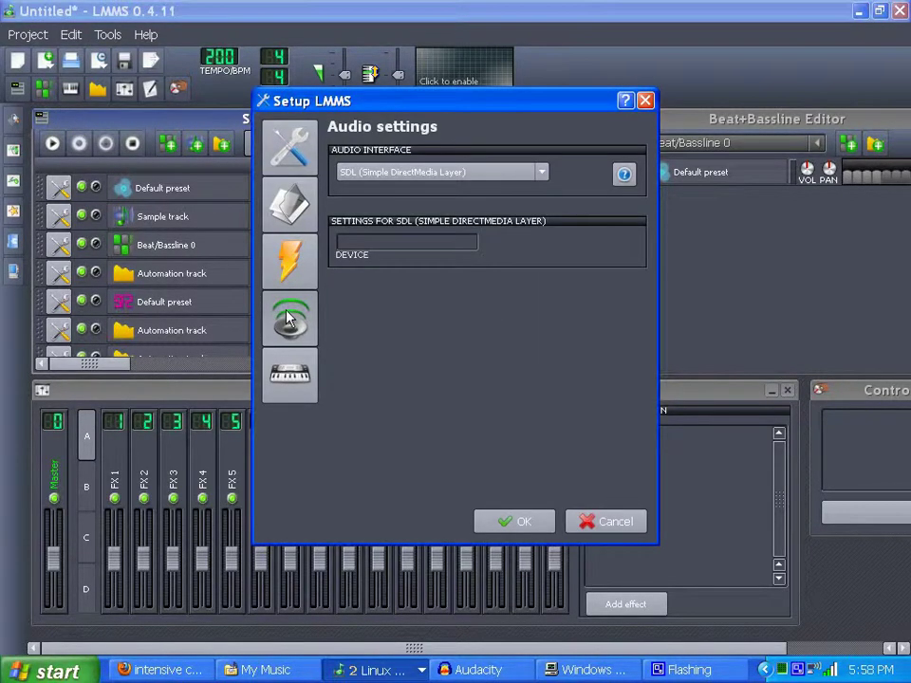
left_click(289, 147)
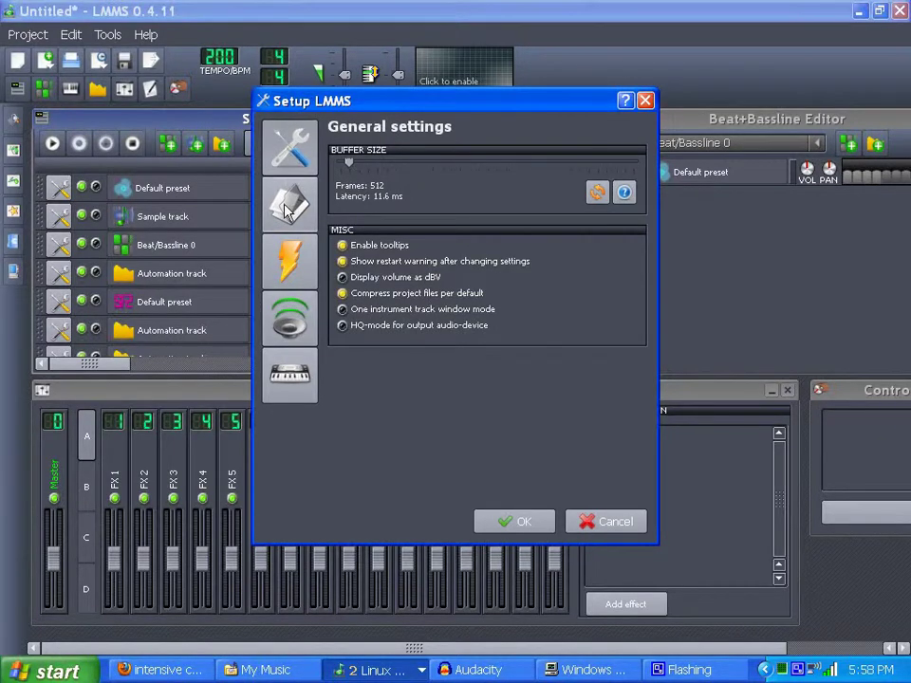
left_click(288, 207)
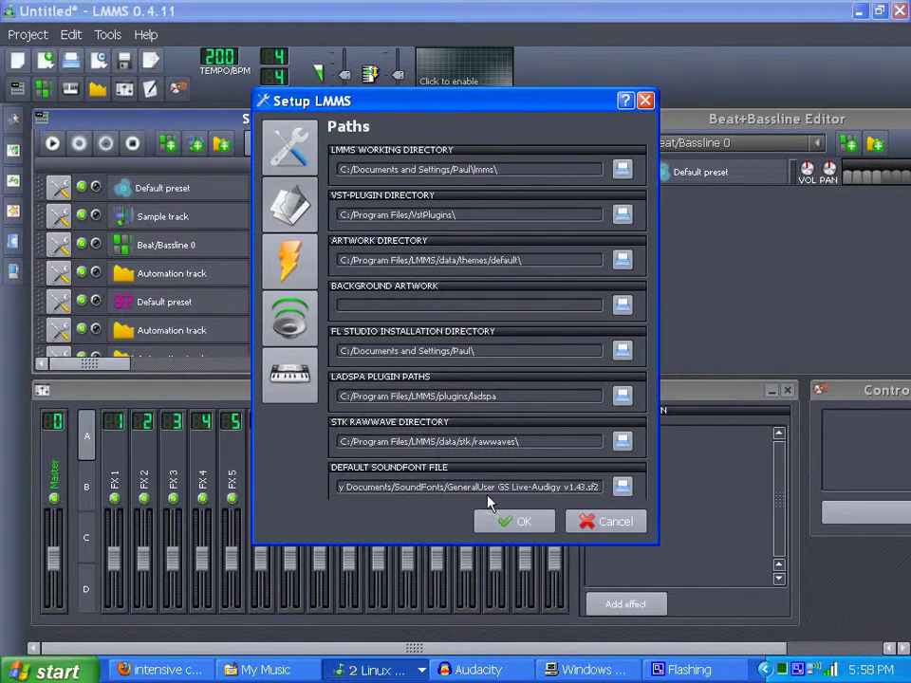
left_click(588, 523)
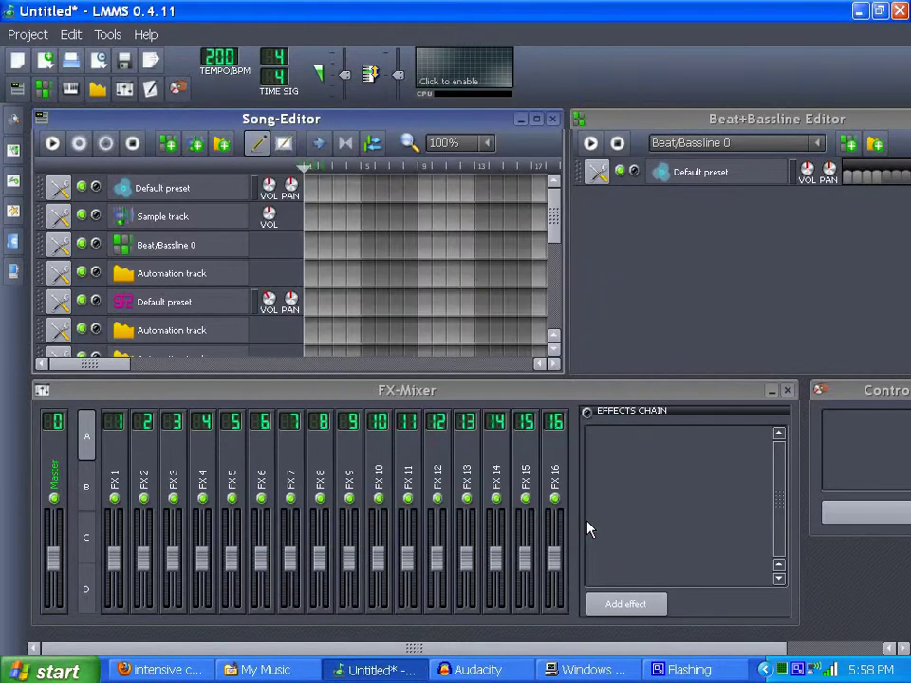
Play the imported song briefly, stop it, and look through its tracks in the Song-Editor
left_click(53, 144)
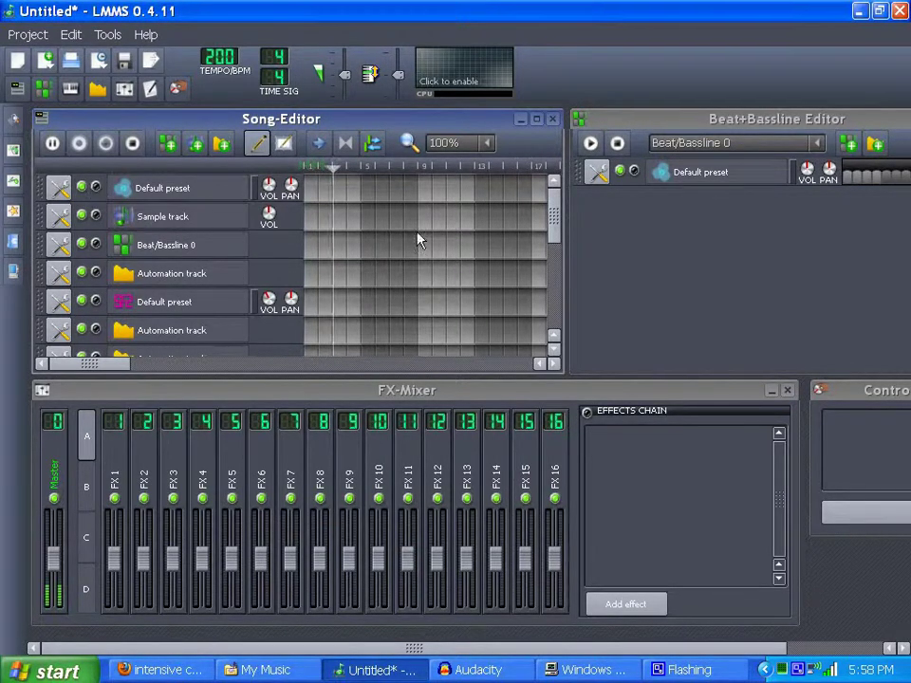
mouse_move(560, 227)
left_mouse_down()
mouse_move(555, 240)
mouse_move(574, 295)
mouse_move(563, 250)
mouse_move(569, 273)
left_mouse_up()
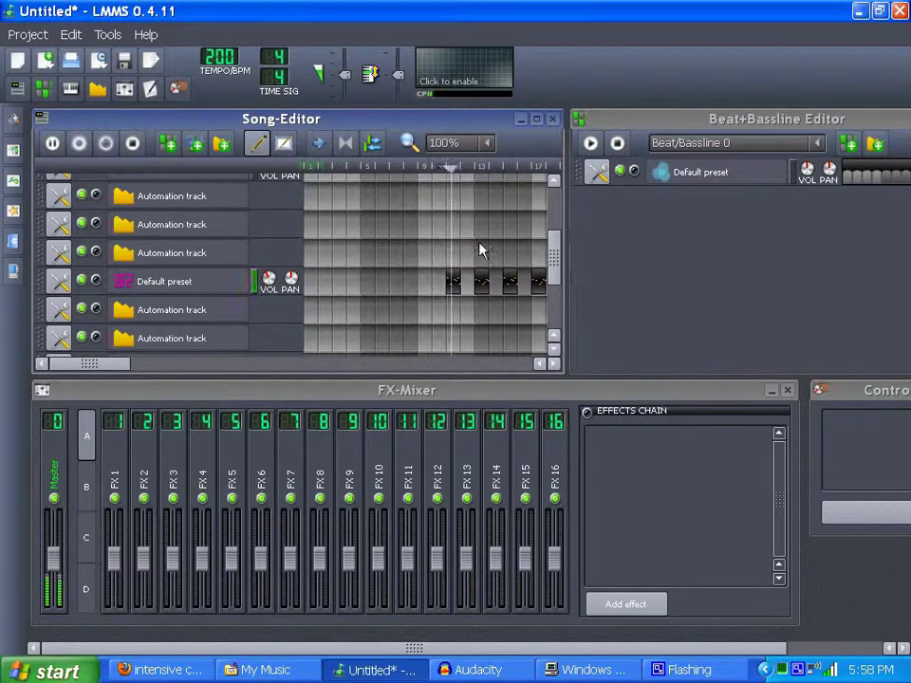
left_click(134, 144)
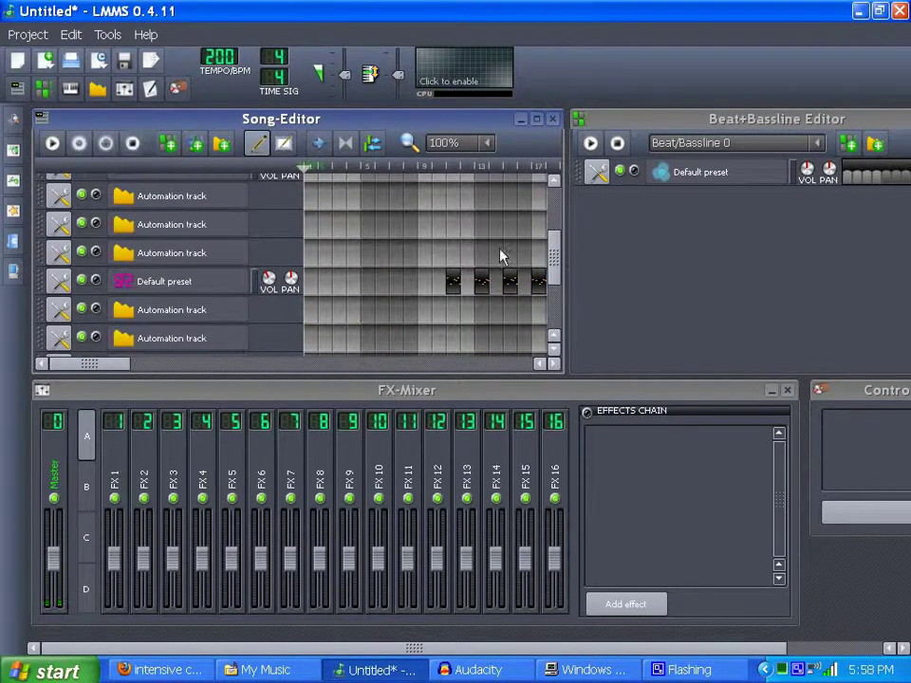
left_click_drag(553, 260, 535, 195)
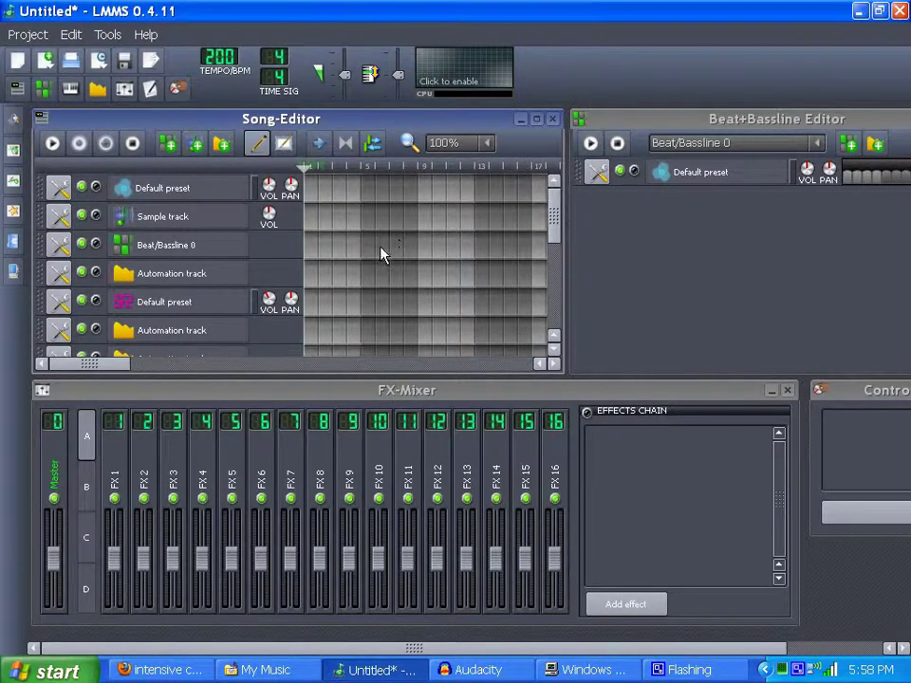
left_click_drag(562, 239, 585, 320)
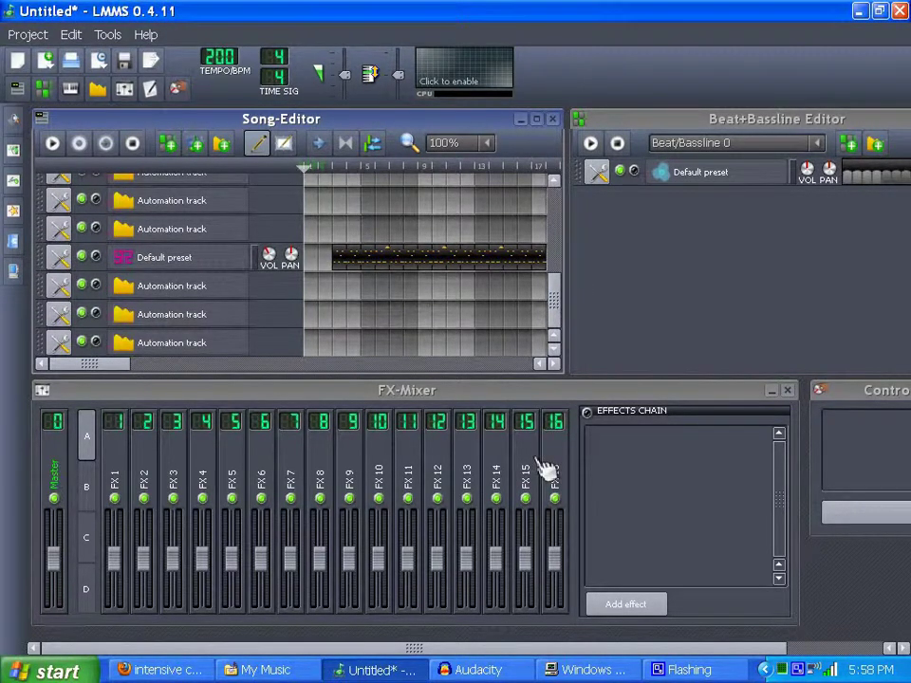
Switch to Audacity and reposition its window over the song project
left_click(466, 672)
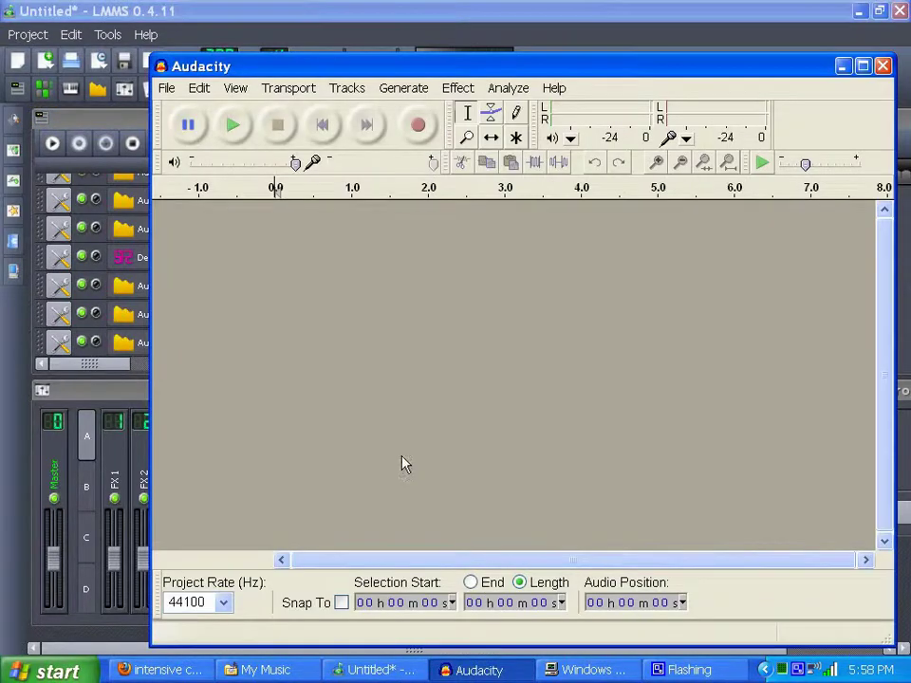
left_click_drag(304, 64, 262, 51)
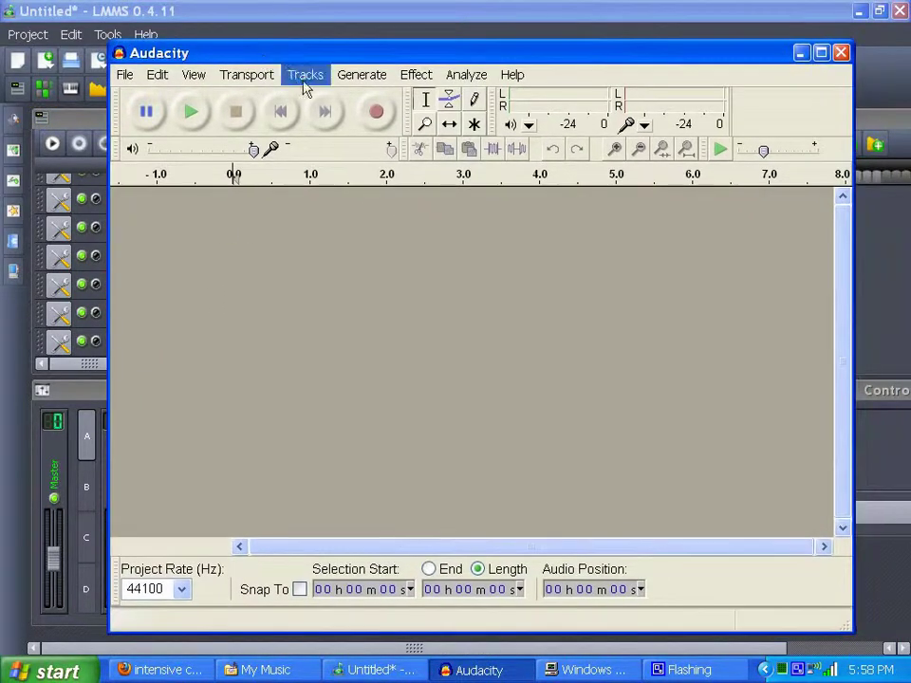
left_click(376, 112)
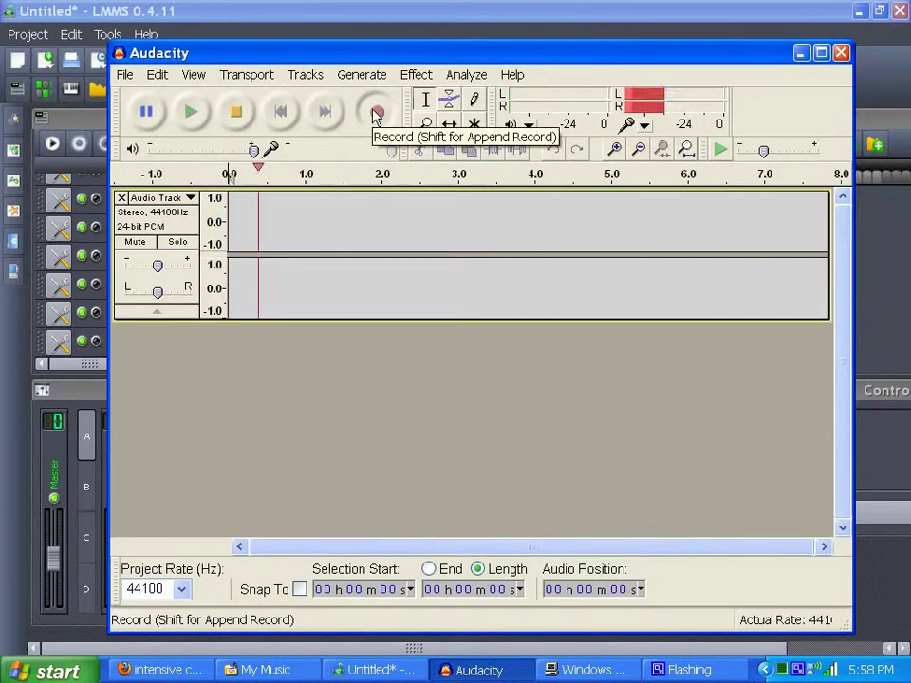
left_click(236, 112)
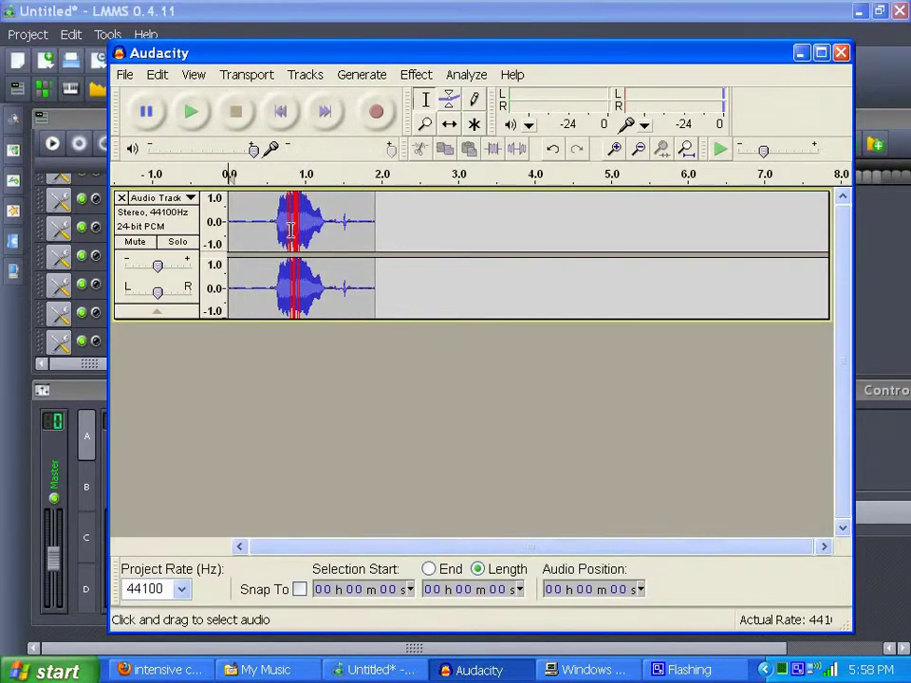
left_click(193, 116)
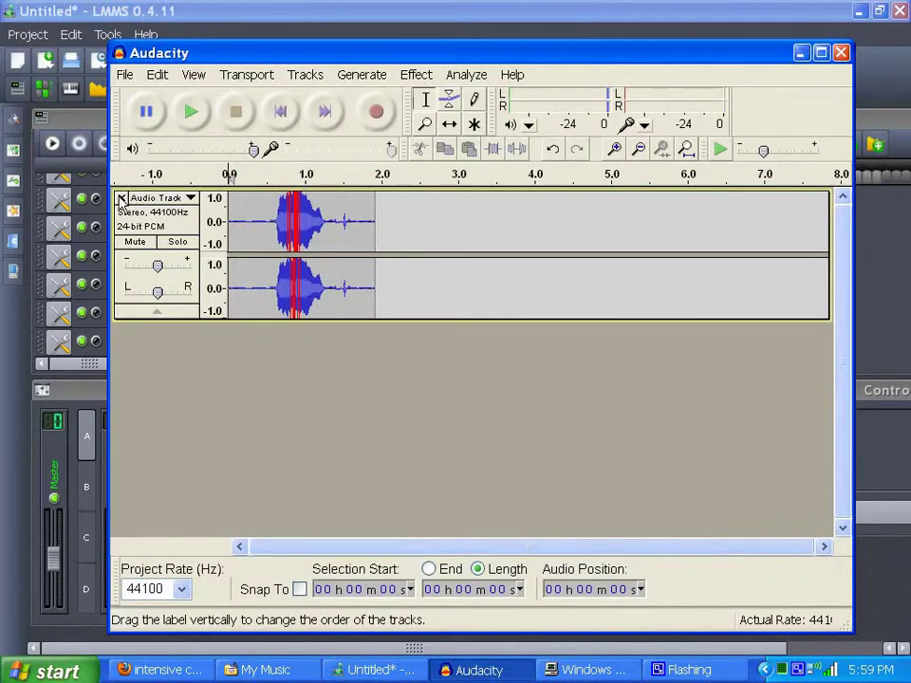
left_click(122, 197)
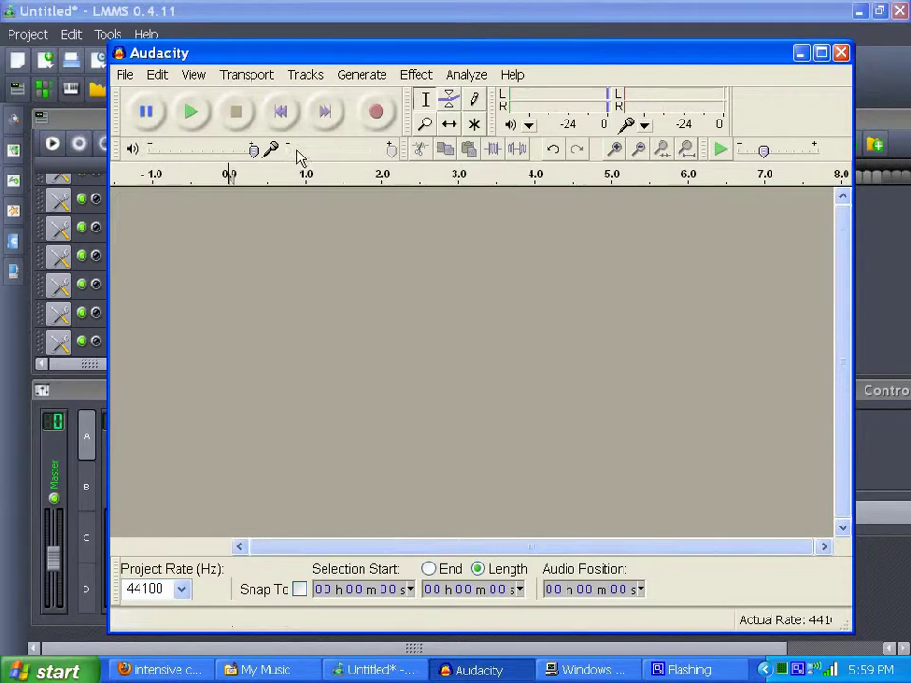
Record a new sound clip about 1.8 seconds long and delete the silence before the sound begins
left_click(374, 114)
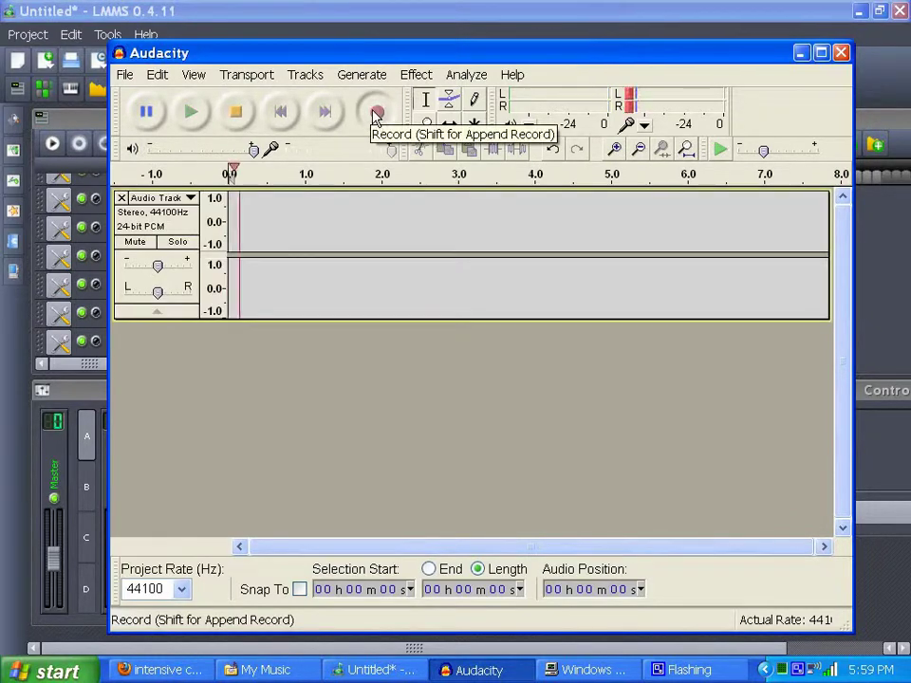
left_click(242, 113)
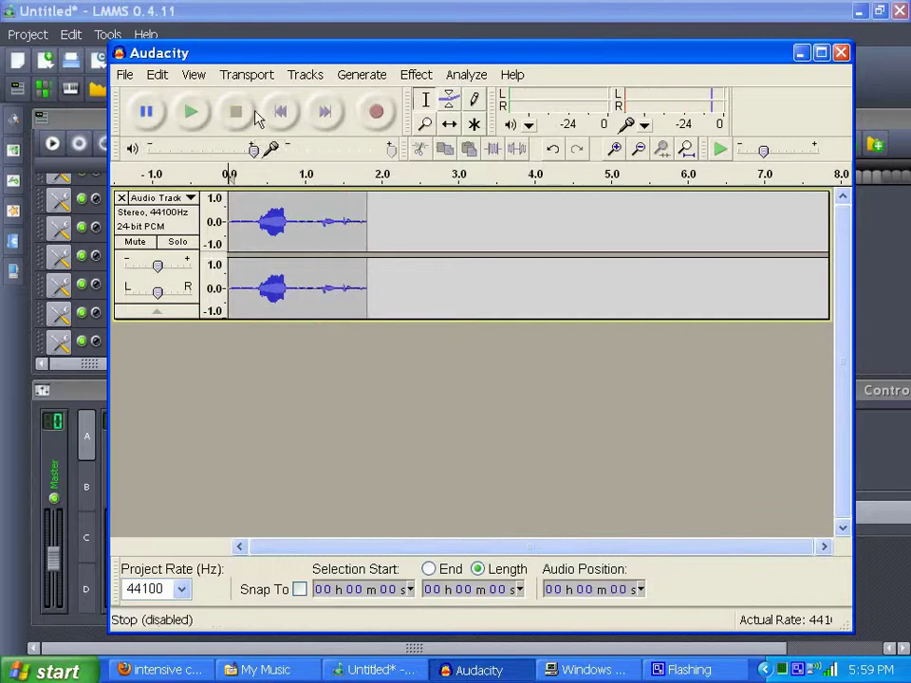
left_click(257, 221)
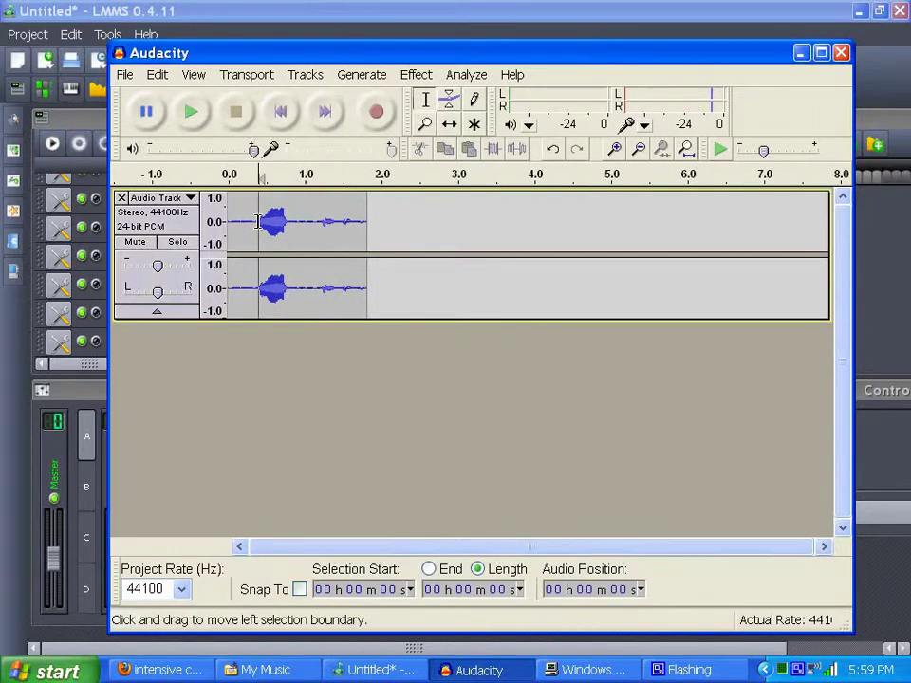
left_click_drag(270, 222, 228, 222)
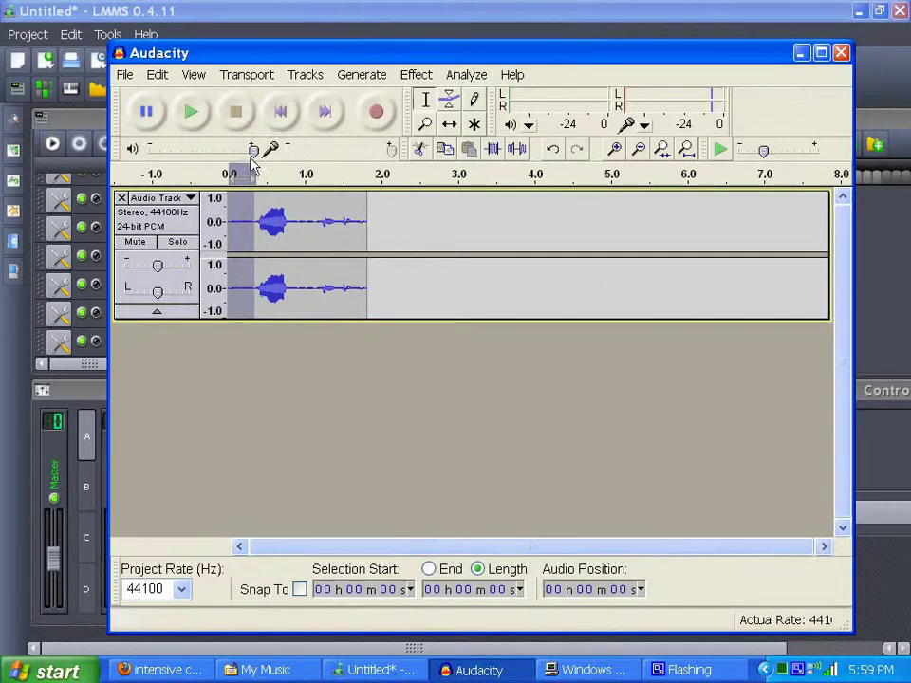
key("Delete")
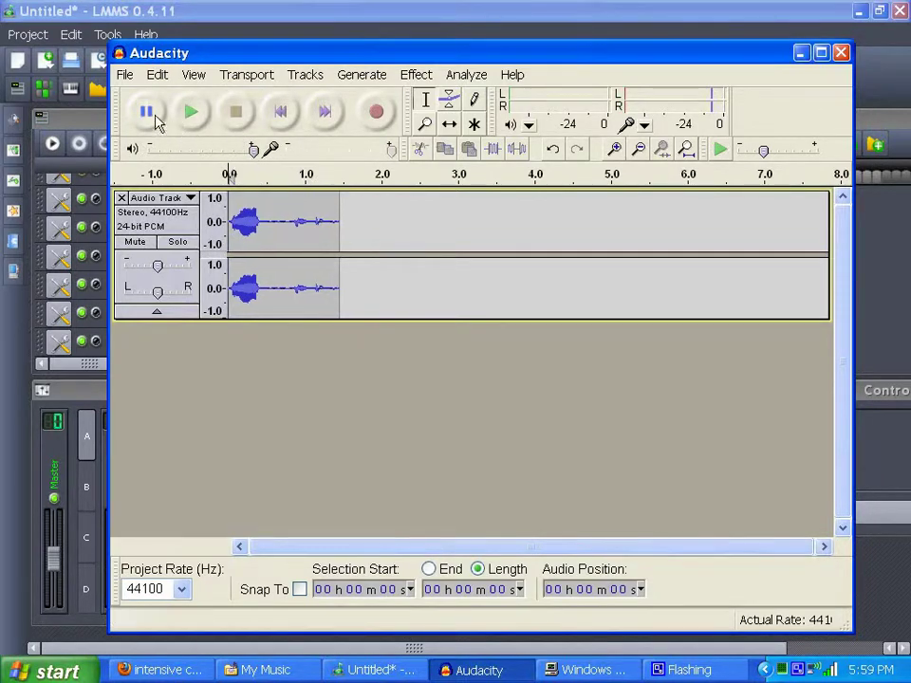
Play back the clip and delete everything after the main sound, keeping about the first 0.4 seconds
left_click(188, 118)
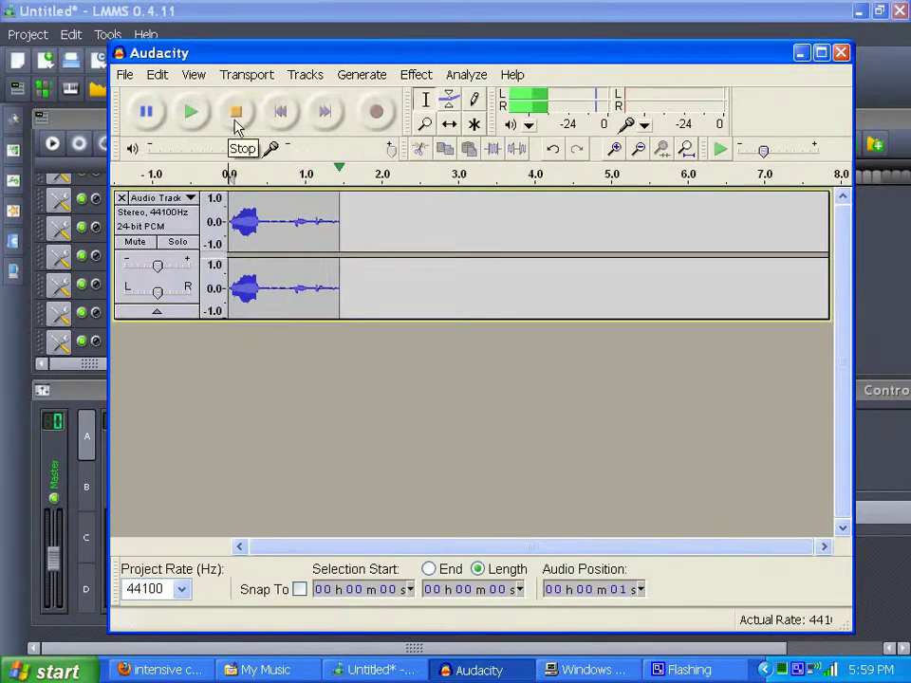
left_click_drag(260, 206, 360, 213)
key("Delete")
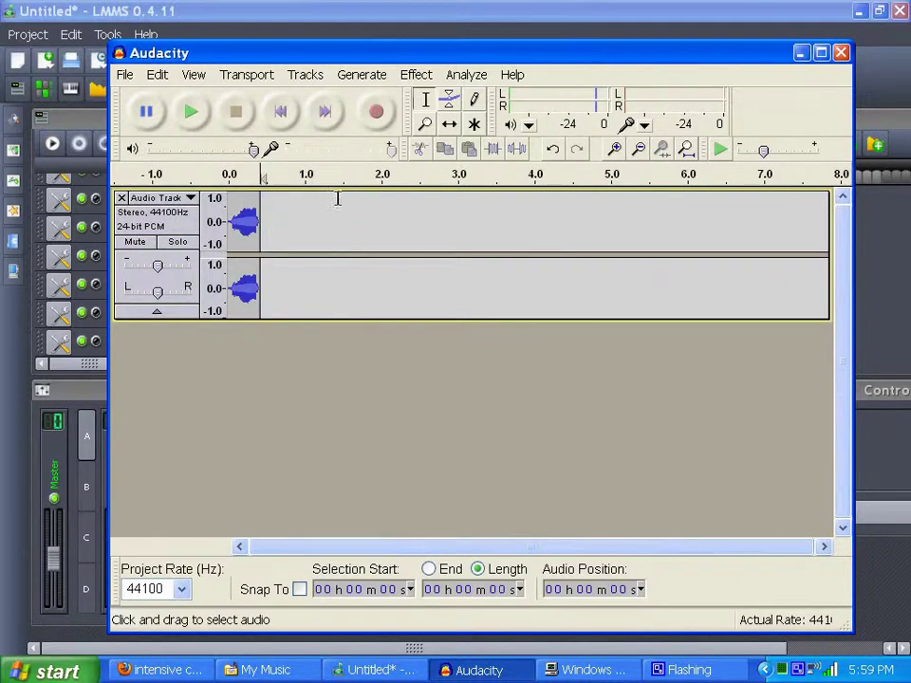
left_click(124, 76)
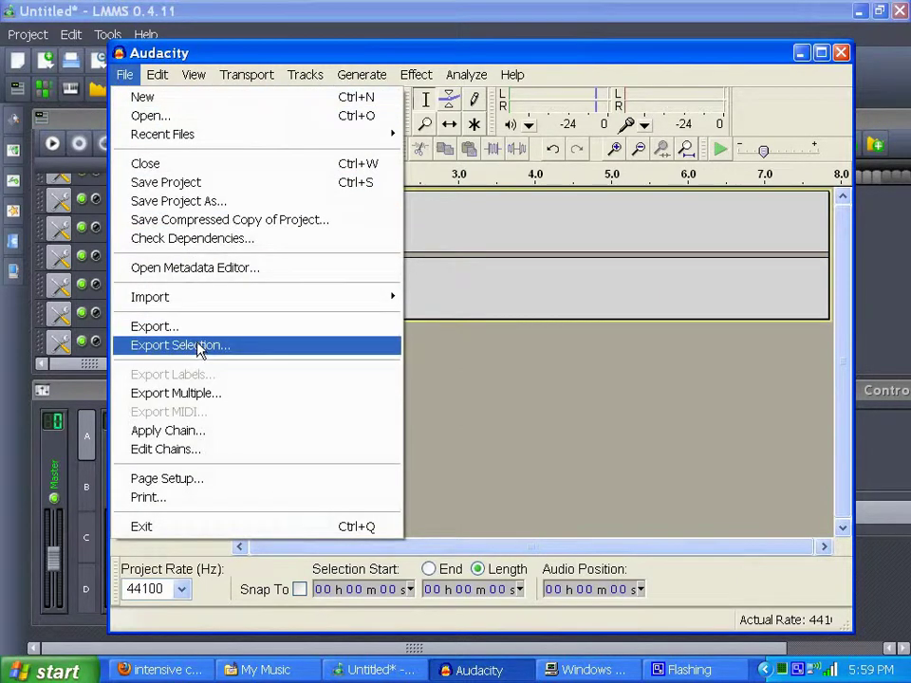
left_click(167, 203)
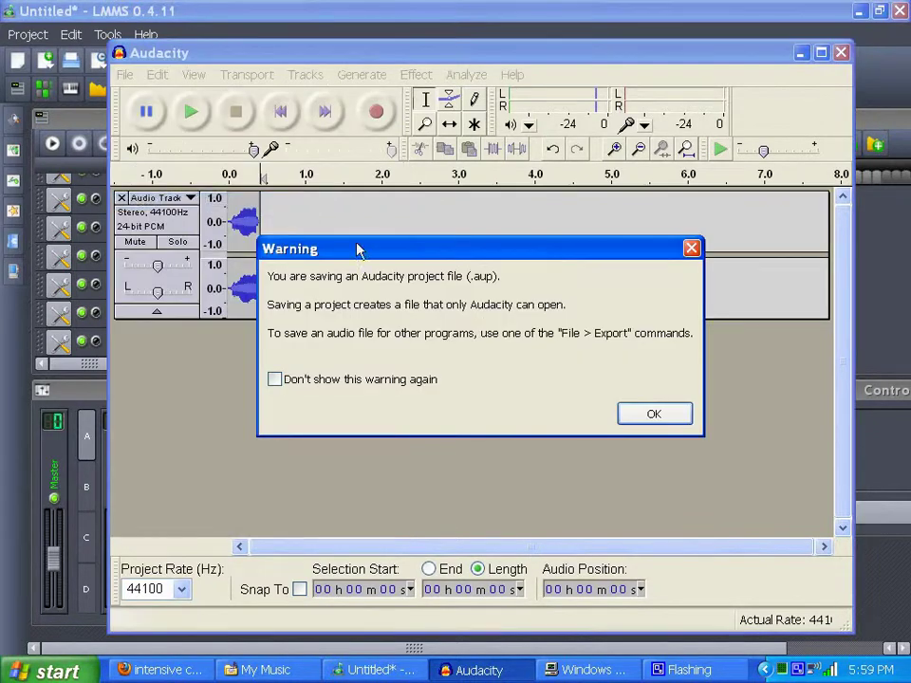
left_click(651, 413)
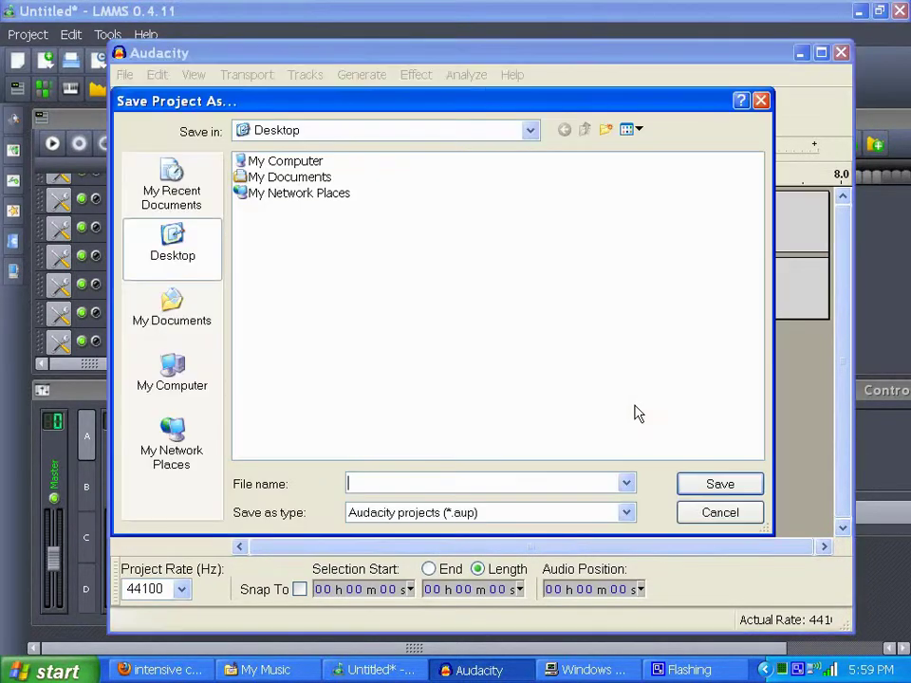
left_click(624, 513)
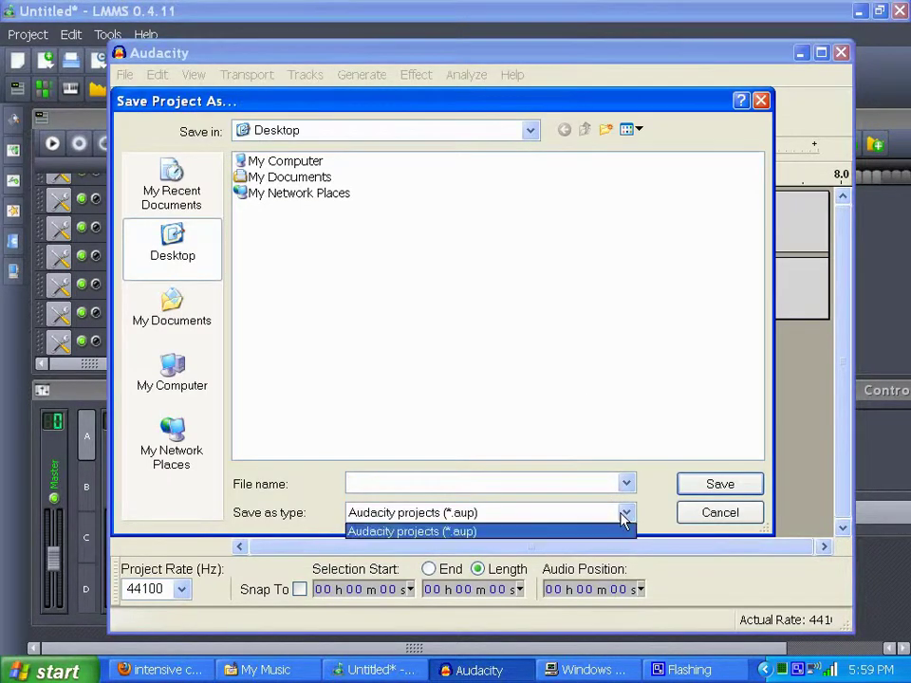
left_click(711, 517)
left_click(711, 514)
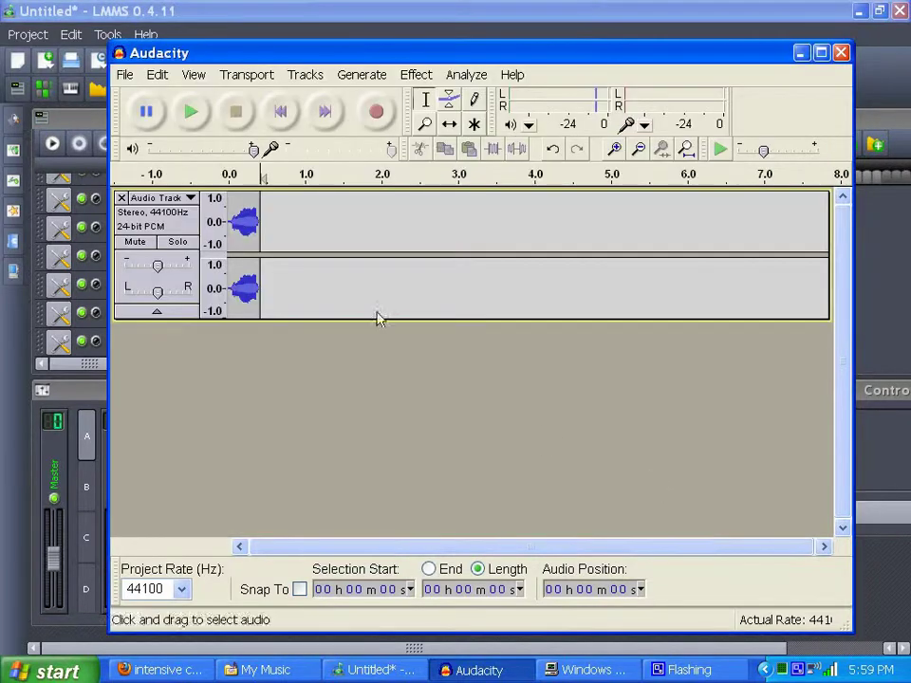
Export the trimmed clip to the Desktop as a WAV (Microsoft) signed 16 bit PCM file named derp01, leaving the metadata empty
left_click(125, 76)
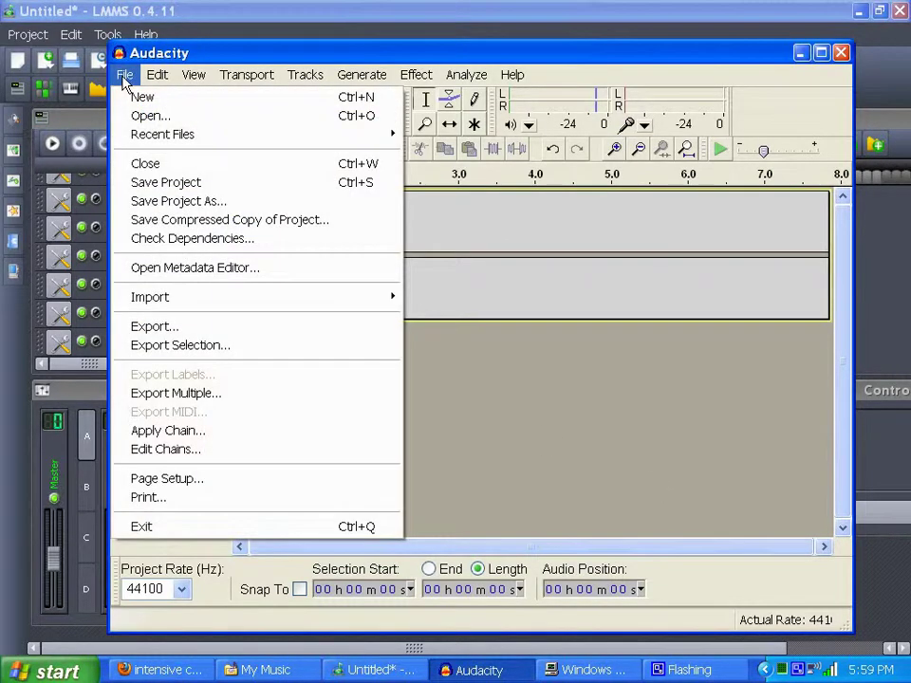
left_click(209, 331)
left_click(627, 481)
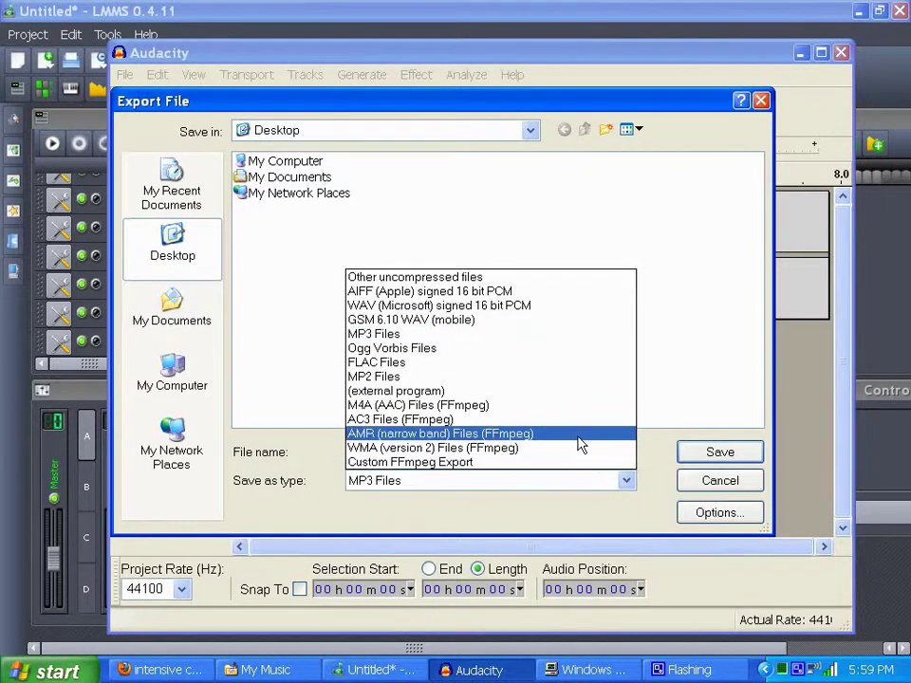
left_click(536, 306)
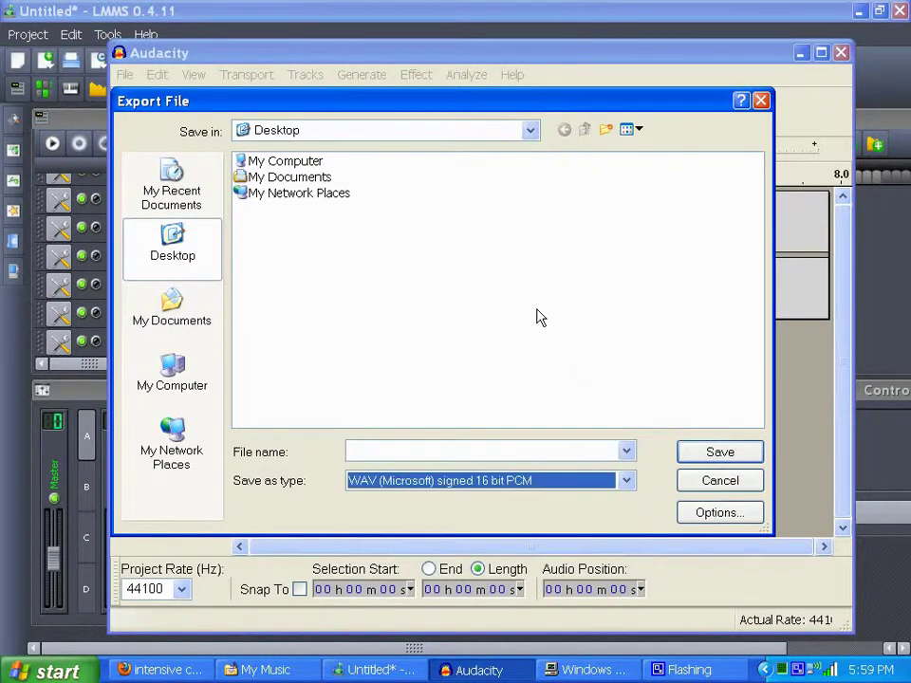
left_click(392, 450)
type("derp01")
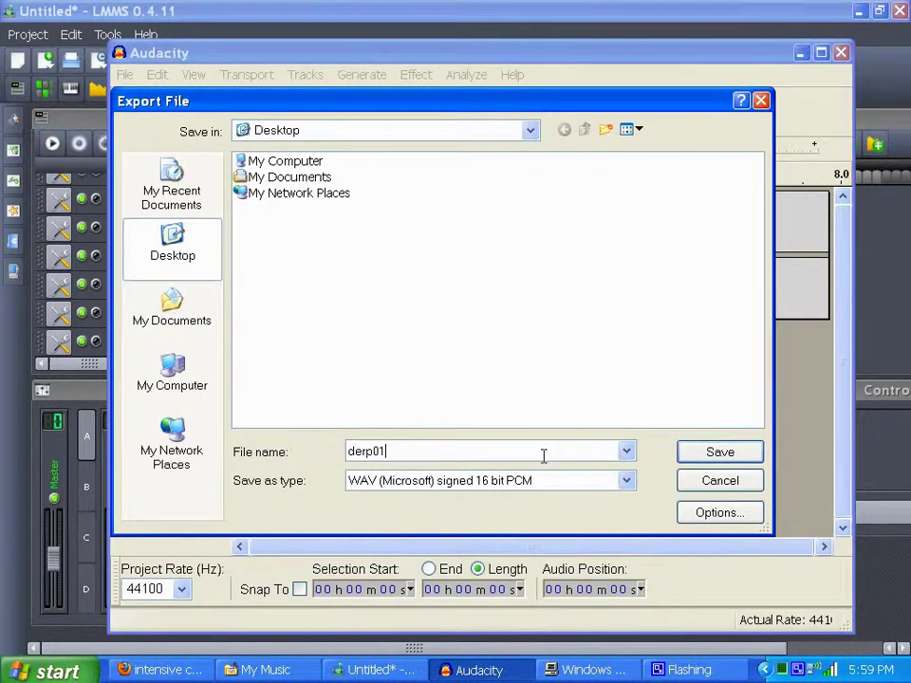
left_click(700, 454)
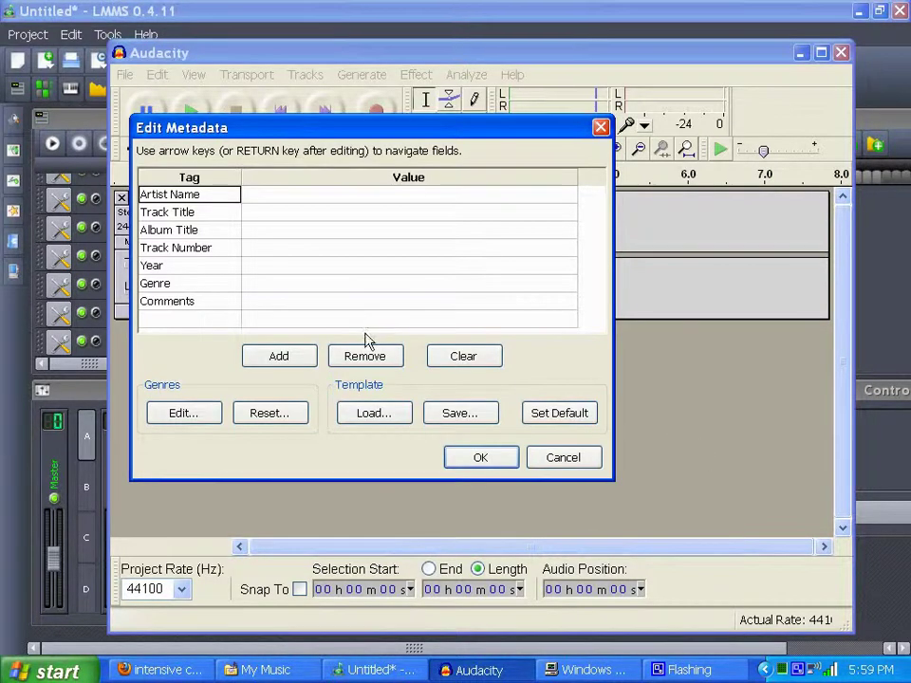
left_click(481, 460)
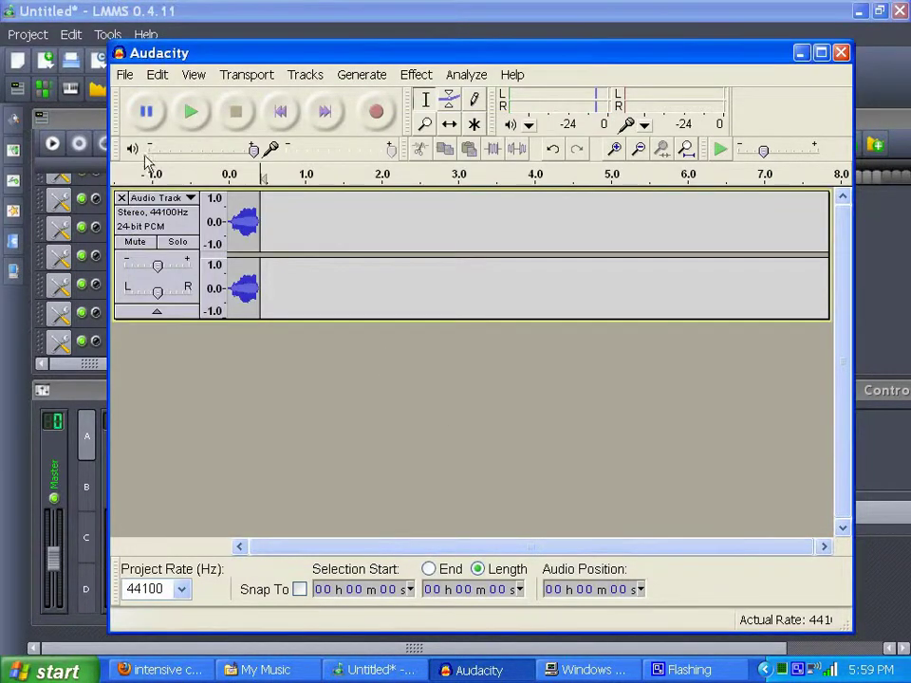
Remove the exported audio track and record a new sound clip about 1.8 seconds long
left_click(121, 199)
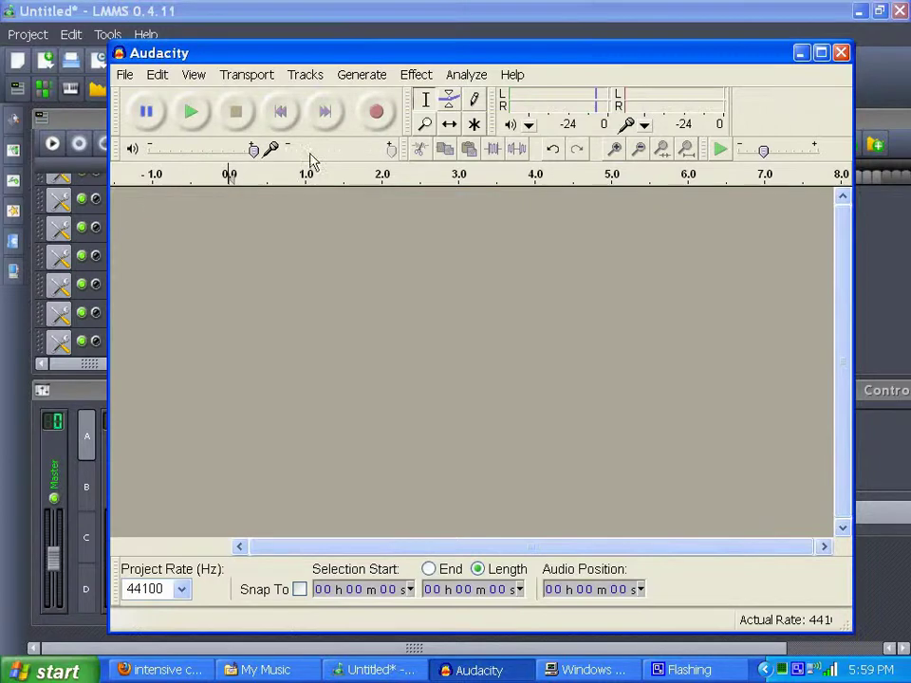
left_click(376, 114)
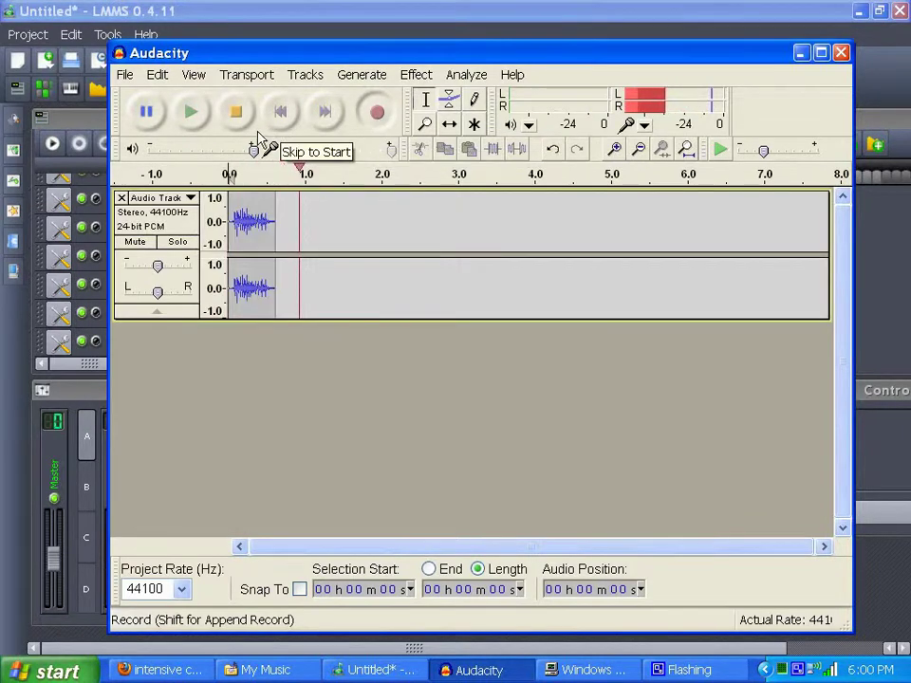
left_click(237, 114)
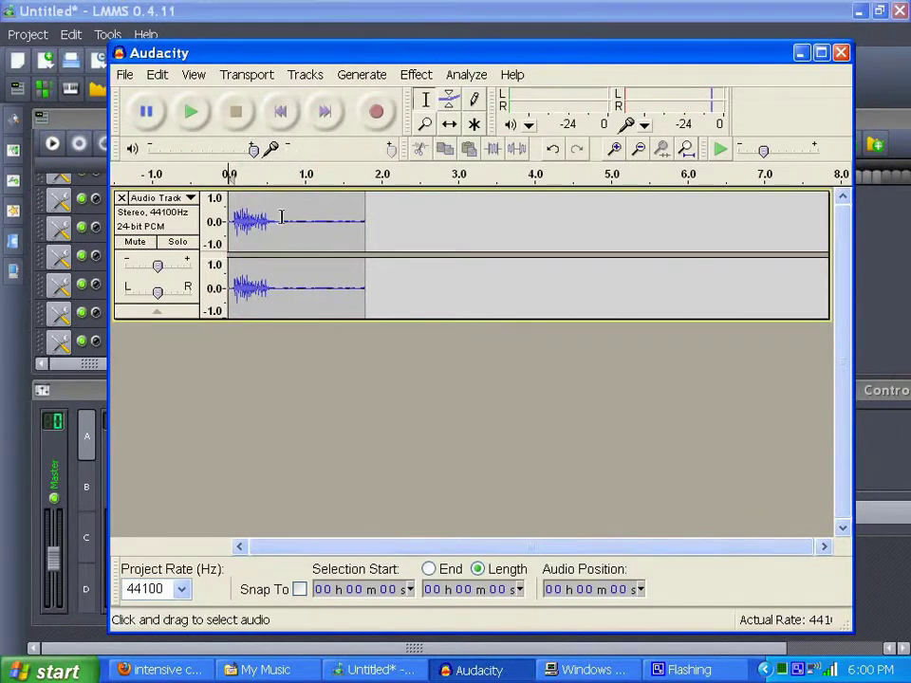
Delete the quiet tail of the clip, keeping about the first 0.6 seconds, and play back the trimmed sound from the start
left_click_drag(281, 217, 413, 230)
key("Delete")
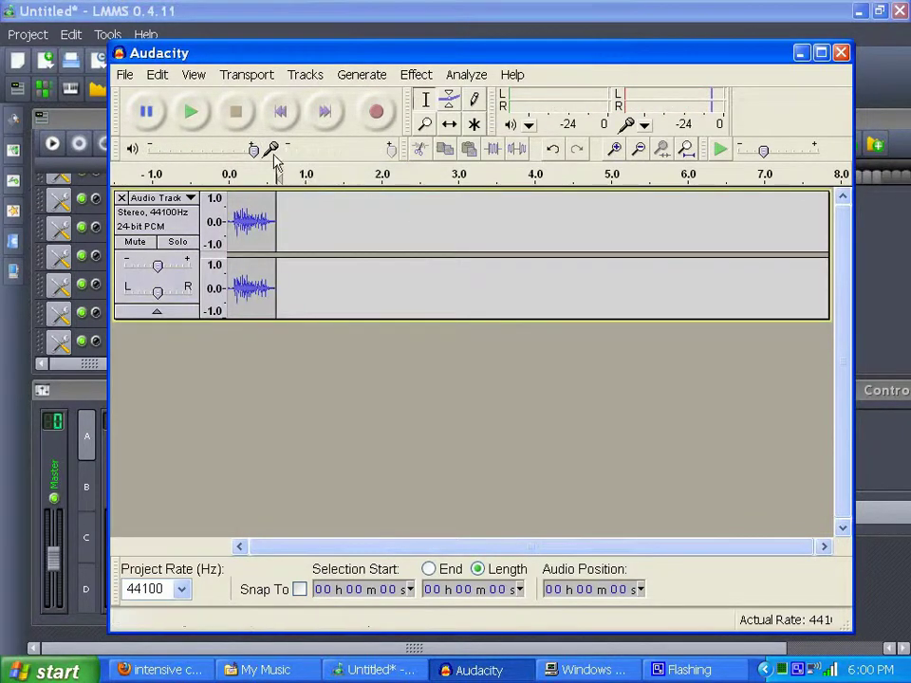
left_click(281, 115)
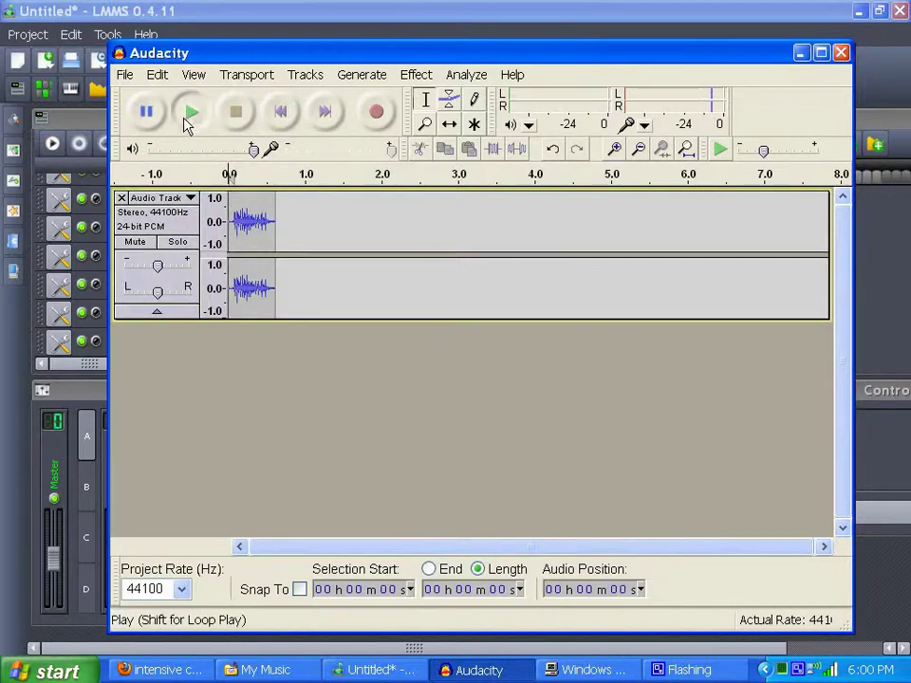
left_click(187, 122)
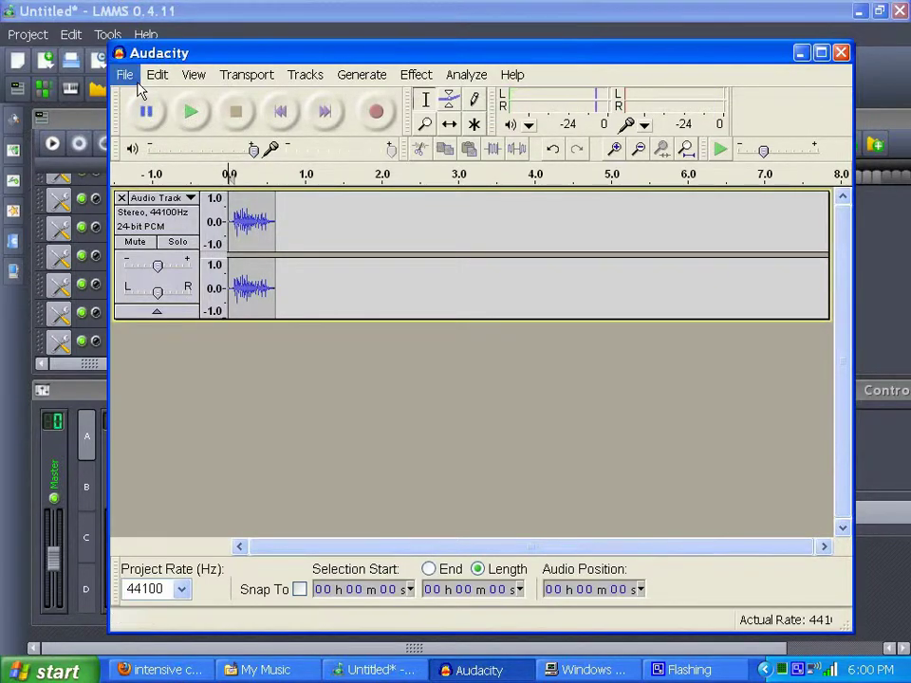
Export the clip to the Desktop as a WAV file named Burp, leaving the metadata empty
left_click(125, 76)
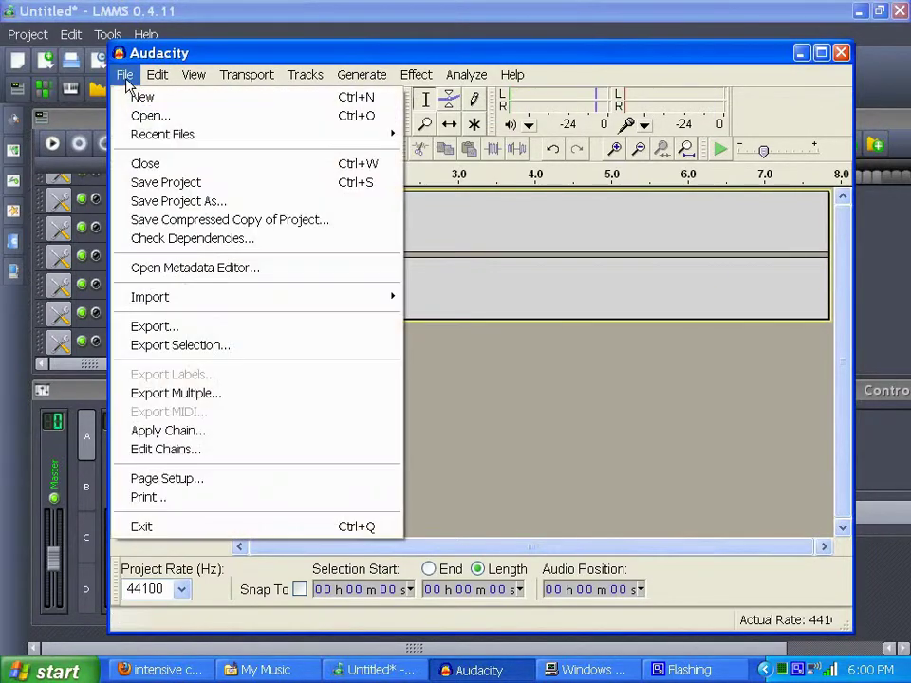
left_click(213, 328)
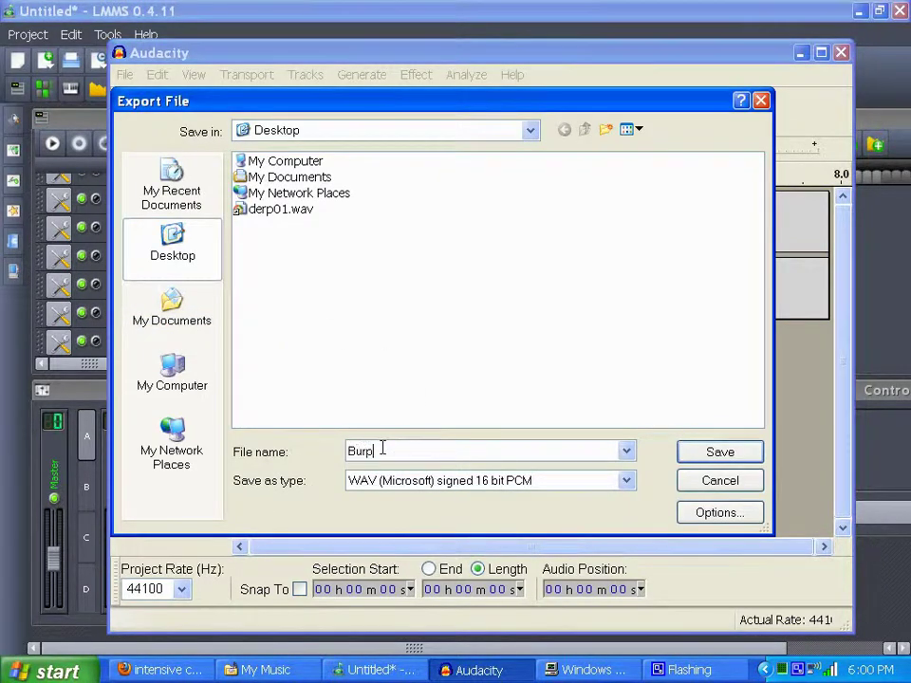
type("Burp")
left_click(717, 451)
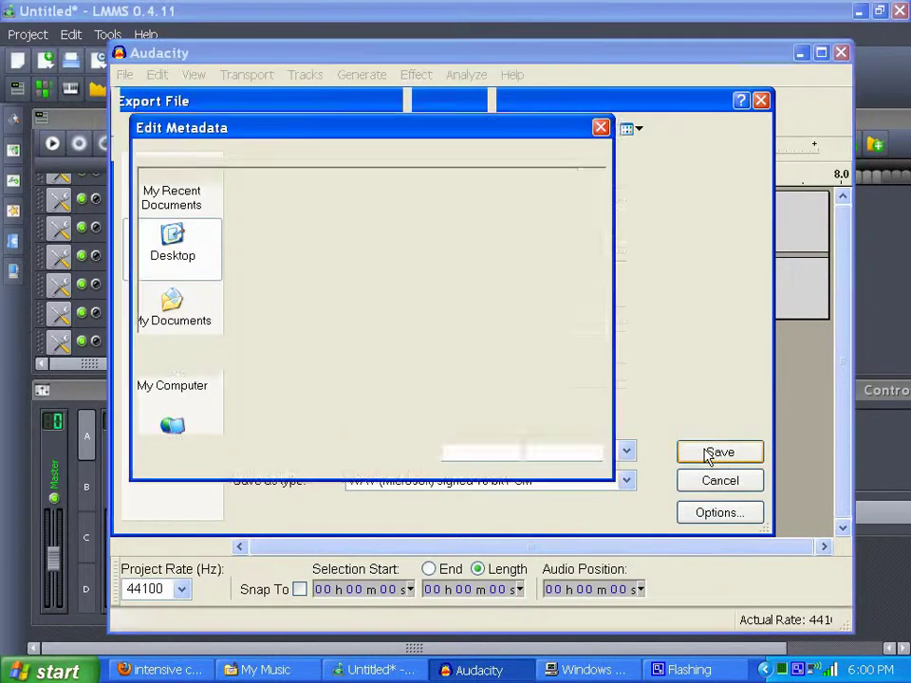
left_click(480, 457)
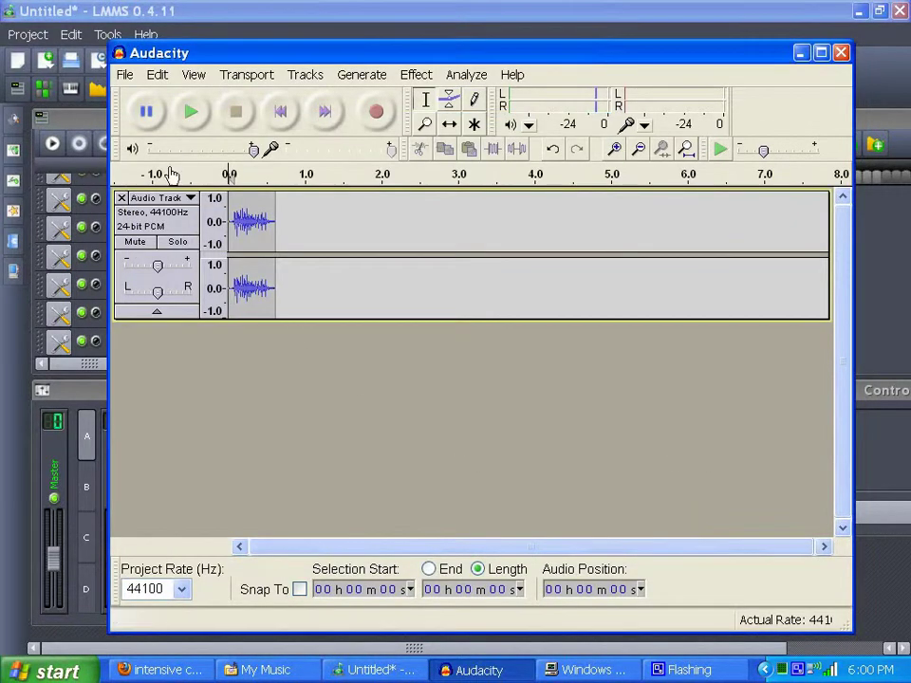
Clear the exported track and record another sound clip about 1.4 seconds long
left_click(120, 198)
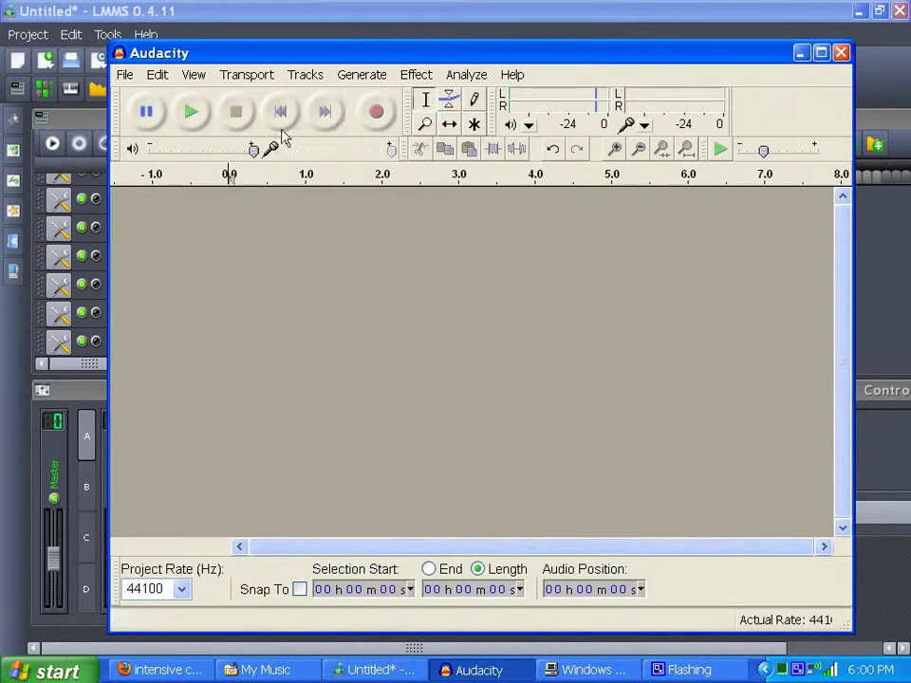
left_click(377, 111)
left_click(237, 113)
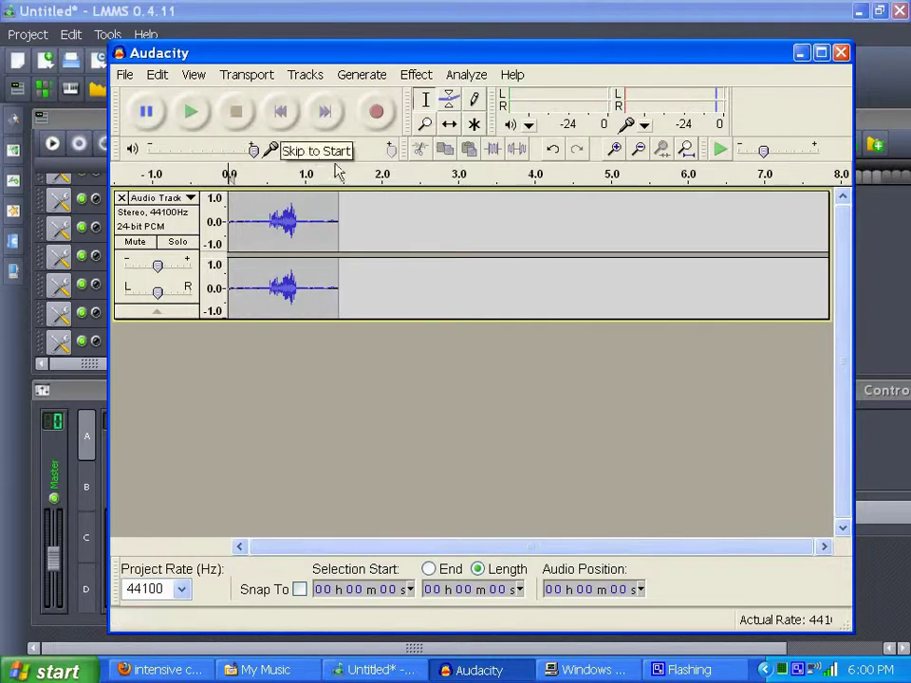
Play the recording, delete the silence before and after the sound to keep about 0.4 seconds, and replay the result
left_click(190, 115)
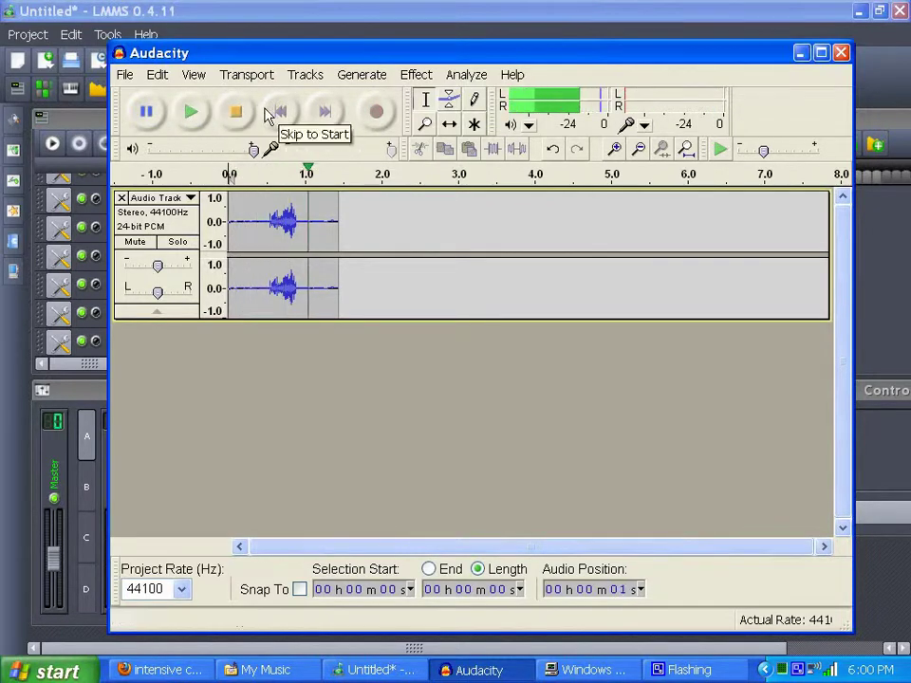
left_click_drag(263, 211, 297, 214)
key("Delete")
key("Delete")
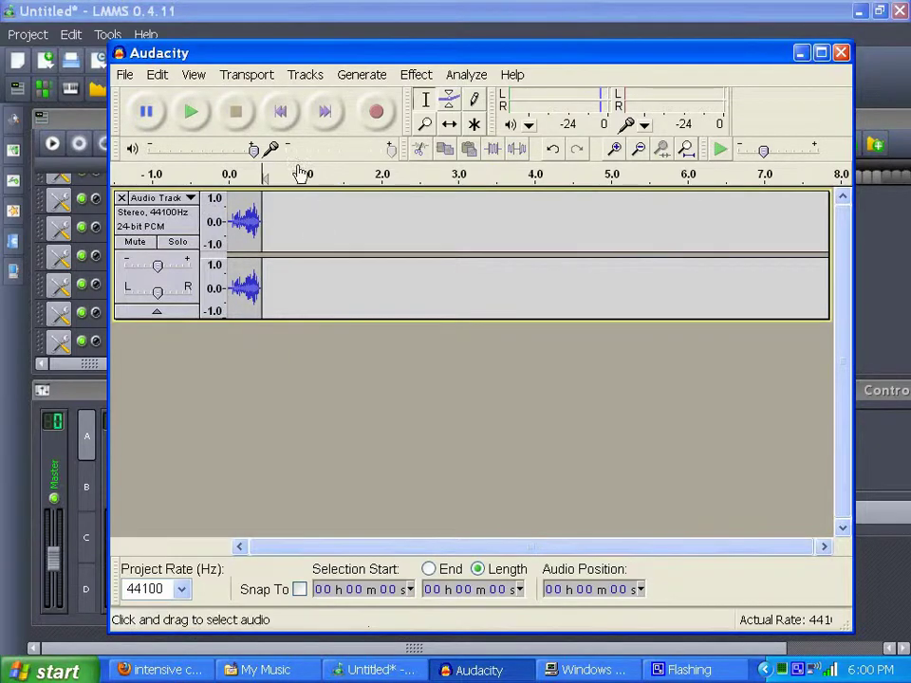
left_click(280, 111)
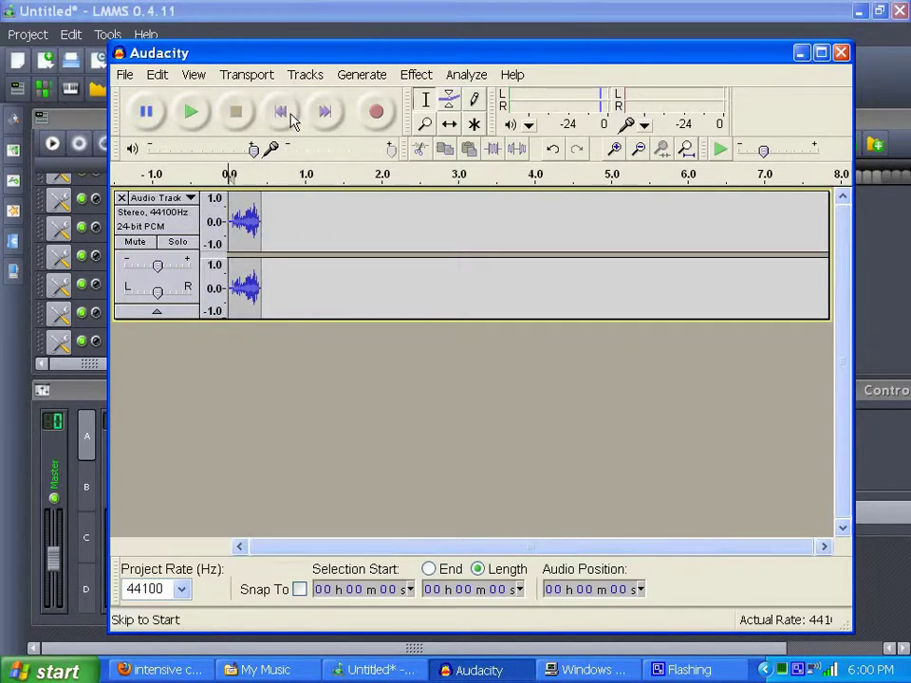
left_click(190, 114)
Export the clip to the Desktop as a WAV file named Bbbt, leaving the metadata empty
left_click(125, 78)
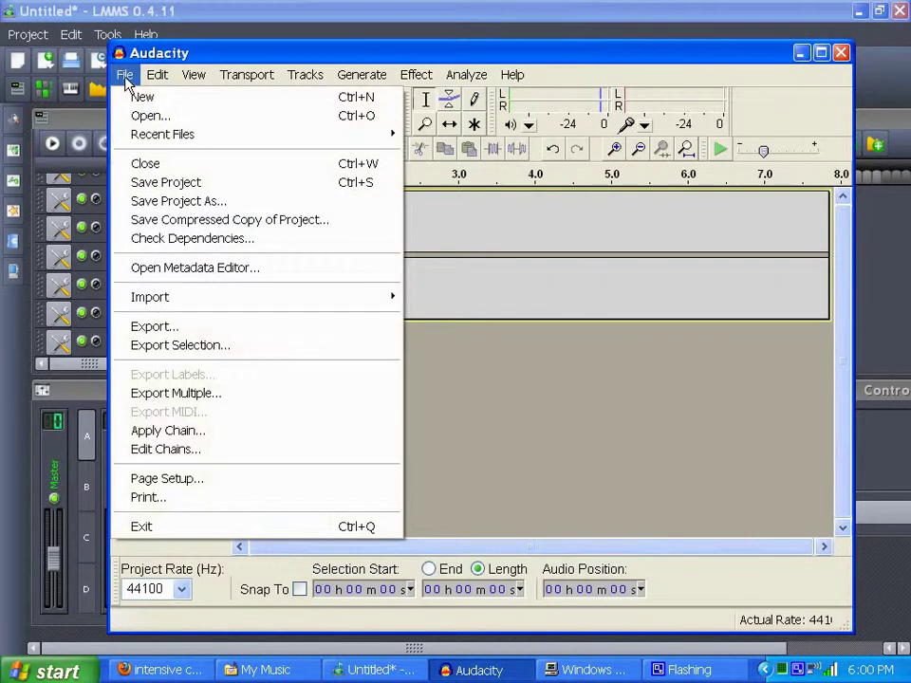
left_click(185, 326)
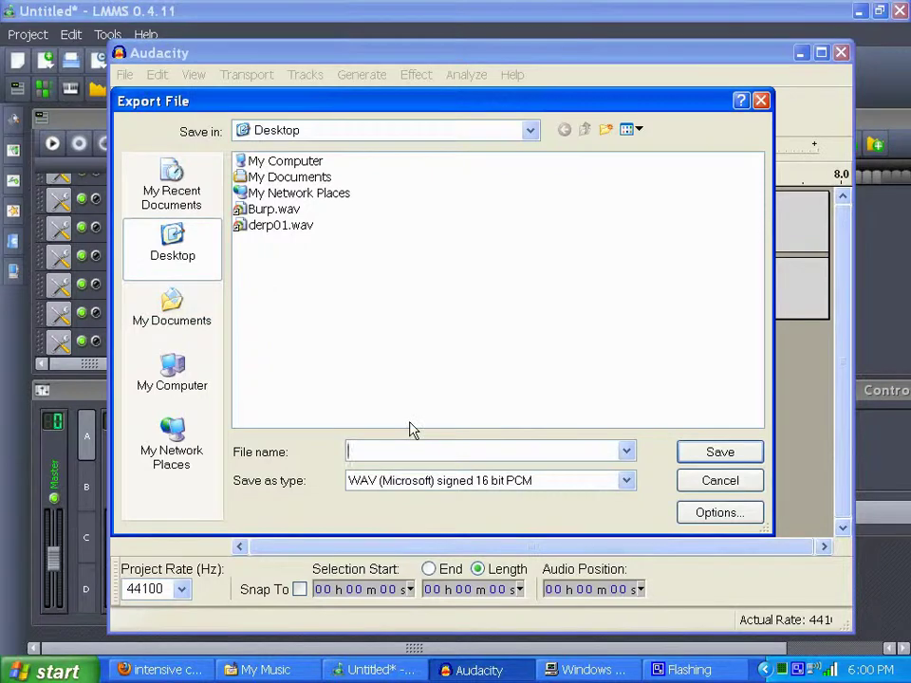
type("Bbbt")
left_click(702, 454)
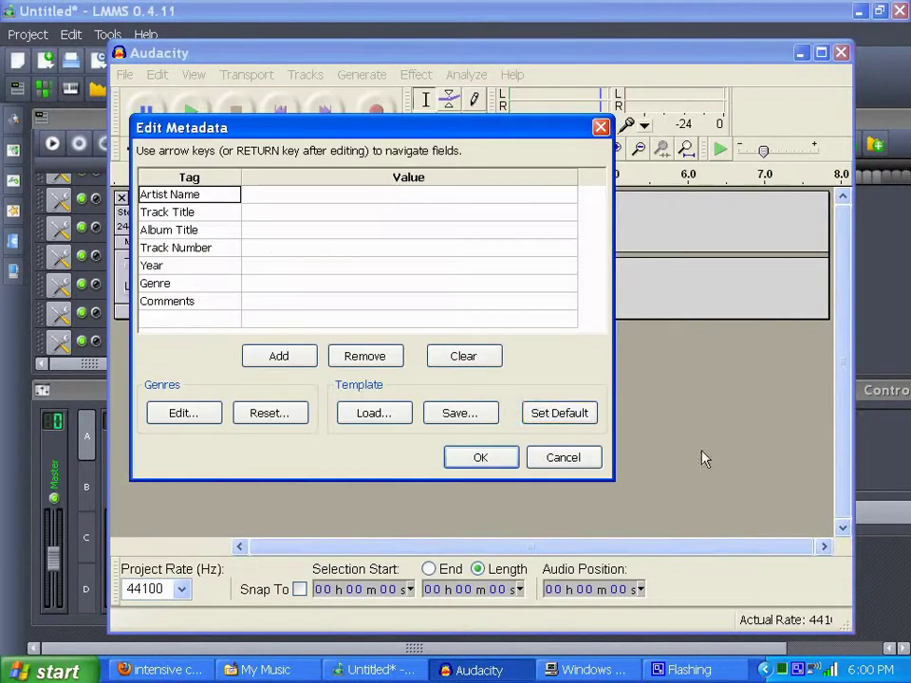
left_click(464, 458)
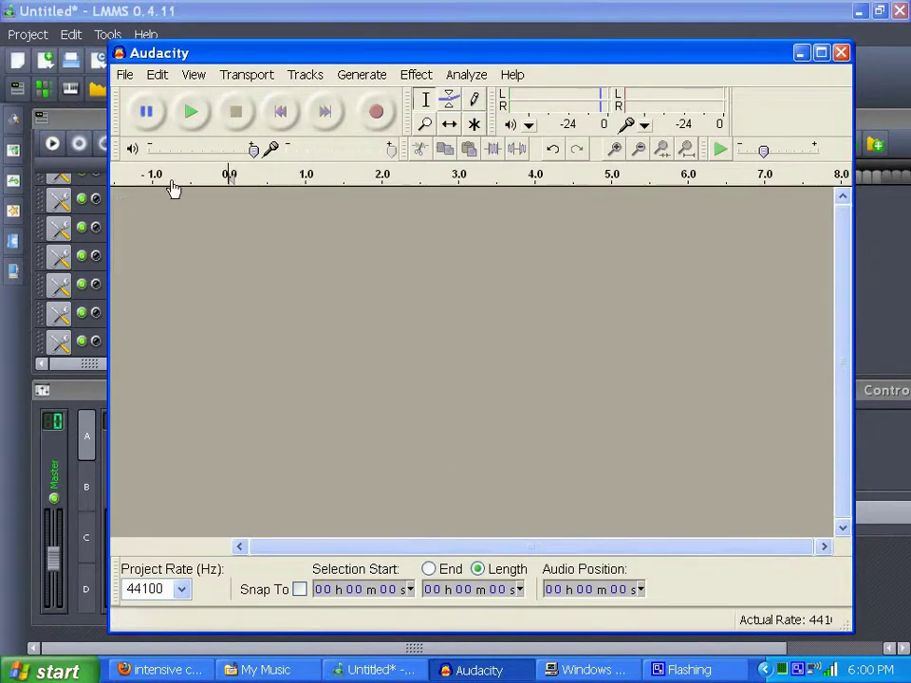
Close Audacity to return to the LMMS song project and show the list of instrument plugins
left_click(842, 54)
left_click(456, 418)
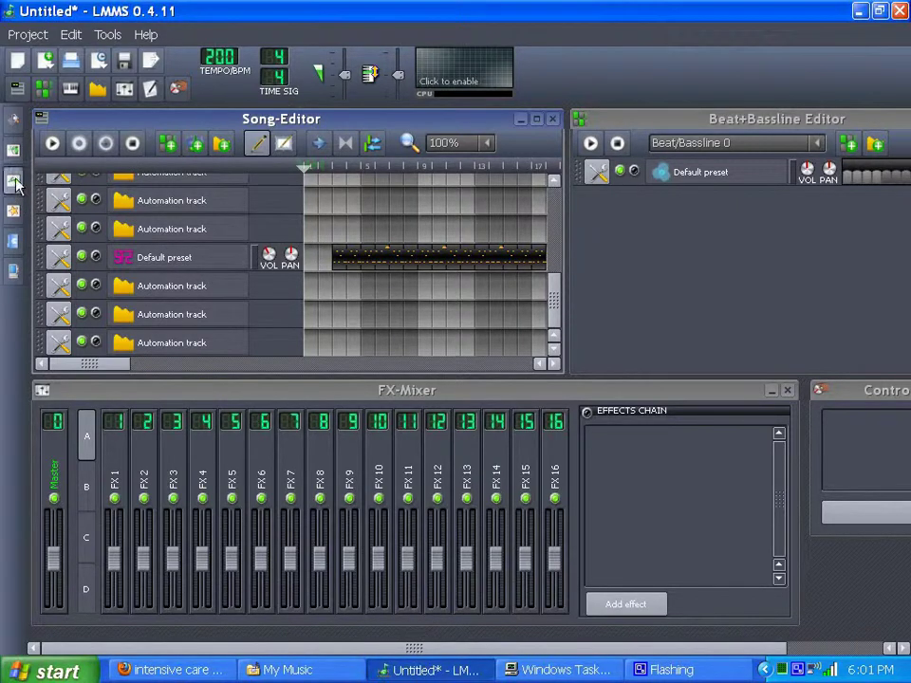
left_click(13, 117)
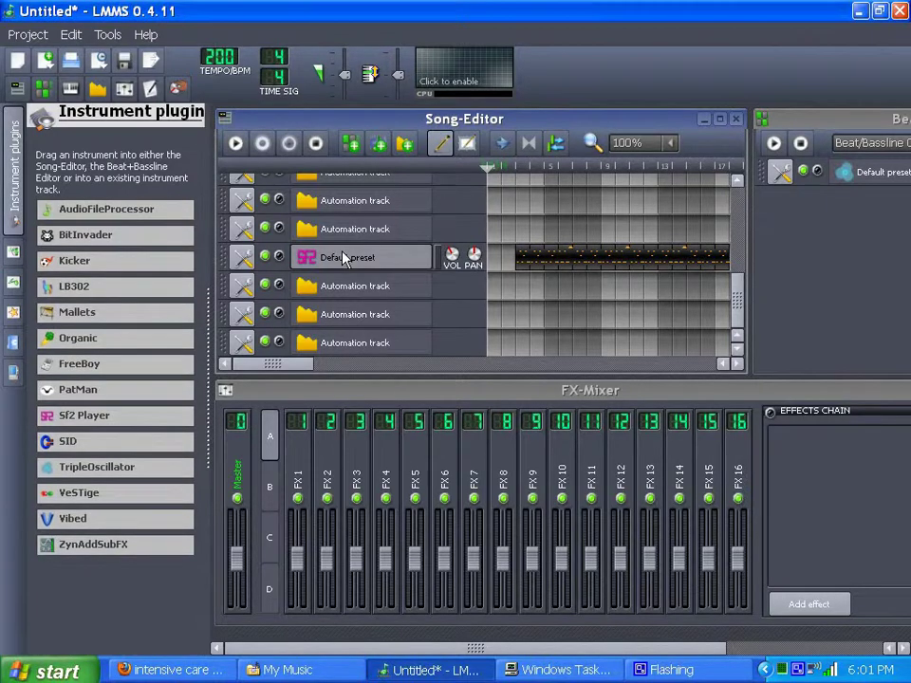
Replace the Sf2 instrument on the Default preset track whose notes start at bar 3 with AudioFileProcessor, and close its settings window
scroll(345, 258, "up", 5)
scroll(356, 255, "down", 4)
scroll(358, 258, "up", 4)
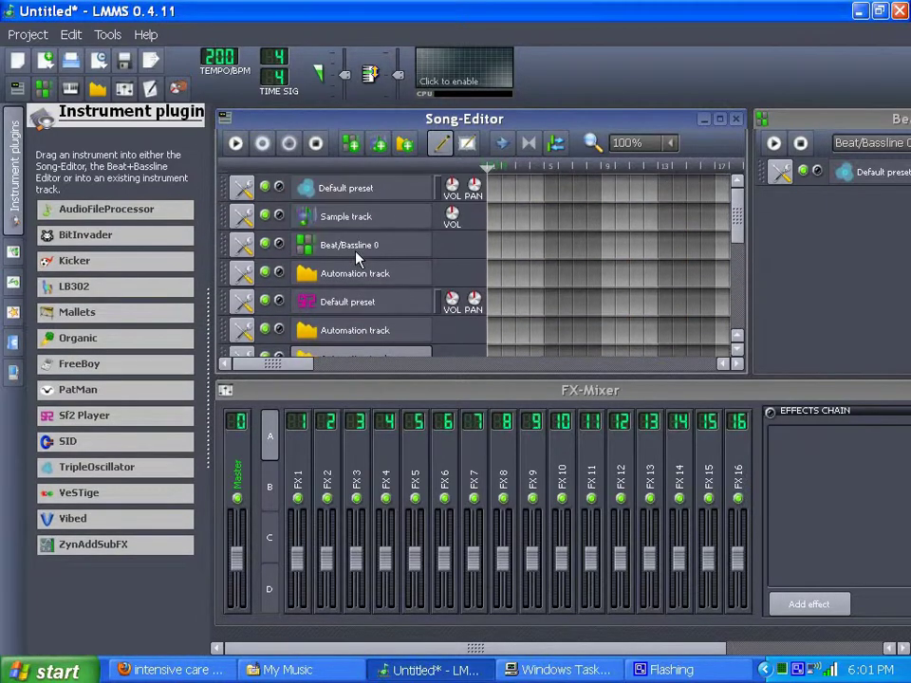
scroll(357, 257, "down", 5)
scroll(357, 258, "up", 2)
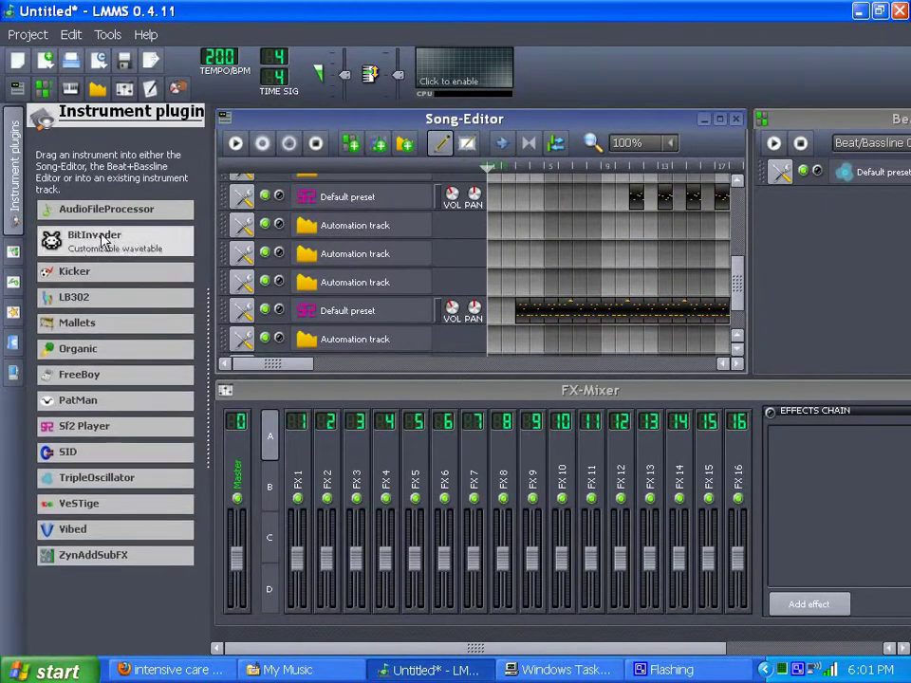
mouse_move(91, 220)
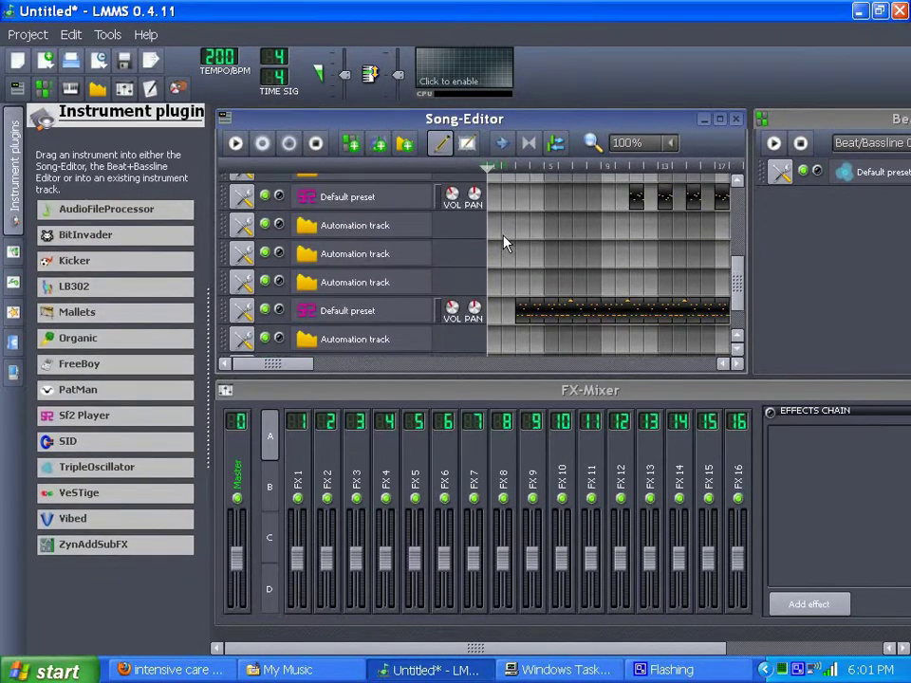
scroll(506, 245, "down", 2)
scroll(390, 244, "up", 4)
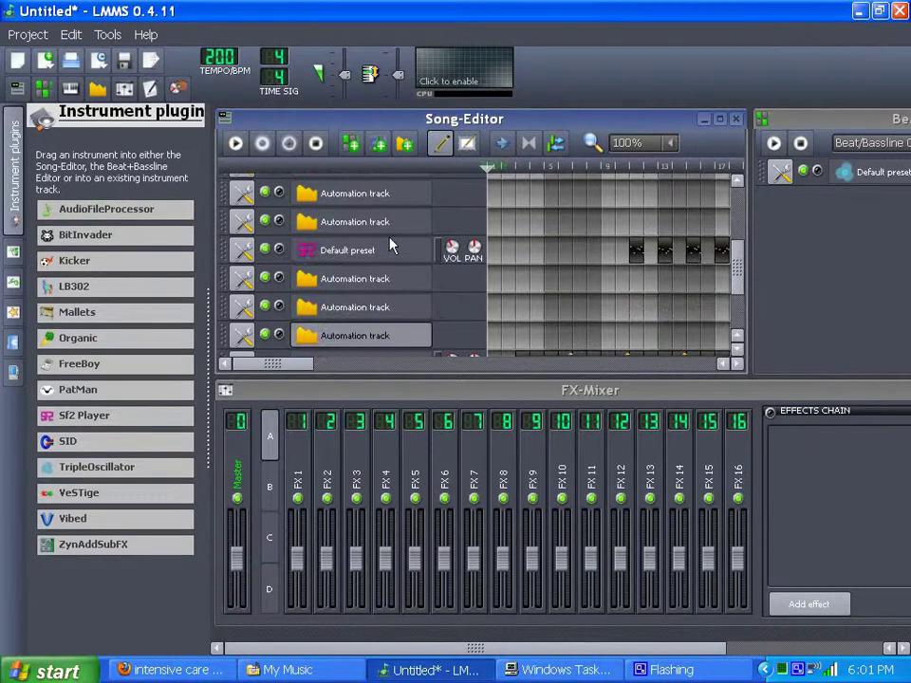
scroll(532, 258, "down", 2)
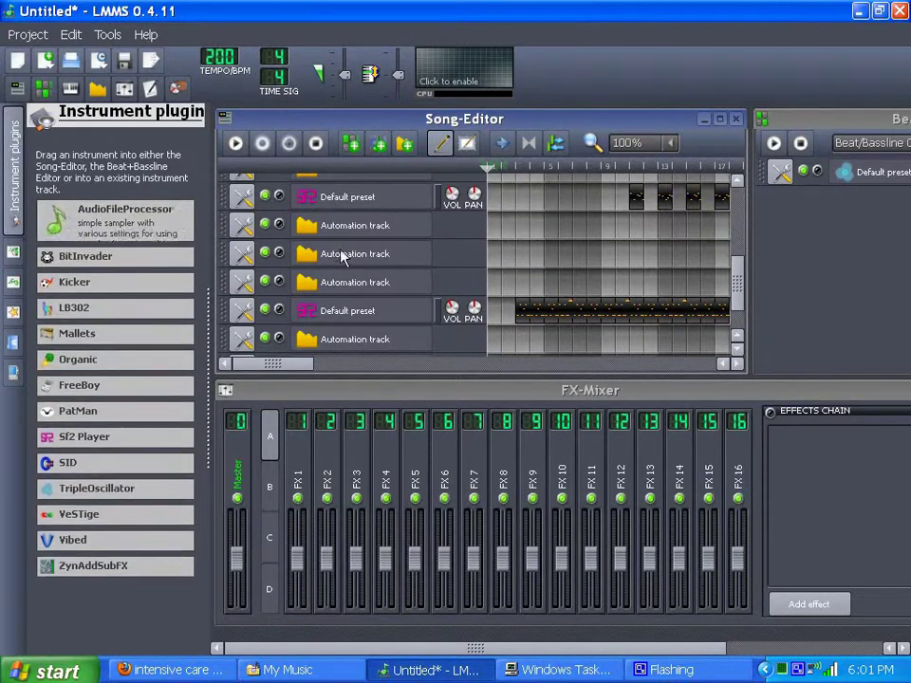
left_click(331, 313)
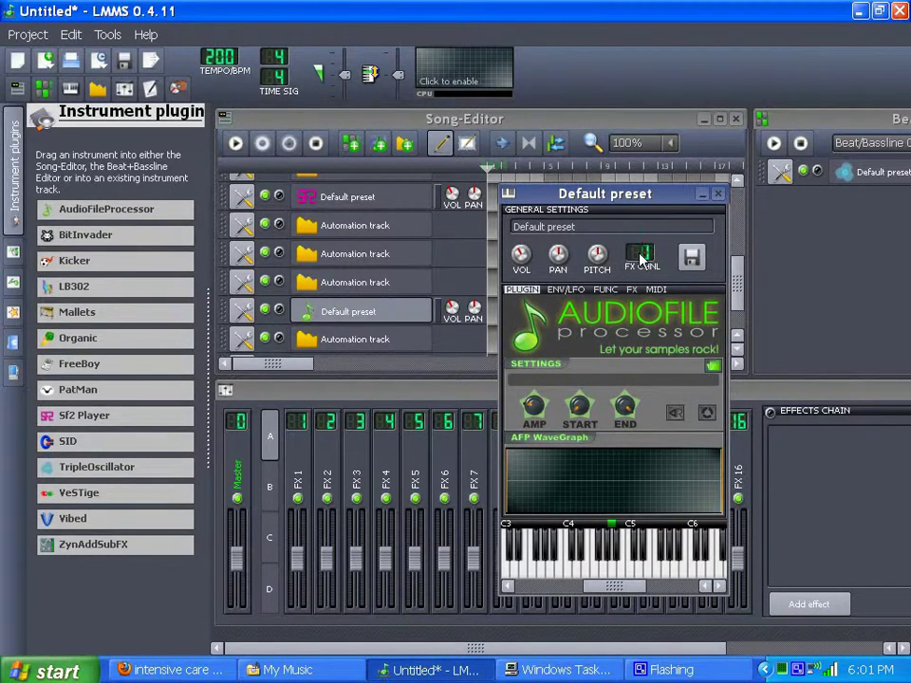
left_click(719, 195)
Replace the Sf2 instrument on the first Default preset track below Beat/Bassline 0 with AudioFileProcessor and set its FX channel to 1
scroll(393, 263, "down", 2)
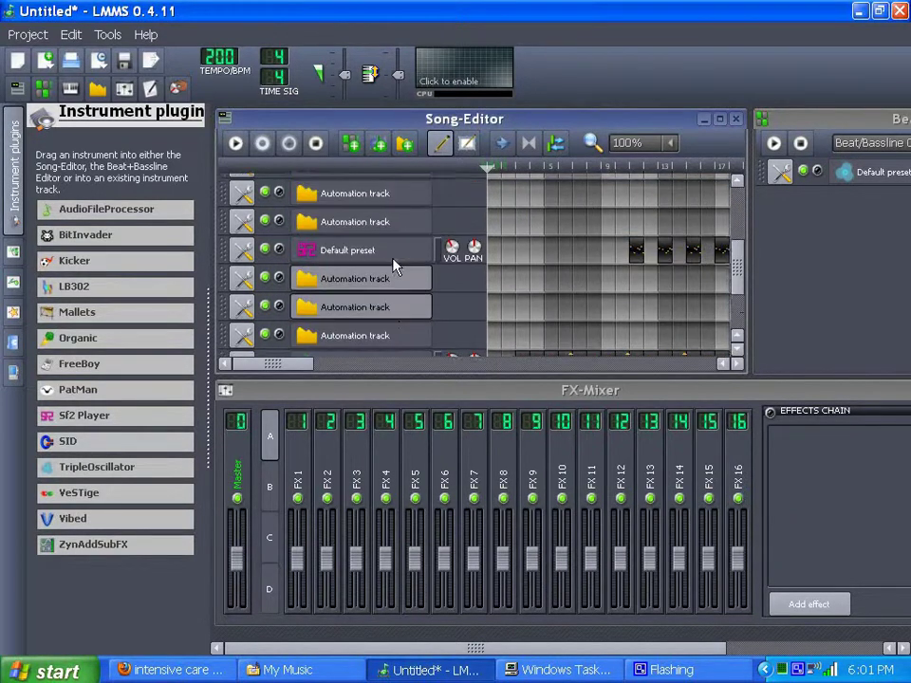
scroll(400, 270, "up", 2)
scroll(352, 302, "up", 3)
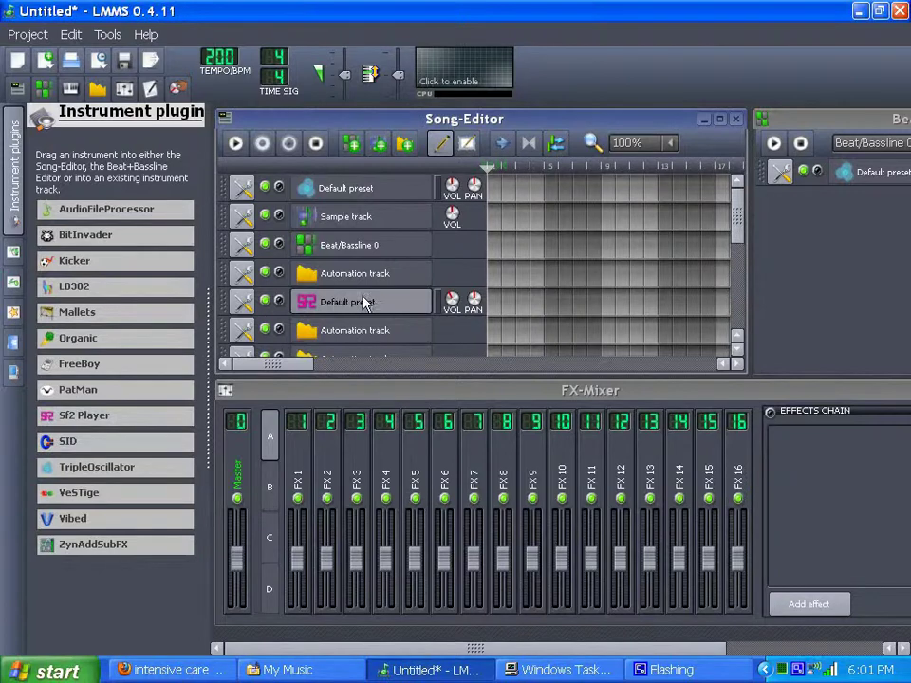
mouse_move(143, 216)
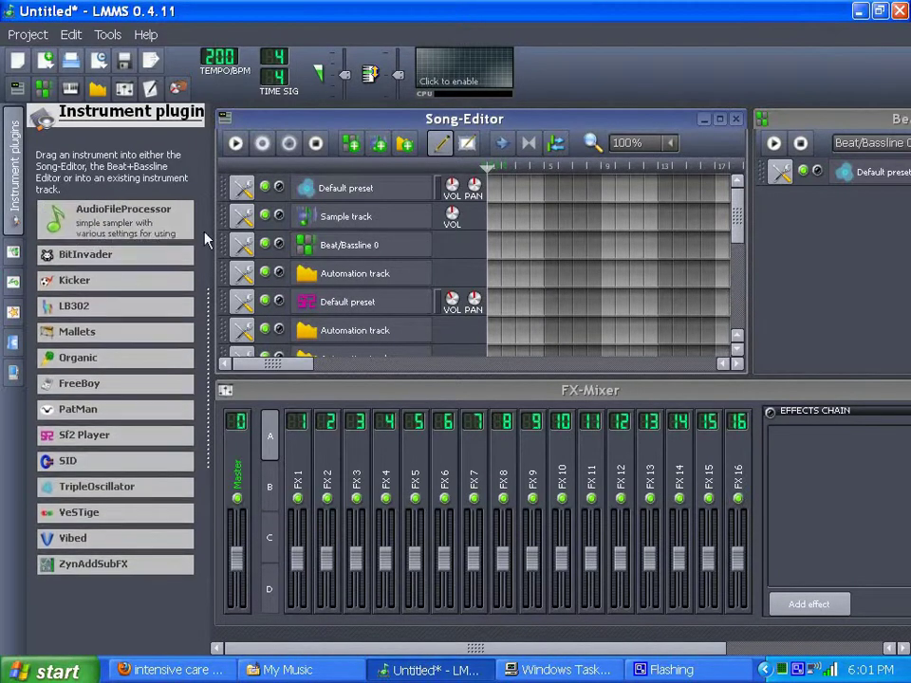
left_click_drag(207, 239, 301, 305)
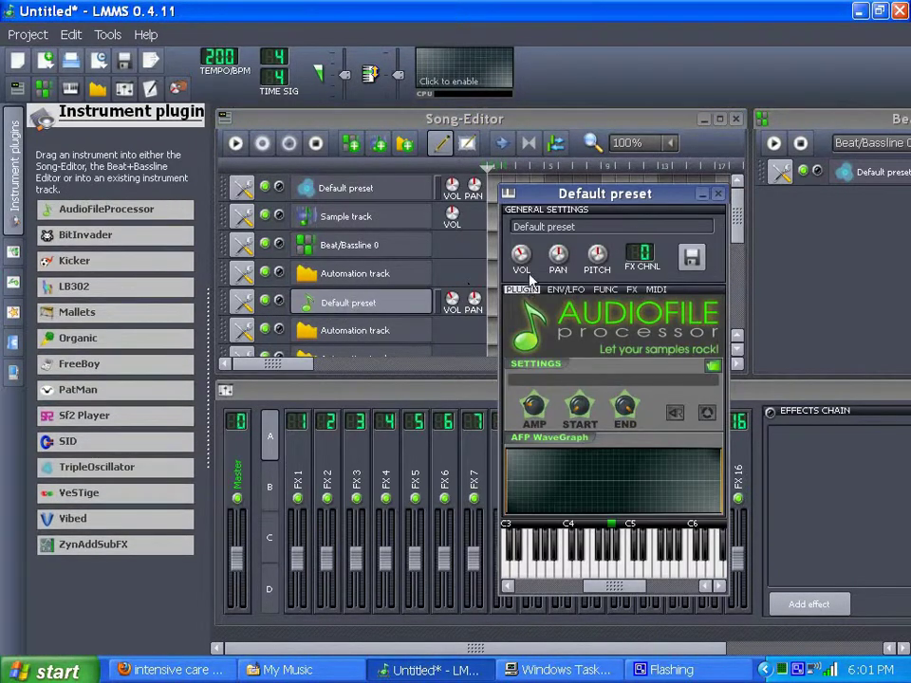
left_click(718, 196)
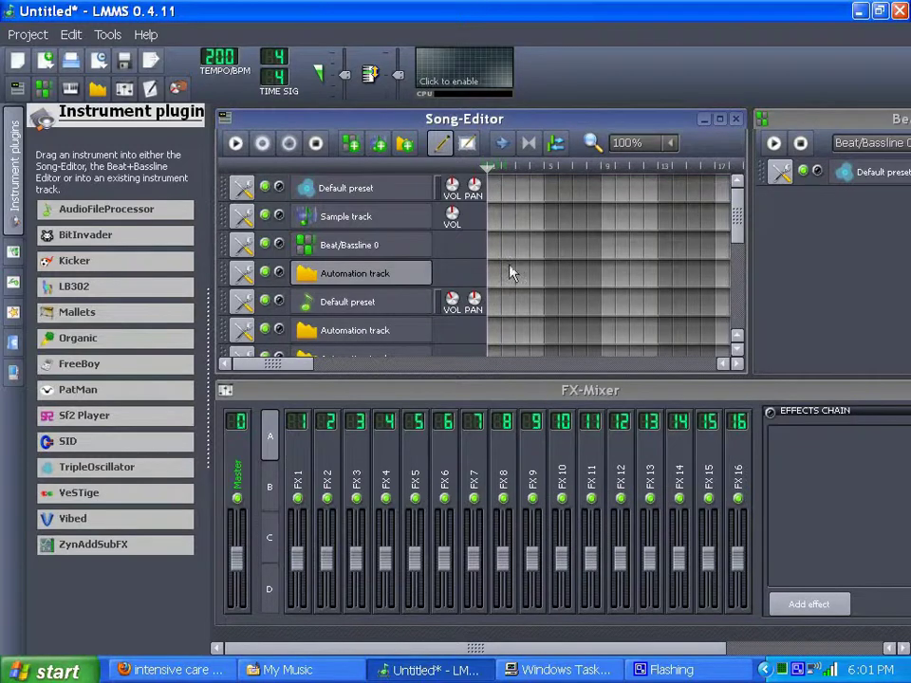
Check the instrument settings of the AudioFileProcessor track just below Beat/Bassline 0 and close them
scroll(335, 295, "down", 3)
scroll(370, 295, "up", 3)
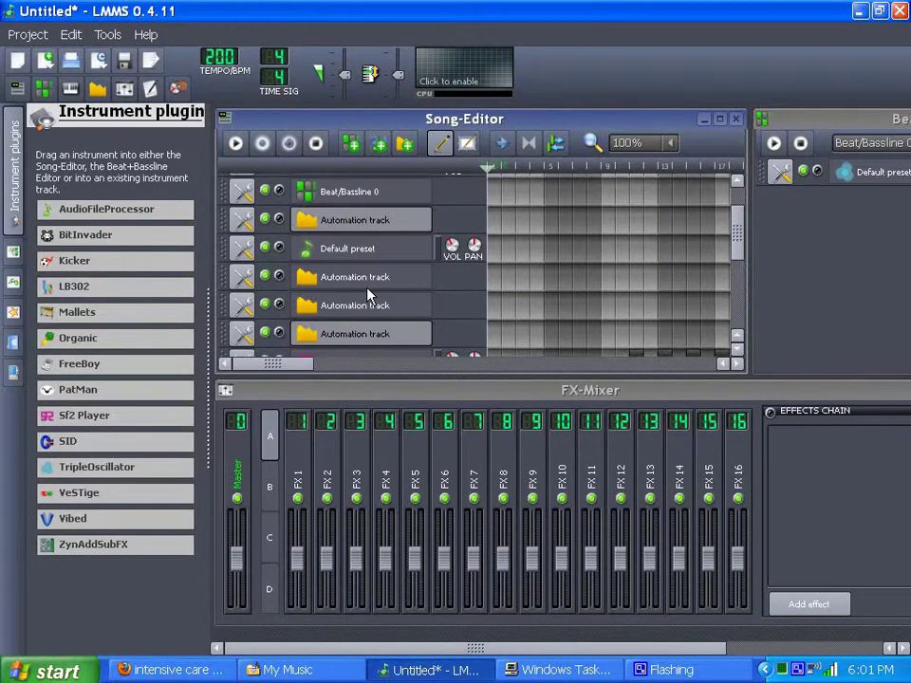
left_click(365, 251)
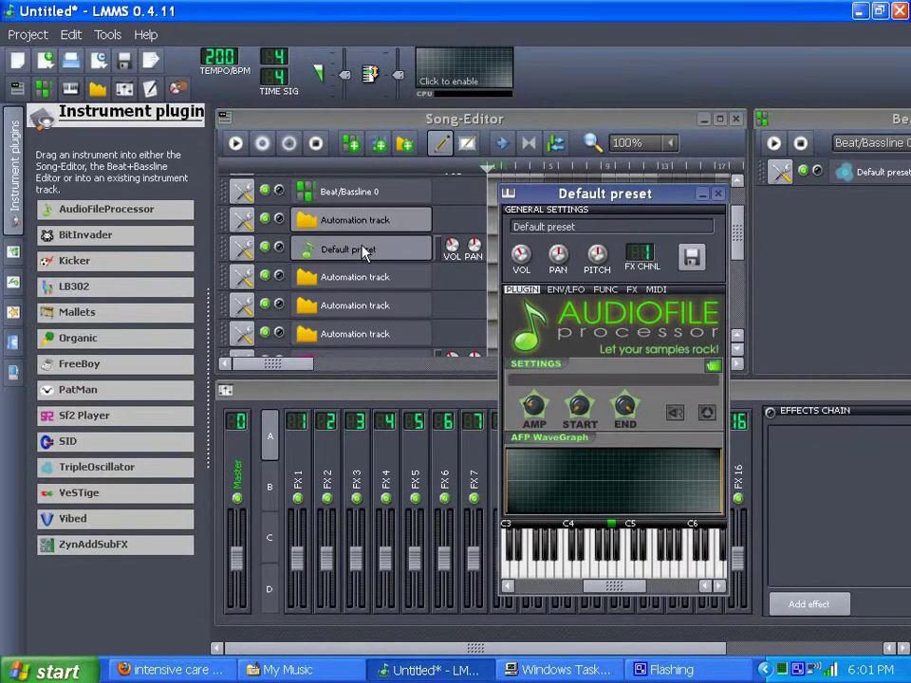
left_click(718, 196)
Replace the Sf2 instrument on the Default preset track whose notes start at bar 11 with AudioFileProcessor and set its FX channel to 2
scroll(459, 284, "down", 2)
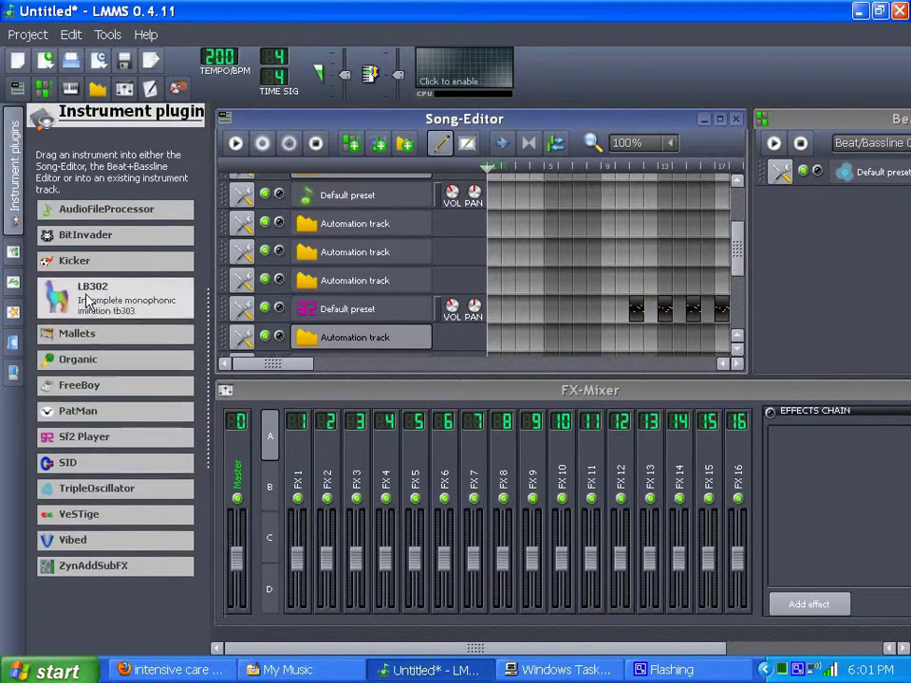
left_click(339, 312)
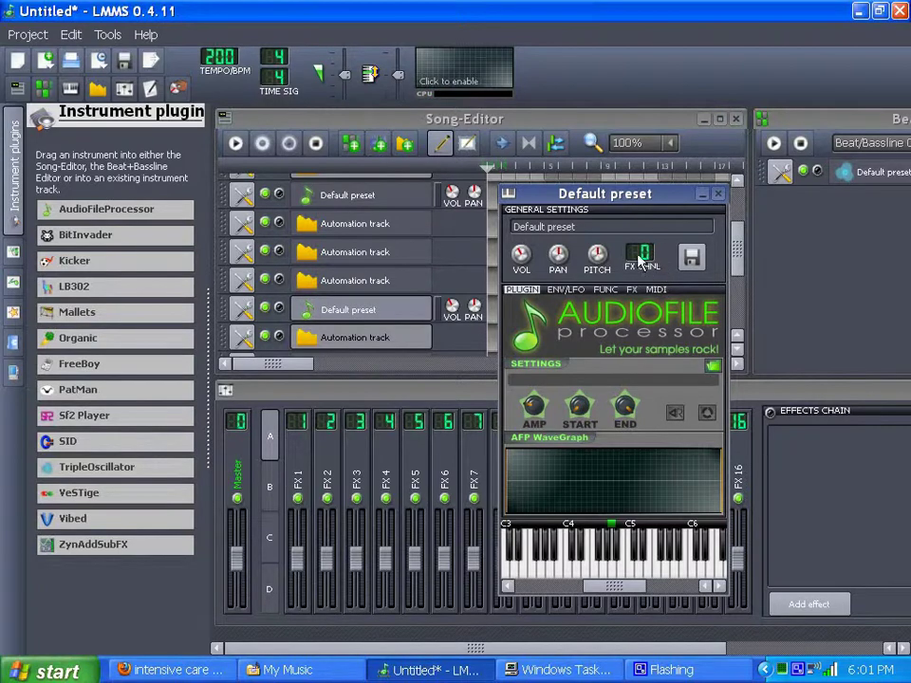
left_click(718, 195)
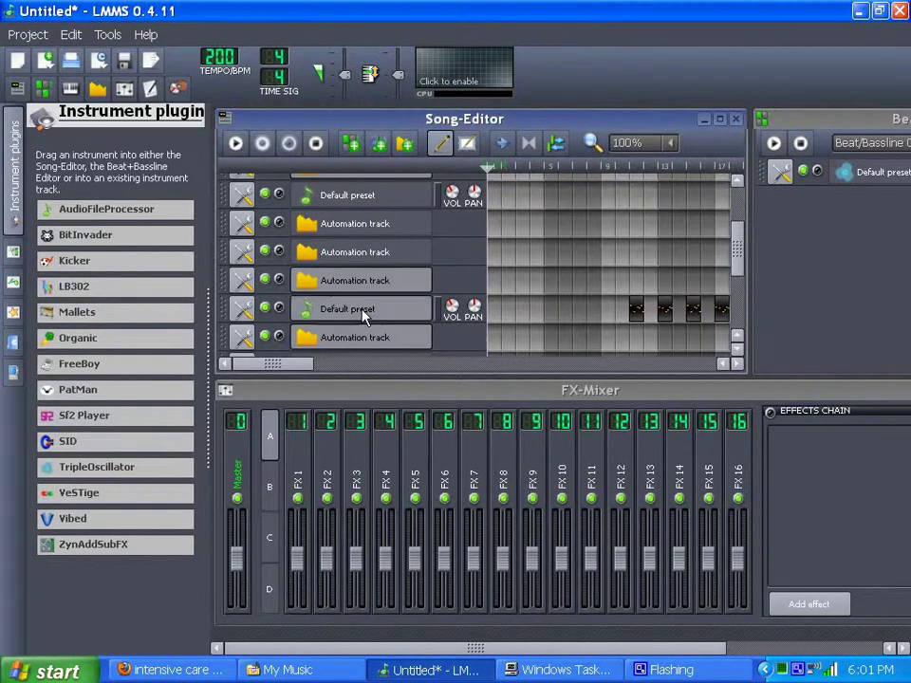
Play the song from the start to test the AudioFileProcessor tracks without samples, and stop playback
scroll(368, 309, "down", 2)
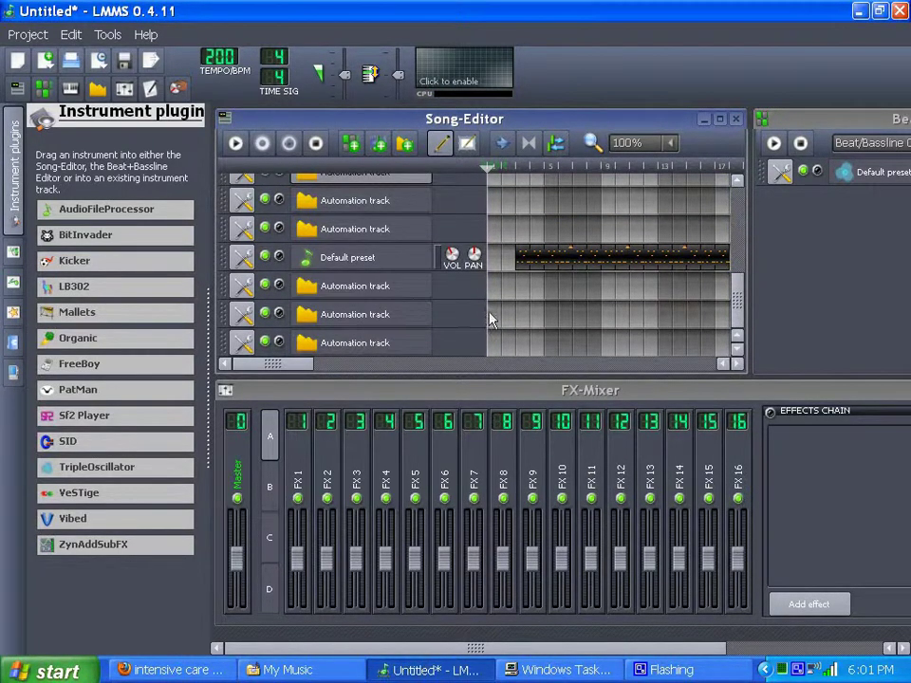
scroll(389, 266, "up", 5)
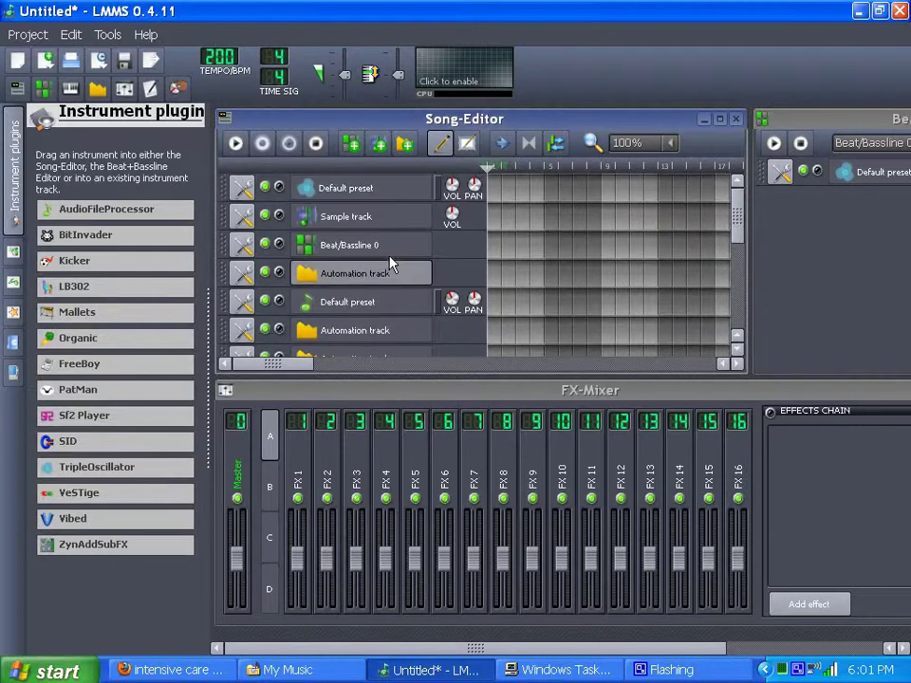
left_click(235, 142)
scroll(469, 240, "down", 4)
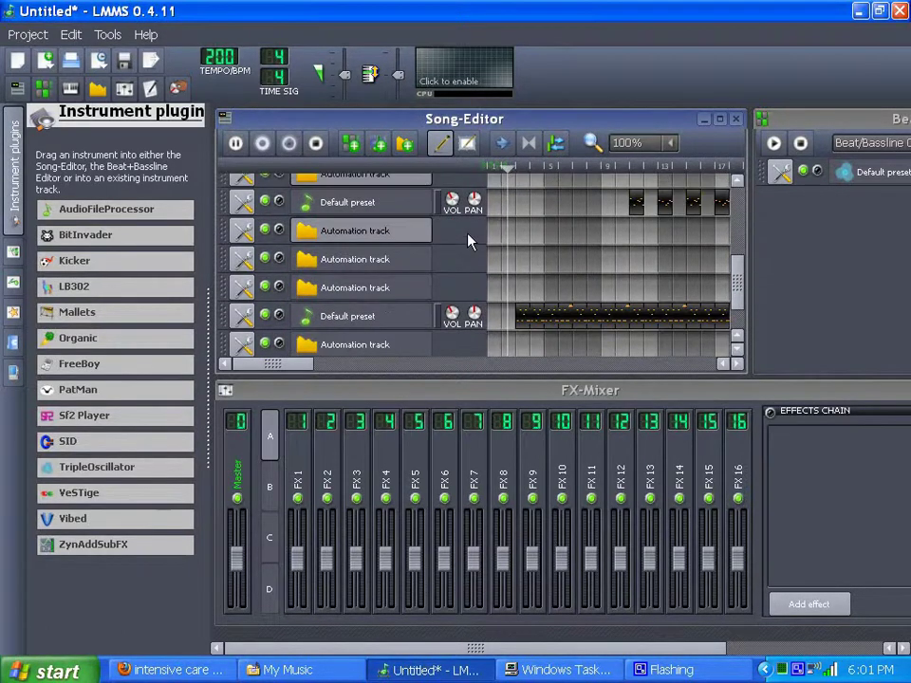
left_click(316, 144)
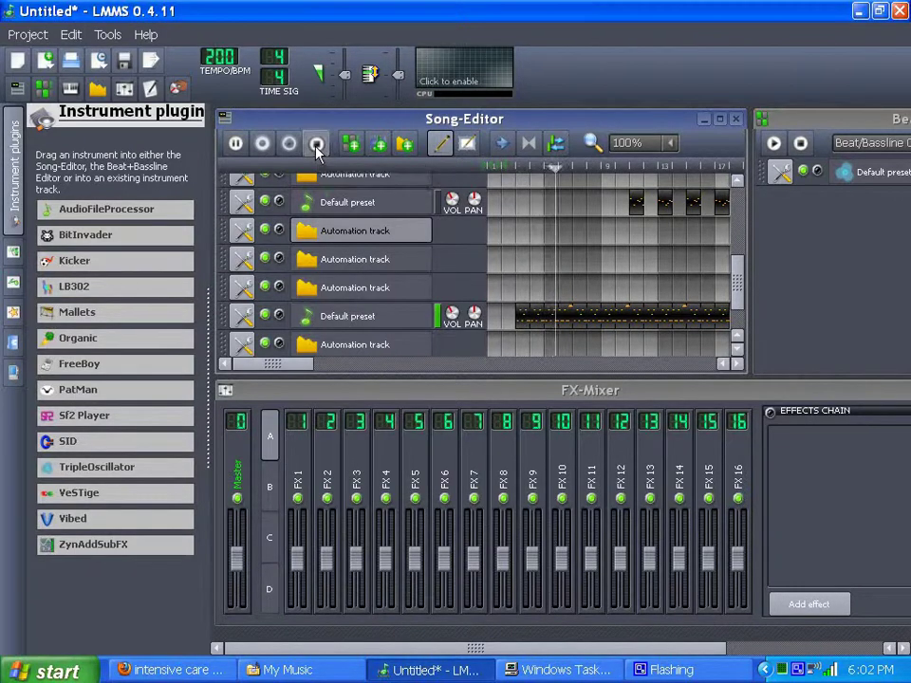
Hide the instrument plugin list and load derp01.wav from the Desktop into the AudioFileProcessor track whose notes start at bar 11
left_click(13, 171)
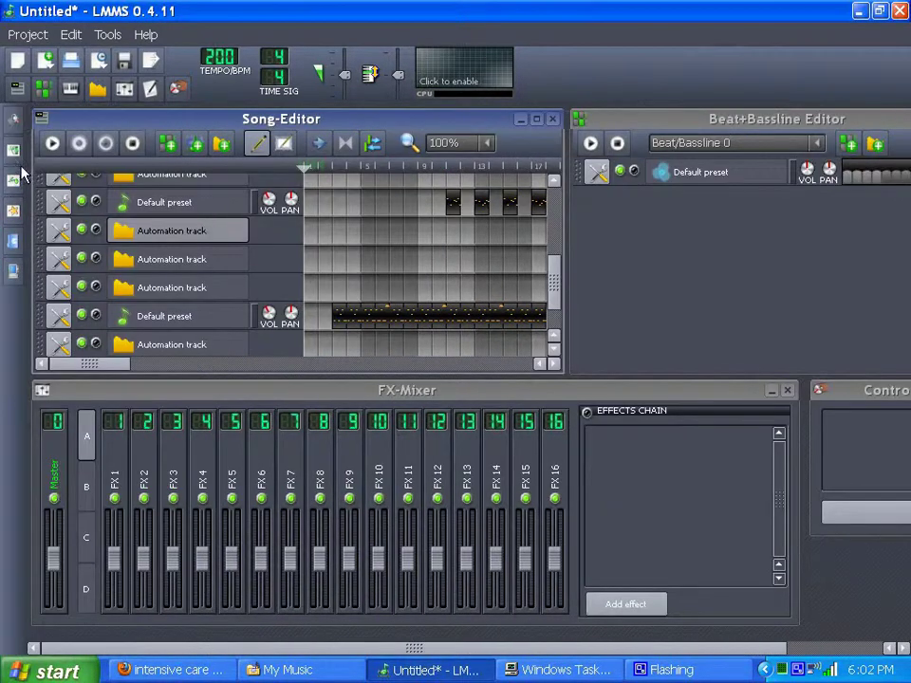
scroll(201, 282, "up", 4)
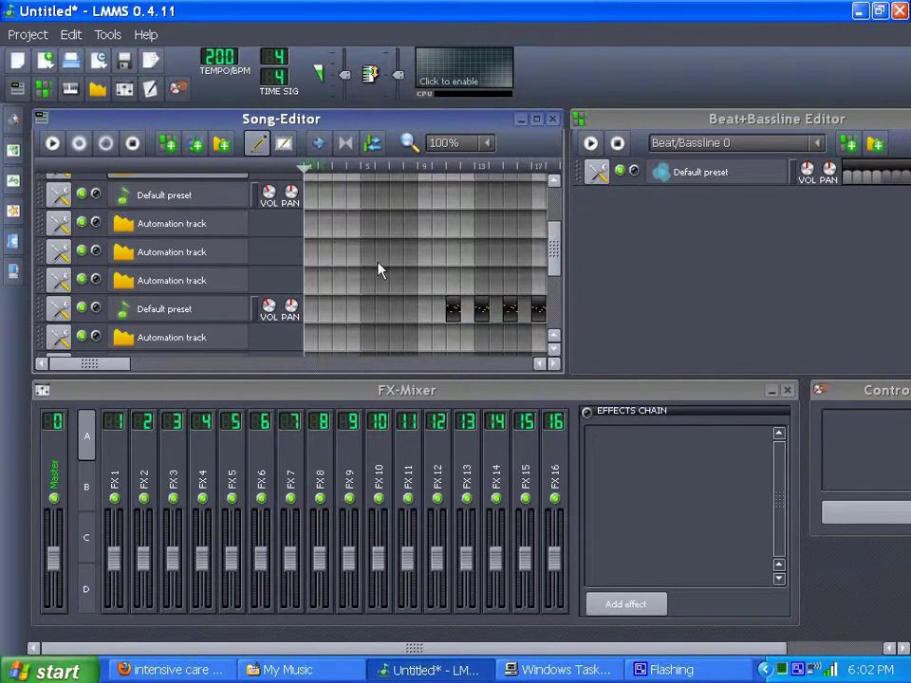
left_click(170, 311)
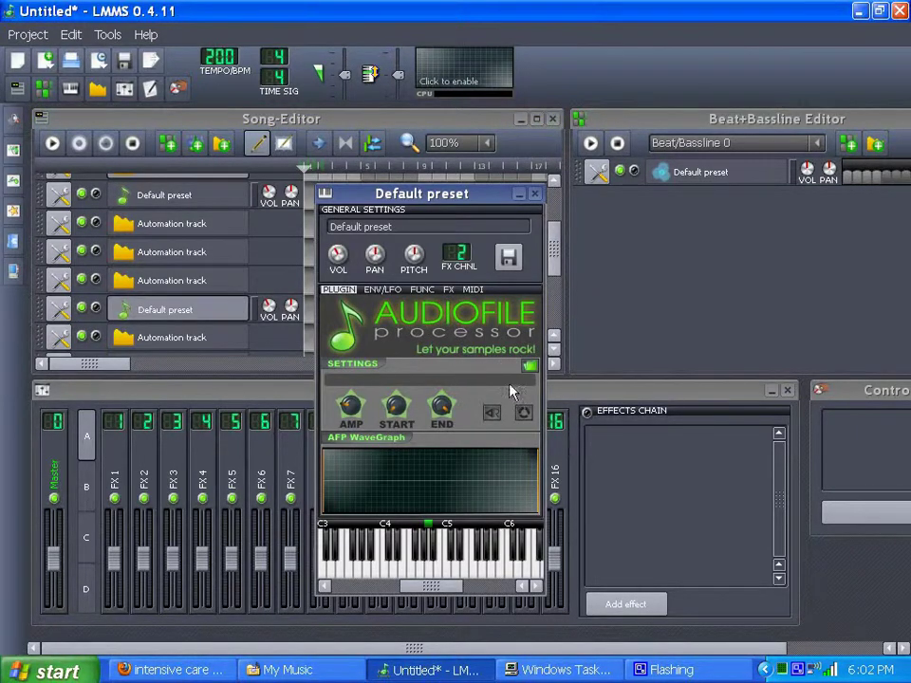
left_click(529, 369)
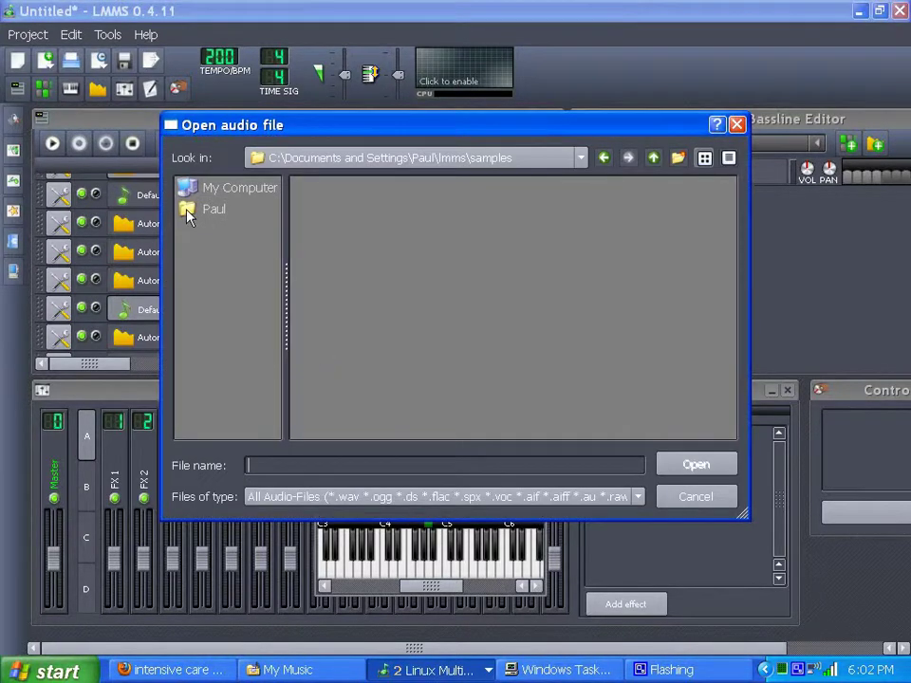
left_click(188, 211)
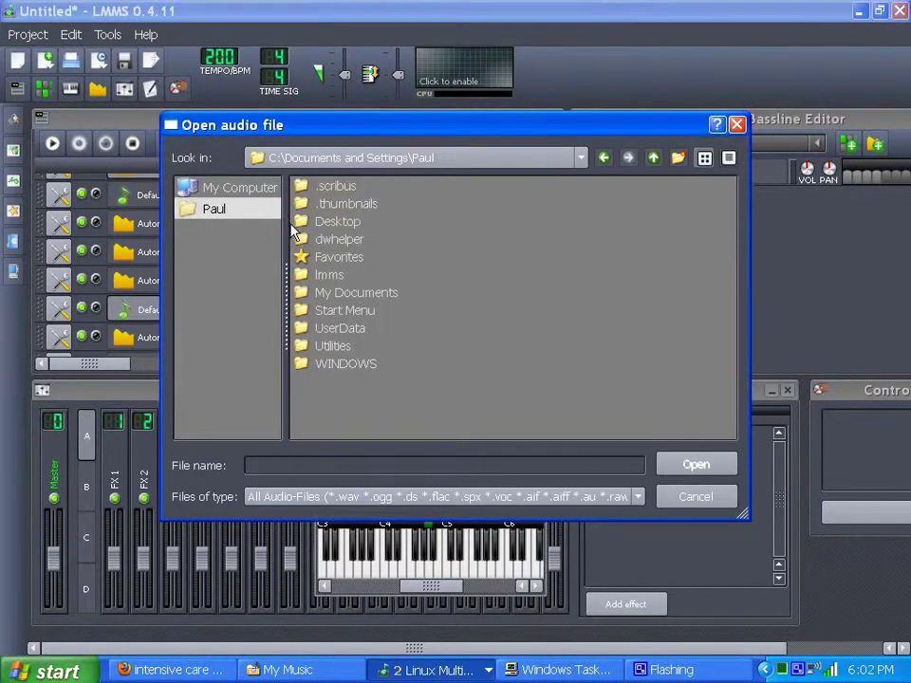
double_click(320, 224)
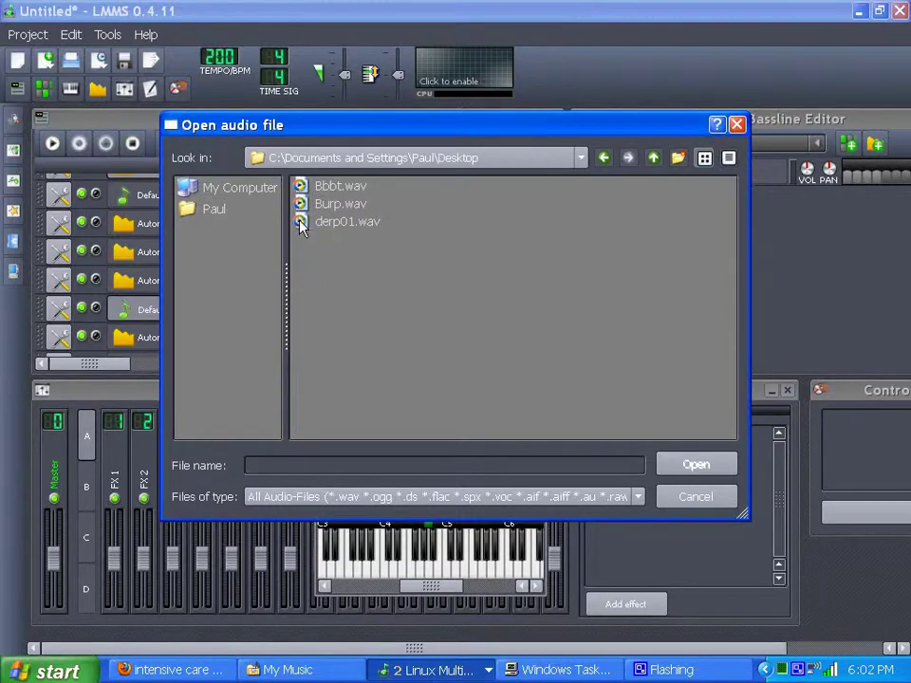
left_click(299, 225)
left_click(687, 463)
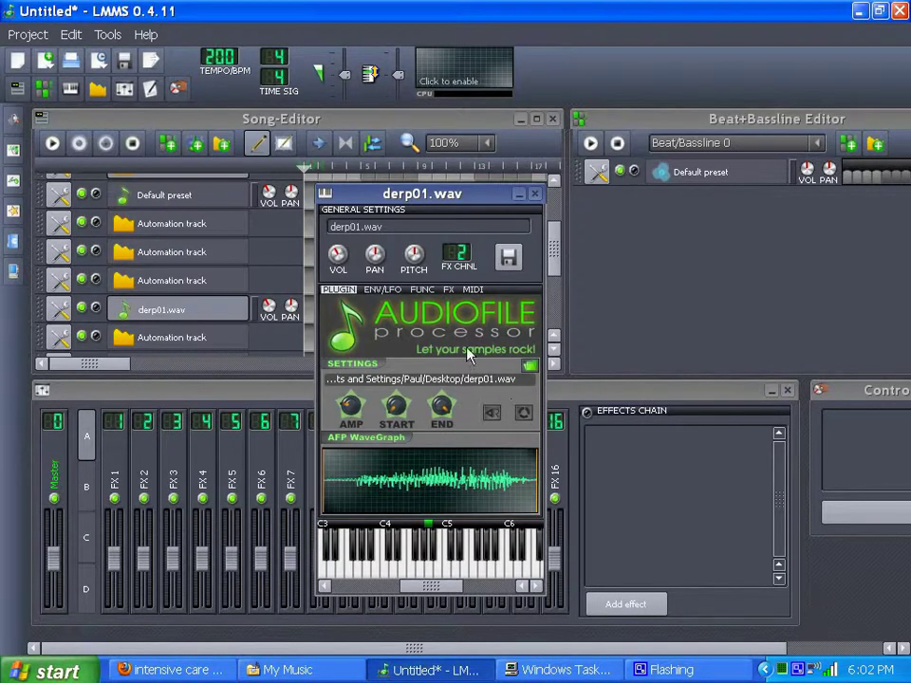
left_click(534, 194)
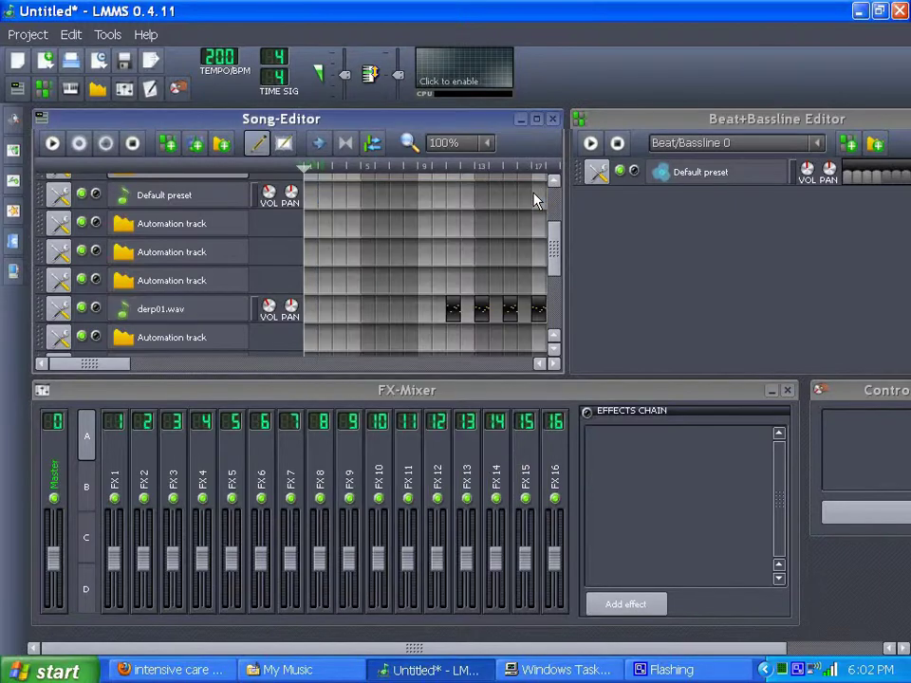
Load Bbbt.wav from the Desktop into the first AudioFileProcessor track below Beat/Bassline 0 and close its settings window
scroll(237, 258, "up", 2)
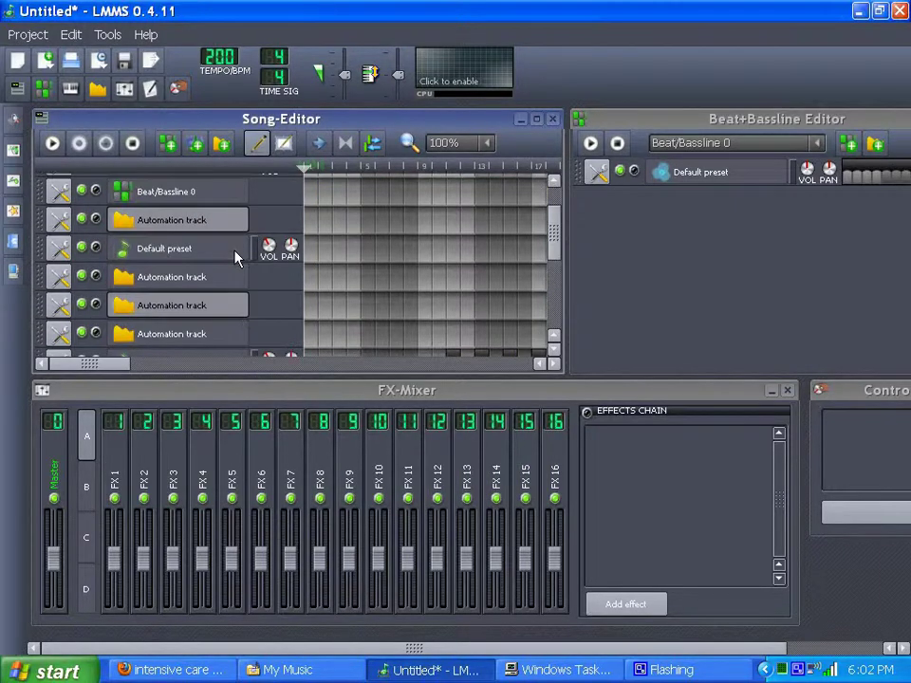
left_click(185, 251)
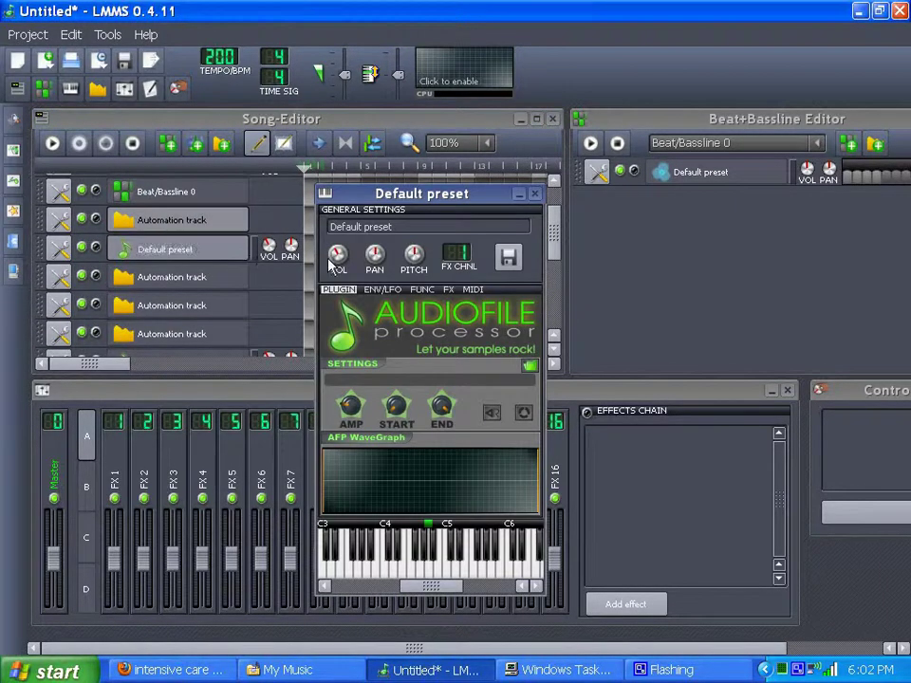
left_click(530, 368)
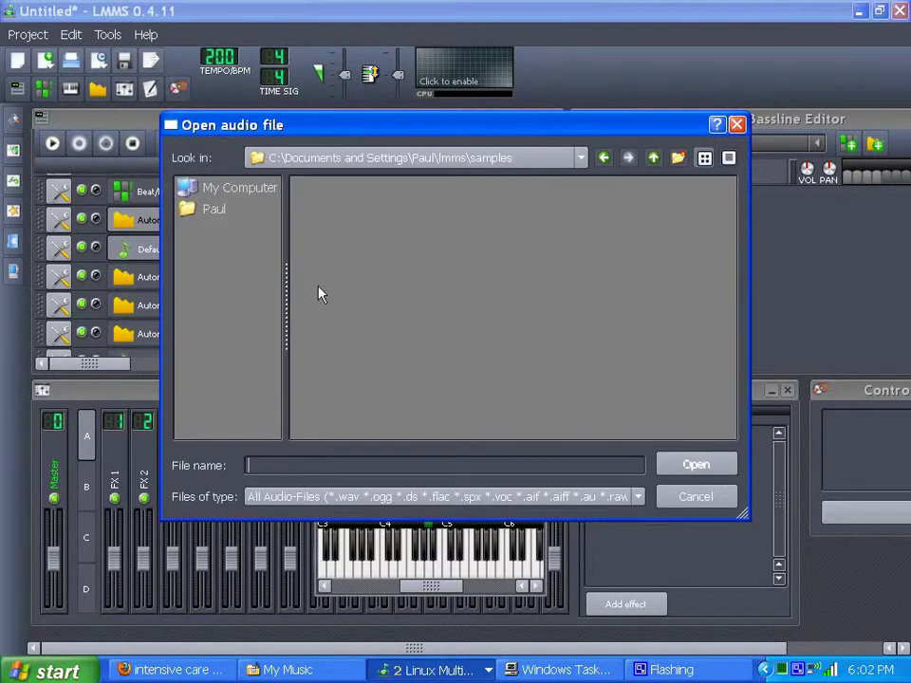
left_click(199, 210)
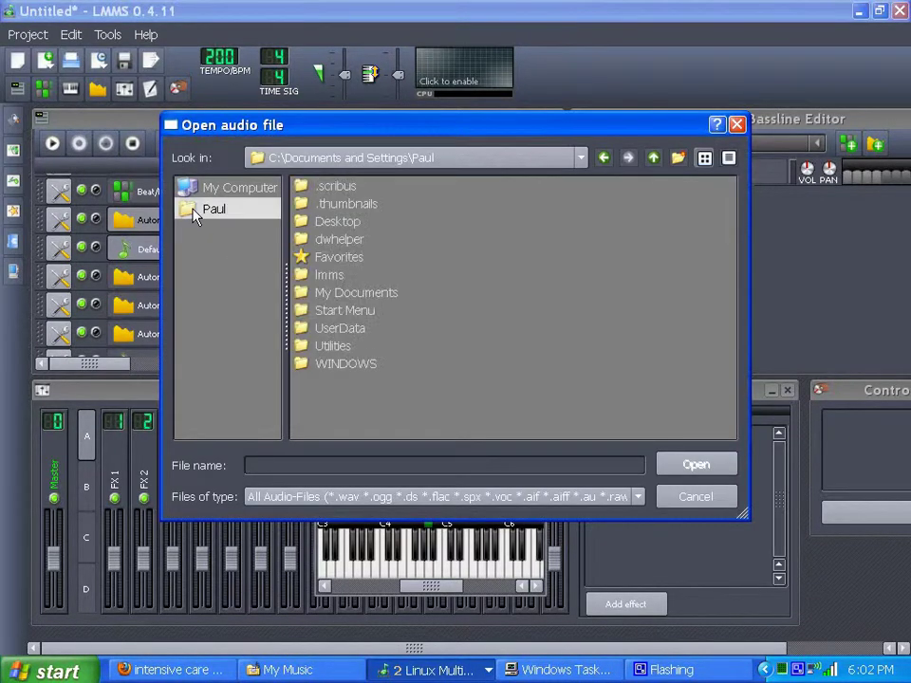
double_click(308, 226)
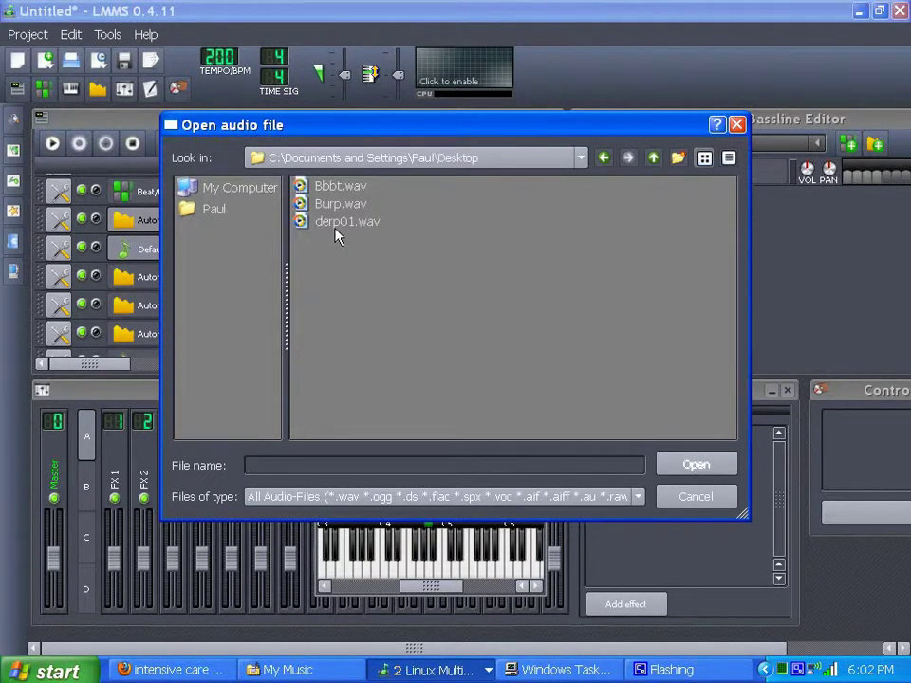
left_click(305, 188)
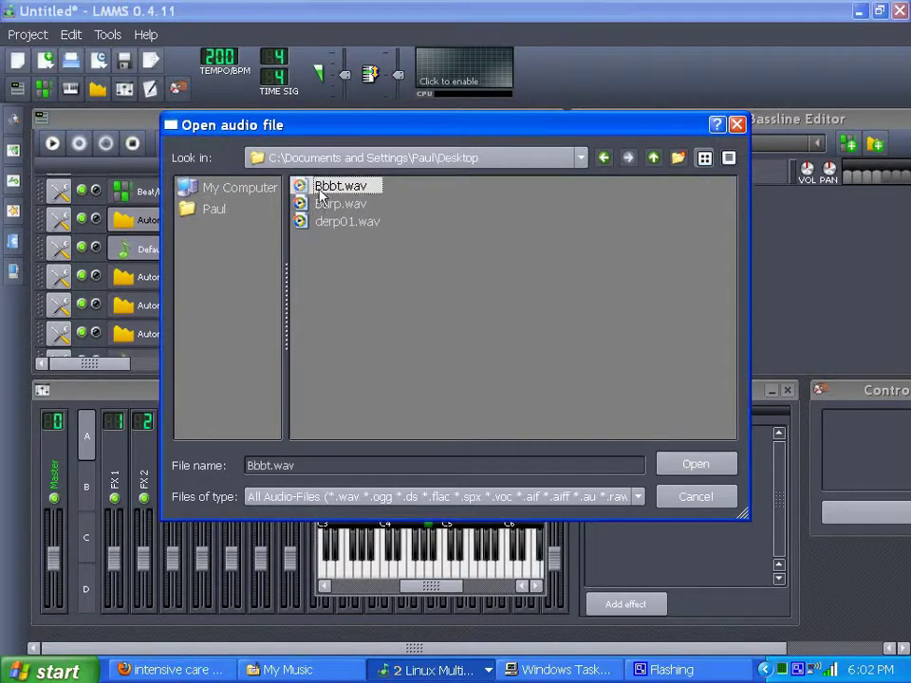
left_click(695, 467)
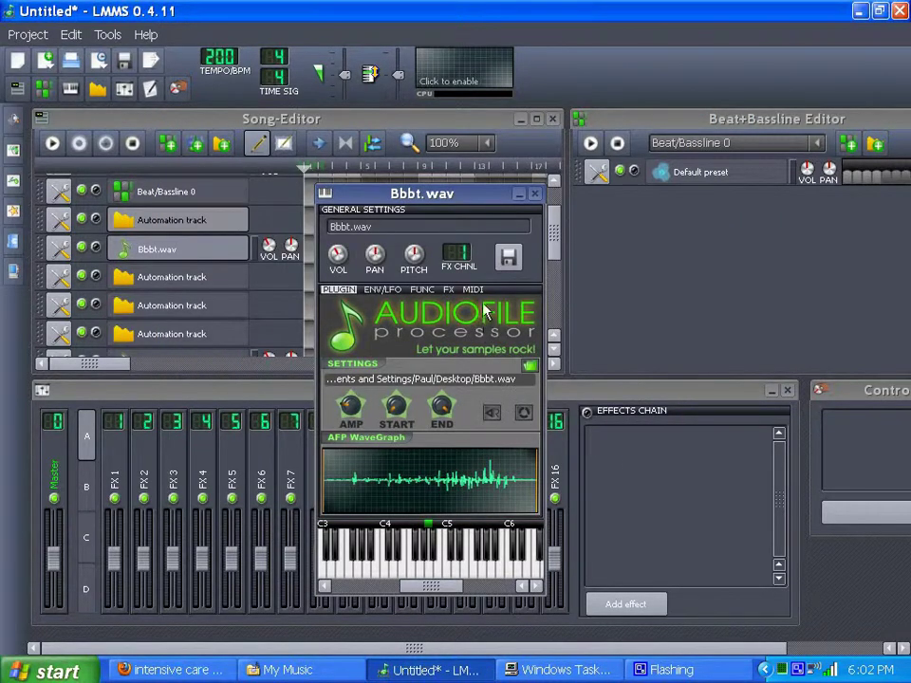
left_click(534, 194)
Load Burp.wav from the Desktop into the AudioFileProcessor track whose notes start at bar 3, set its FX channel to 3 and close its settings
scroll(219, 248, "down", 2)
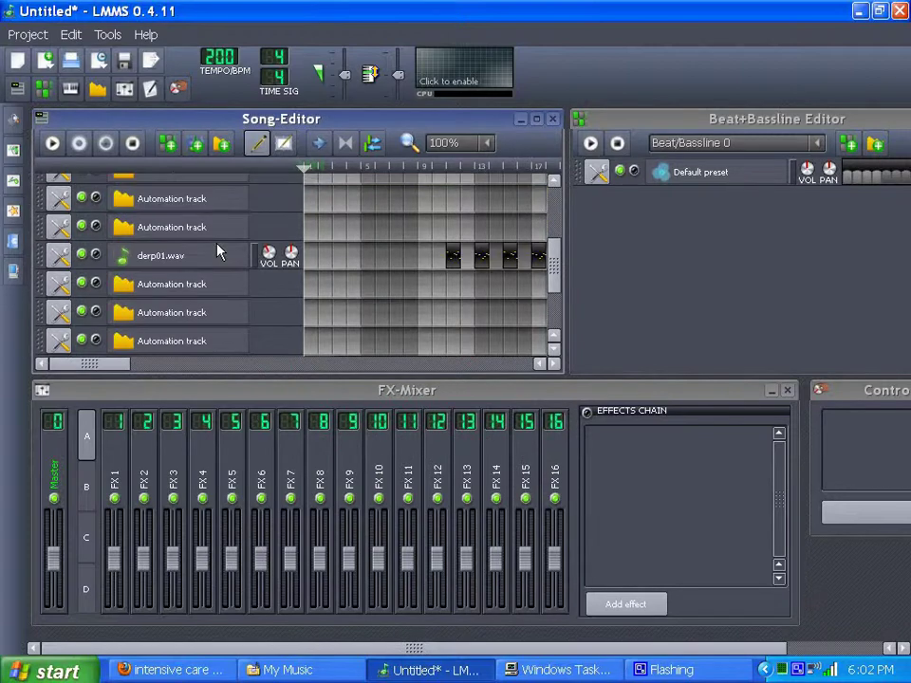
scroll(225, 278, "down", 1)
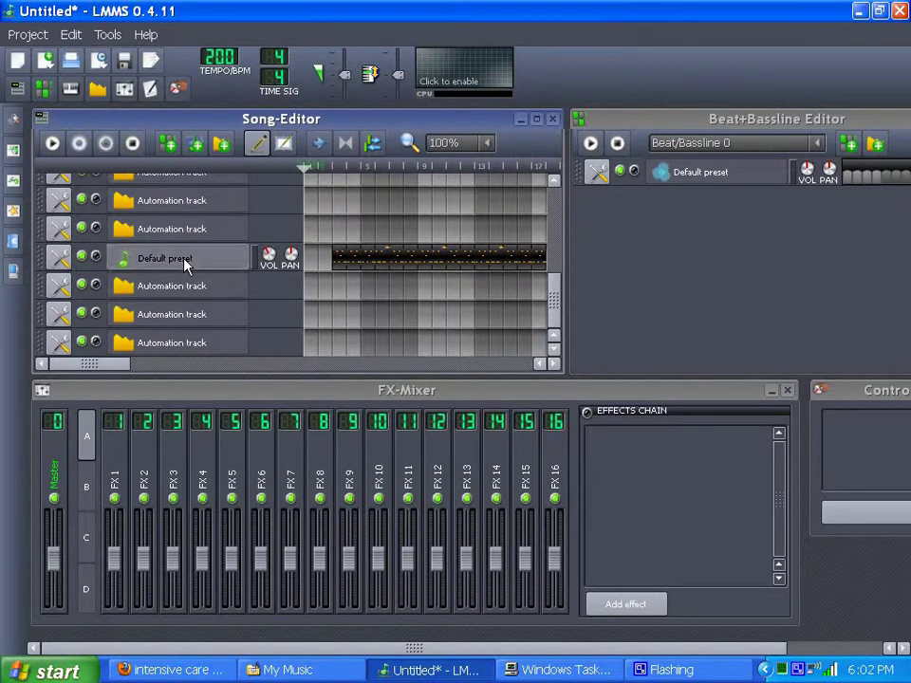
left_click(187, 260)
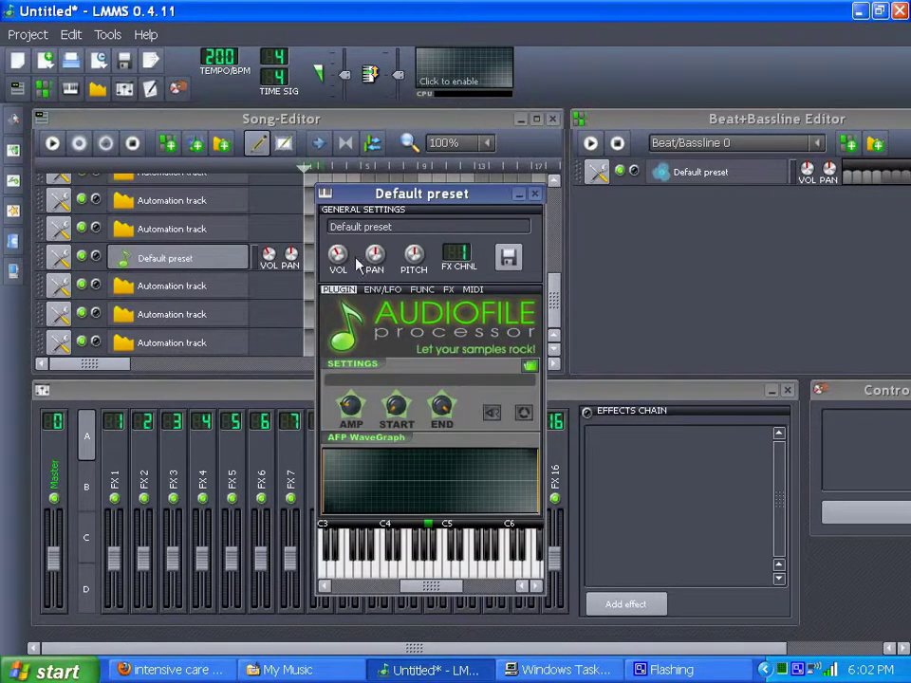
left_click(529, 365)
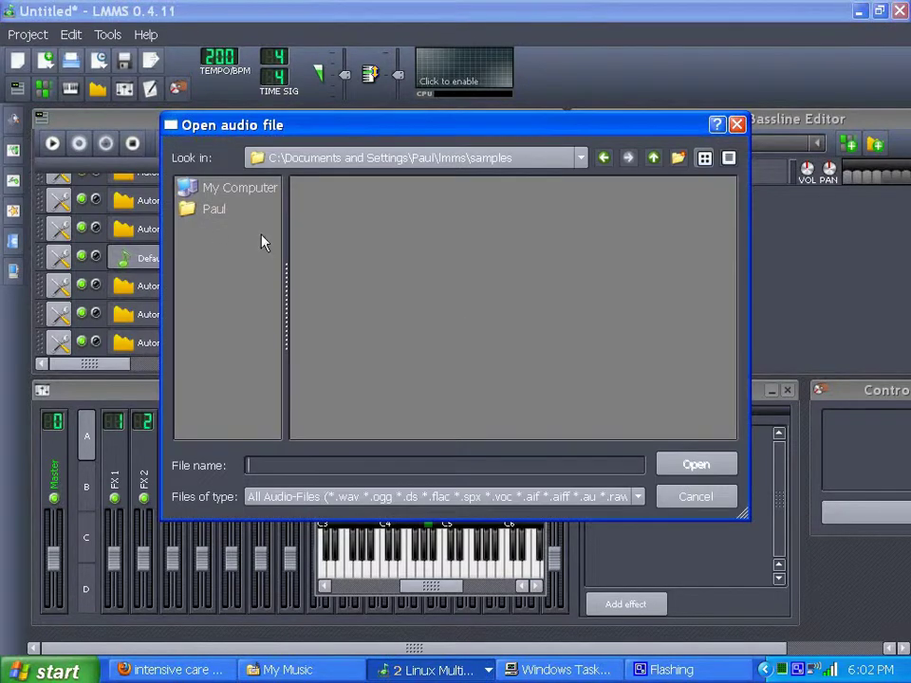
left_click(187, 216)
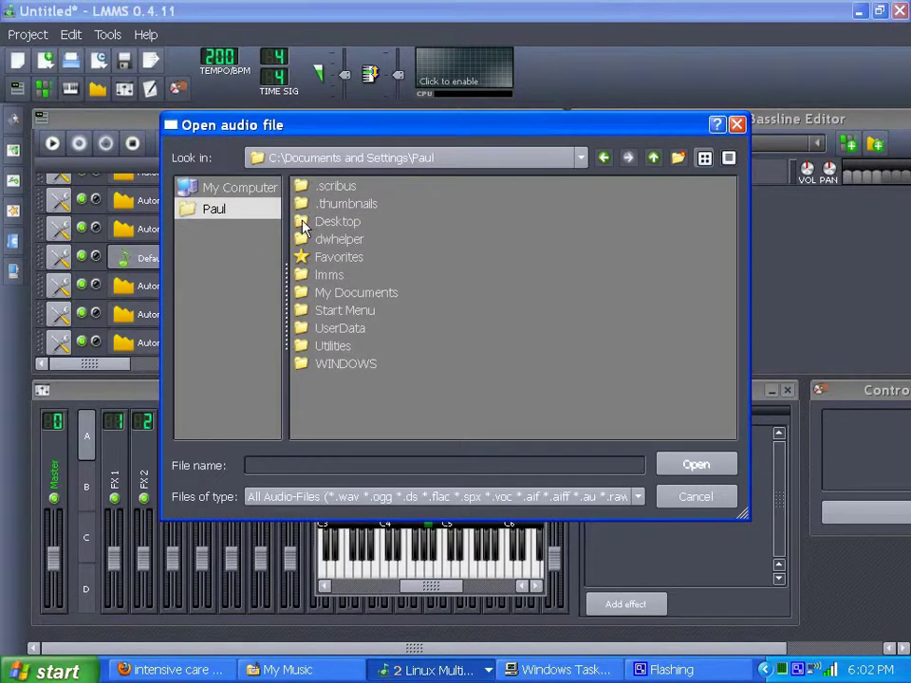
double_click(304, 165)
left_click(308, 203)
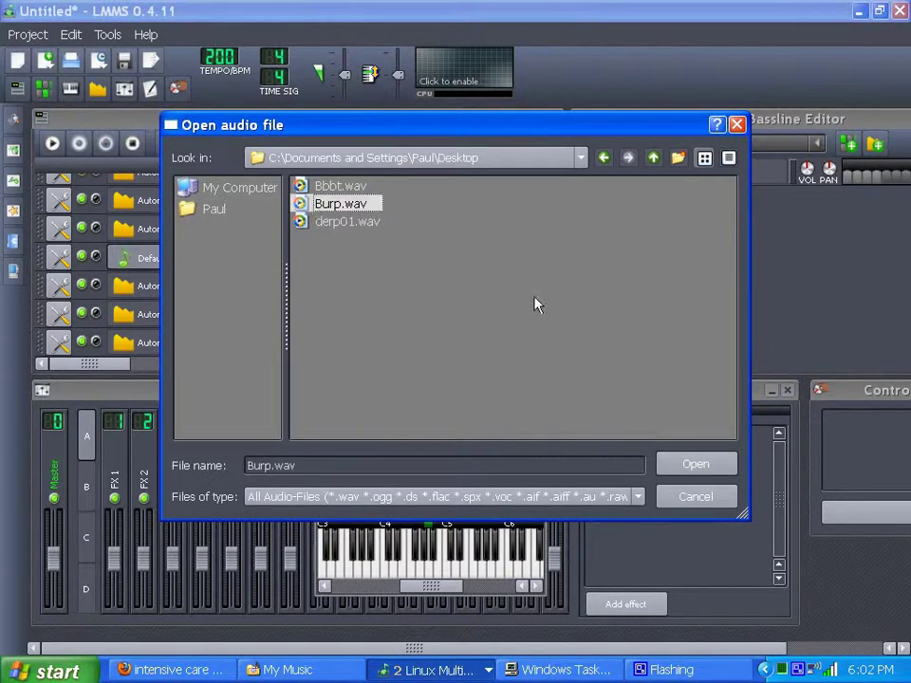
left_click(690, 464)
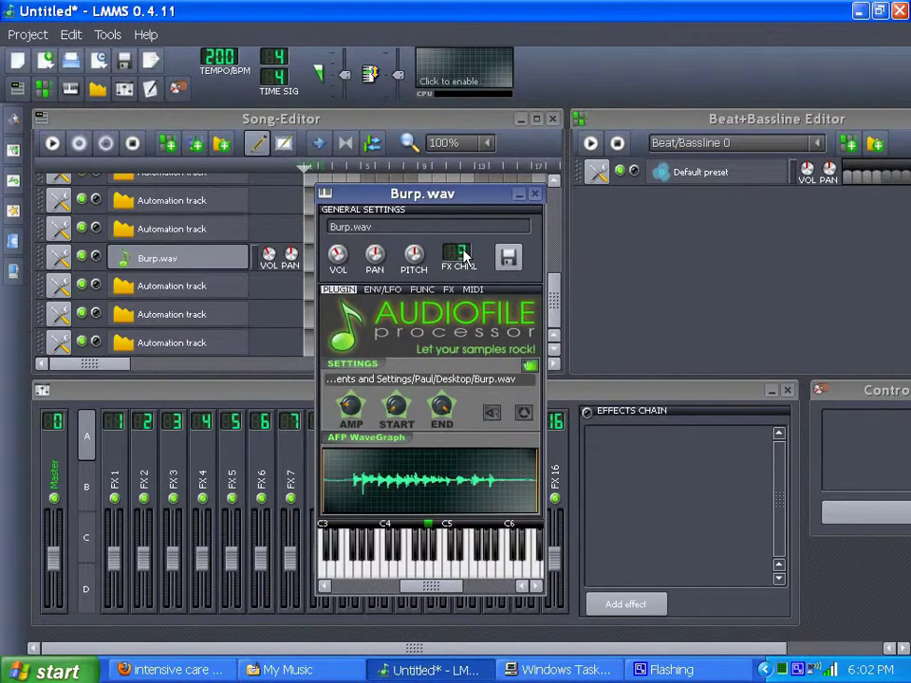
left_click(535, 196)
Check the Bbbt.wav track's settings, try FX channel 2 for it, and close its settings window
scroll(203, 264, "up", 3)
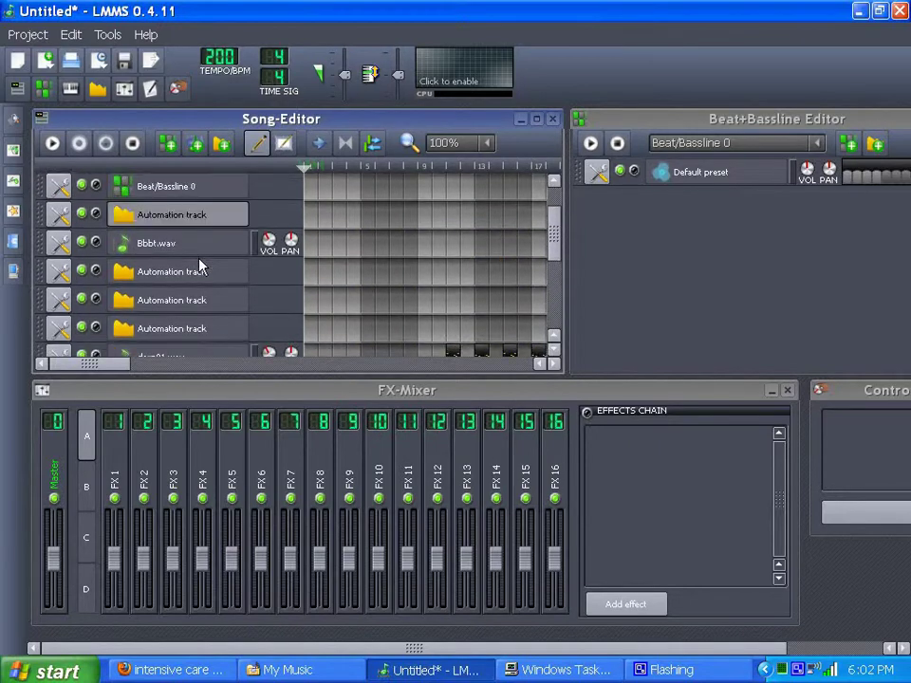
left_click(197, 301)
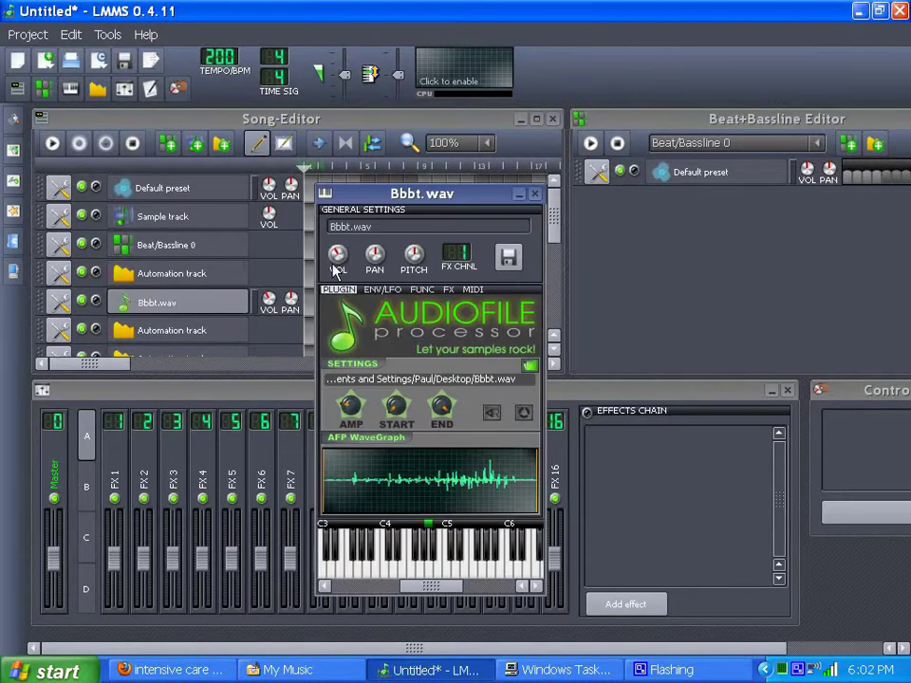
left_click(535, 195)
scroll(239, 239, "down", 3)
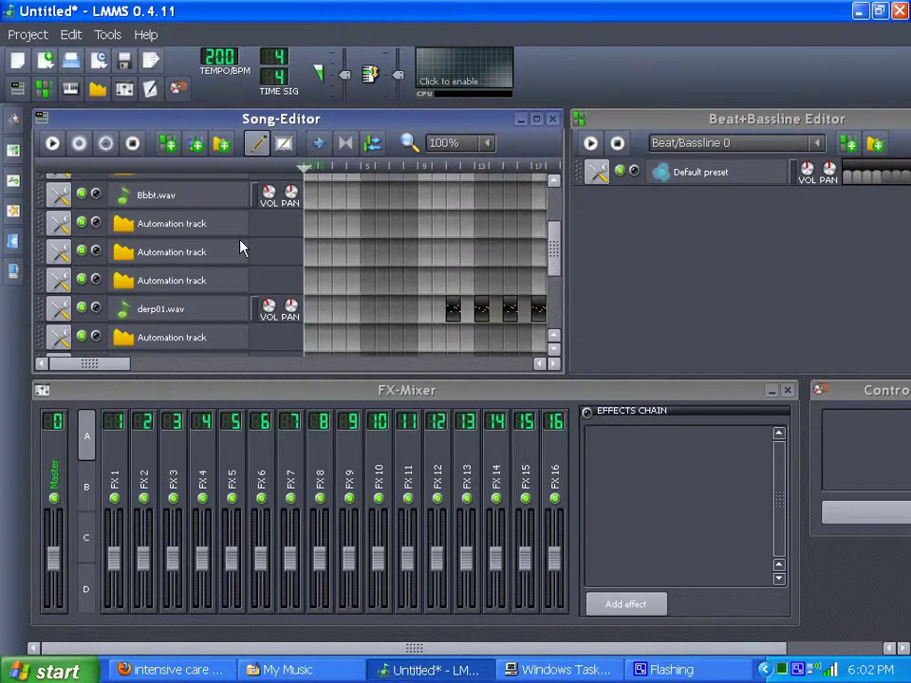
left_click(183, 196)
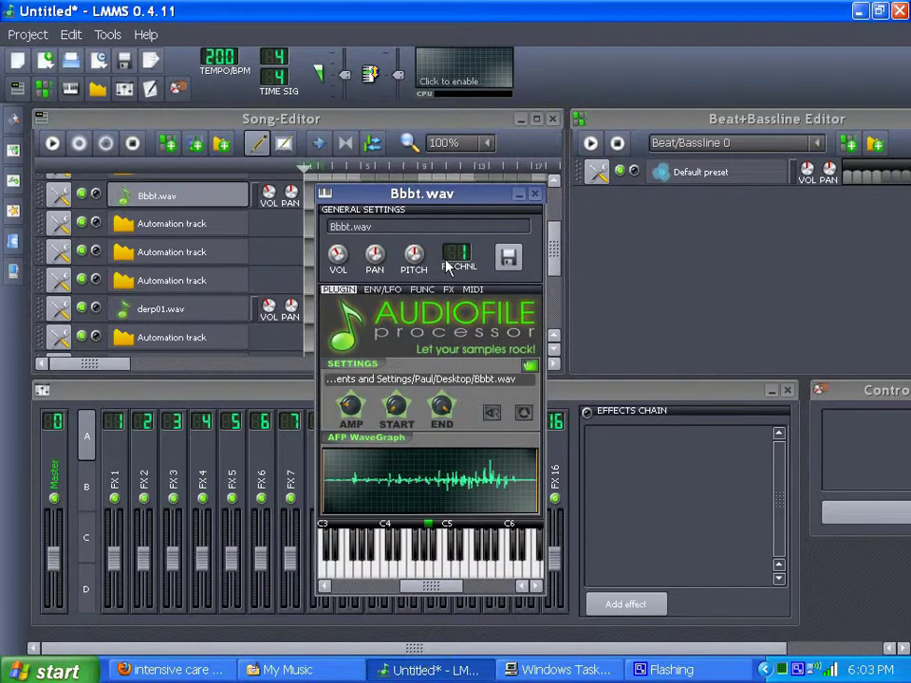
left_click(535, 195)
scroll(292, 251, "up", 2)
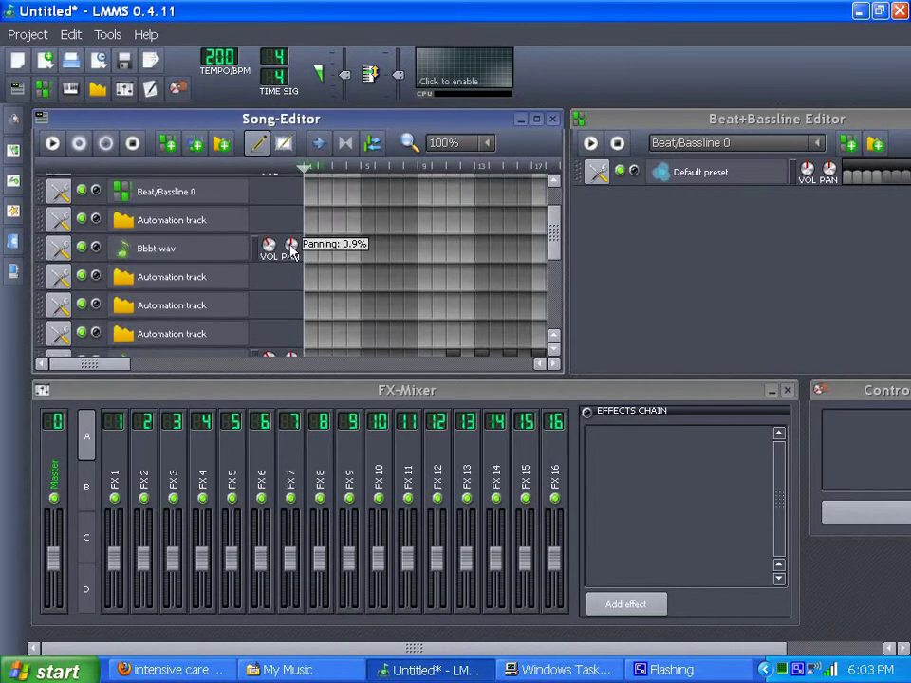
left_click(245, 249)
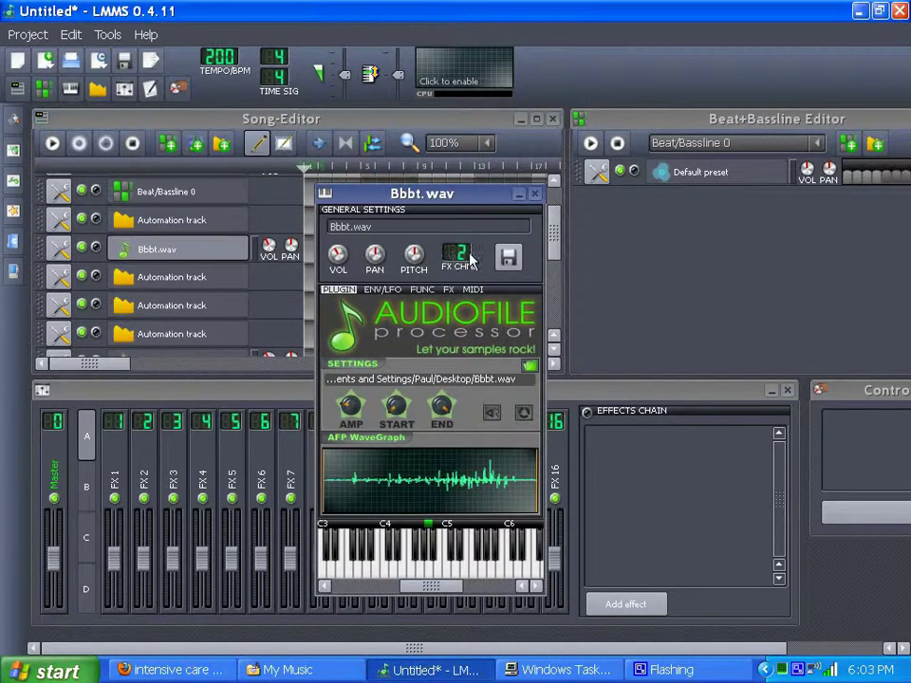
scroll(466, 252, "down", 2)
left_click(534, 194)
Check the FX channels assigned to the derp01.wav and Burp.wav tracks
scroll(263, 285, "down", 2)
left_click(239, 308)
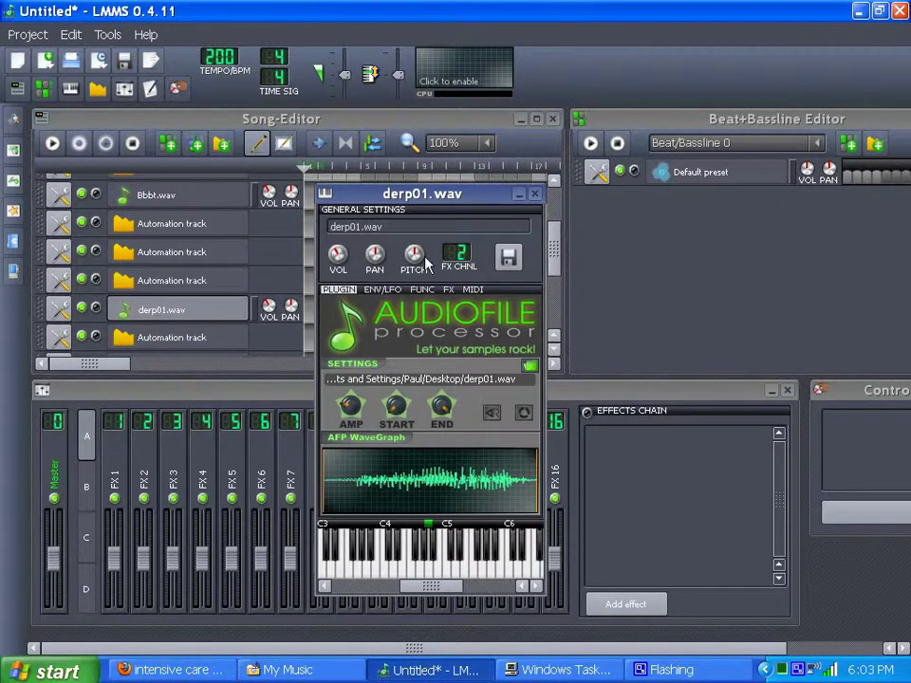
left_click(534, 195)
scroll(380, 228, "down", 4)
left_click(234, 317)
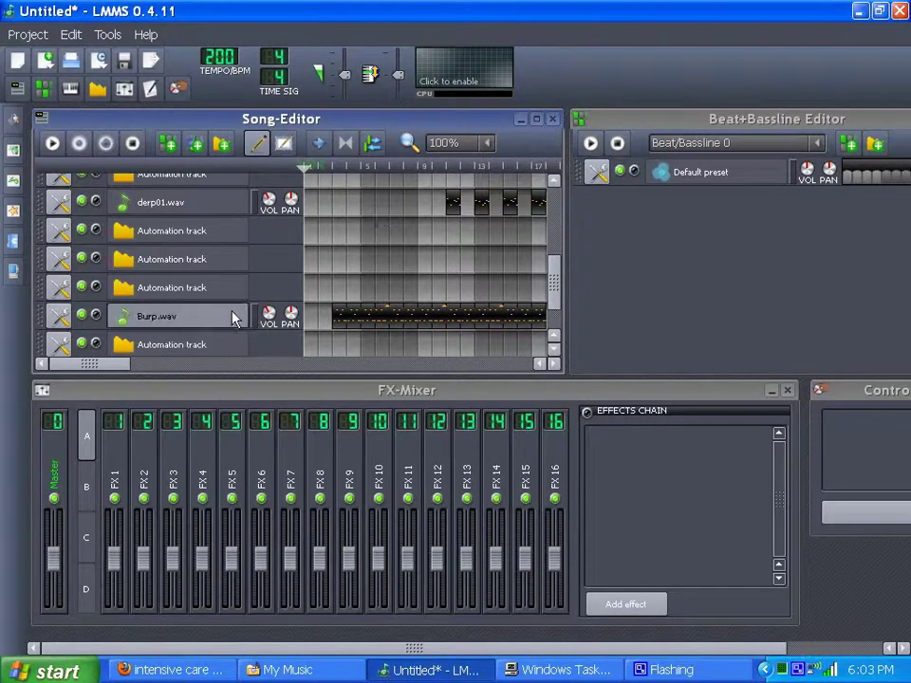
left_click(534, 195)
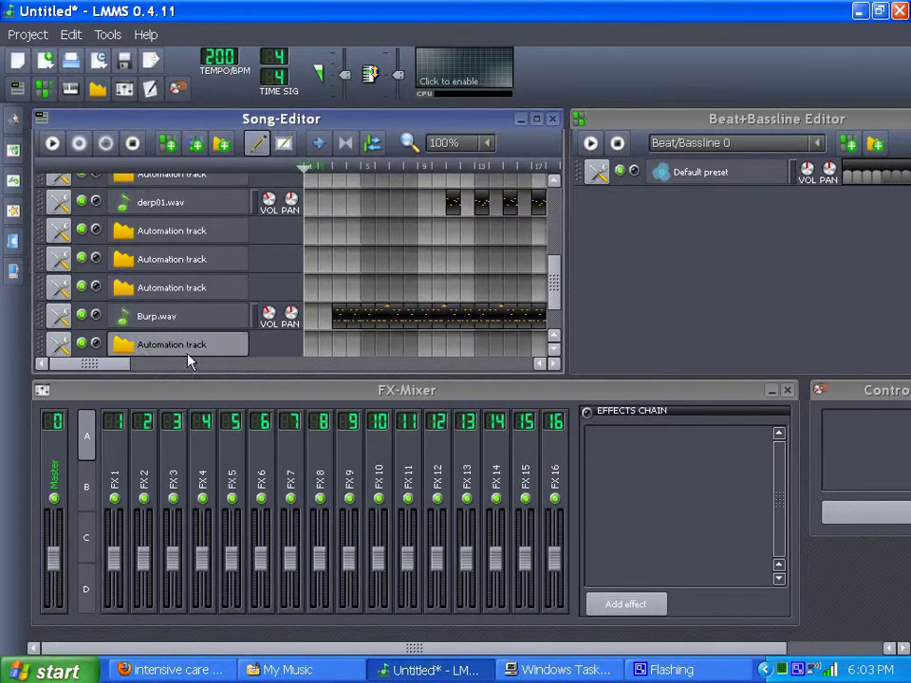
Play the song from the start to hear the loaded samples, and stop playback
scroll(250, 258, "up", 6)
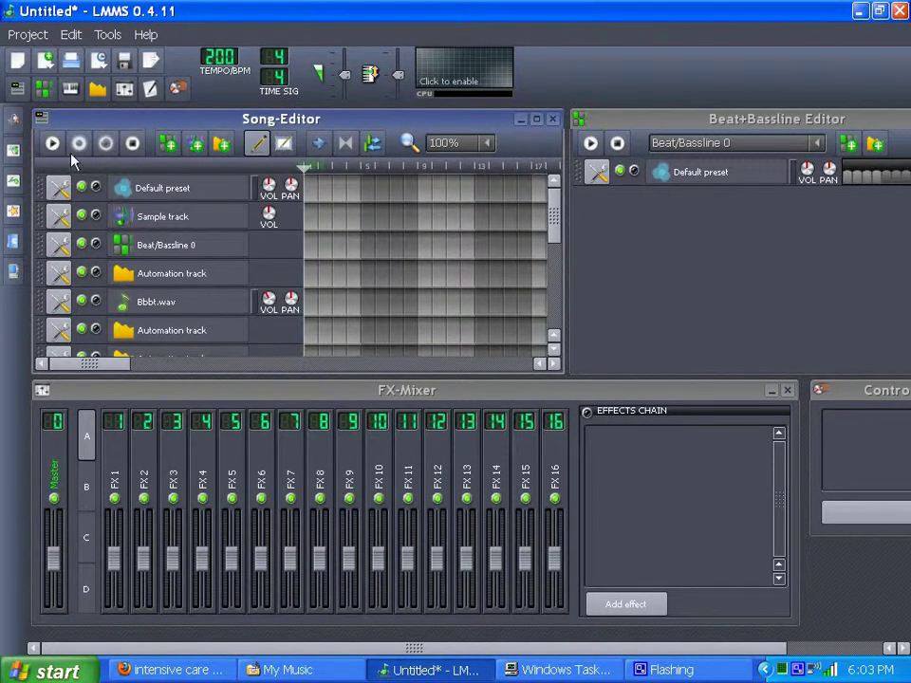
left_click(52, 144)
scroll(281, 203, "down", 5)
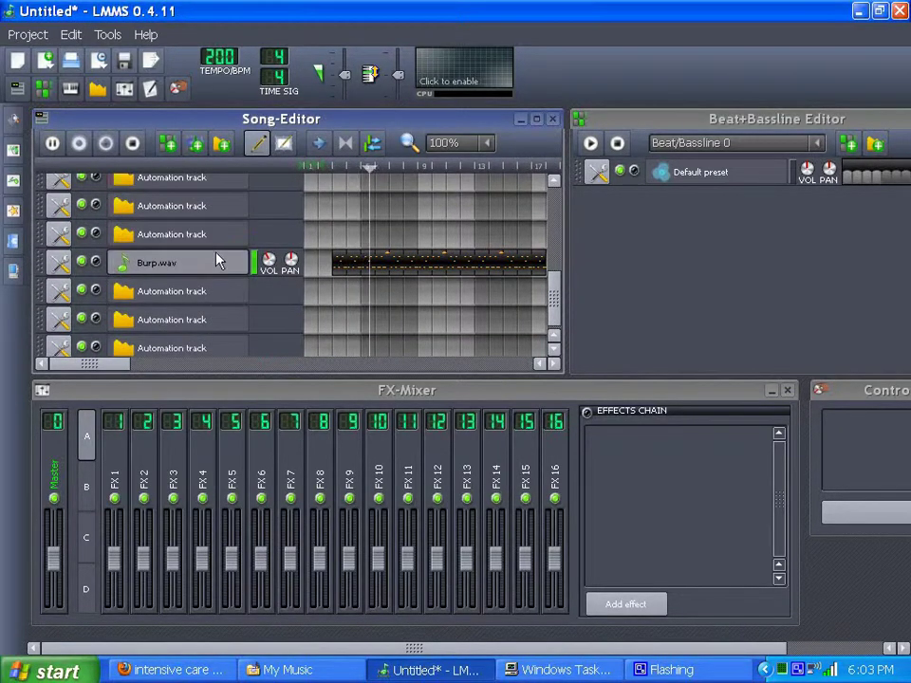
left_click(133, 143)
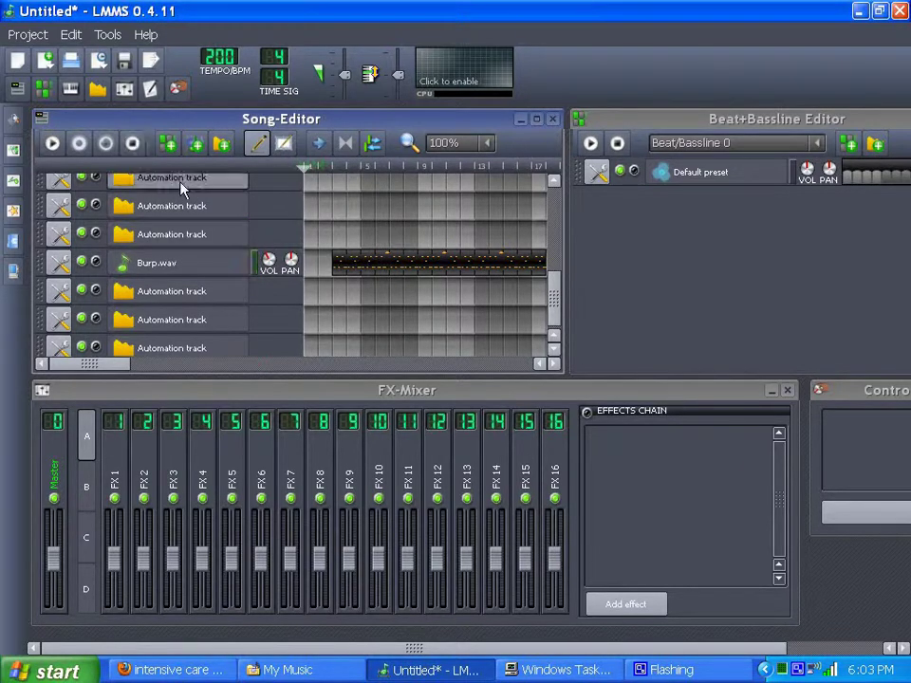
Move the Burp.wav sample's start point to just where the sound begins in the waveform, and preview a note
scroll(178, 268, "down", 1)
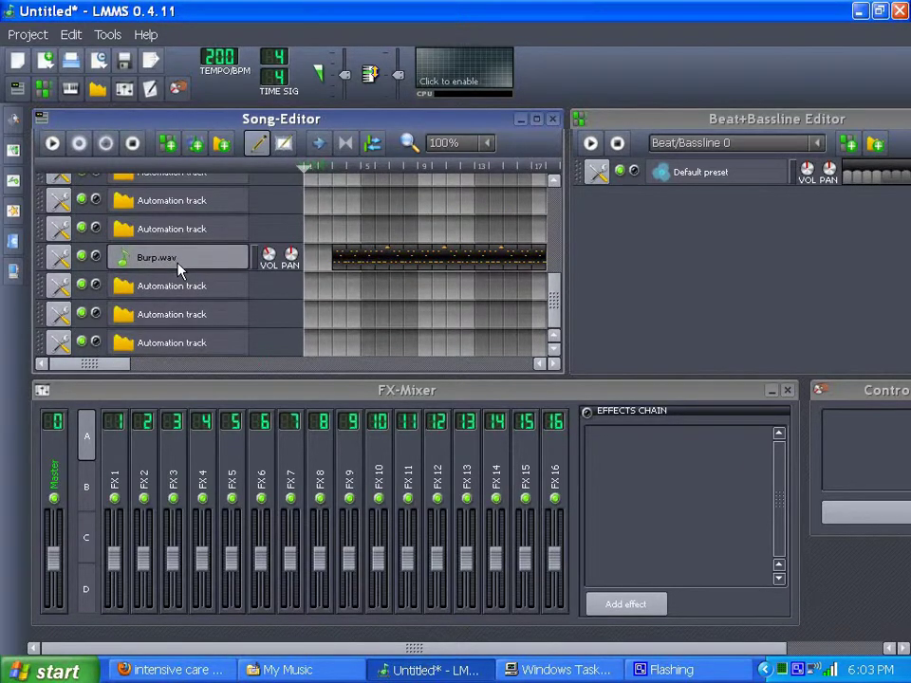
scroll(178, 270, "up", 5)
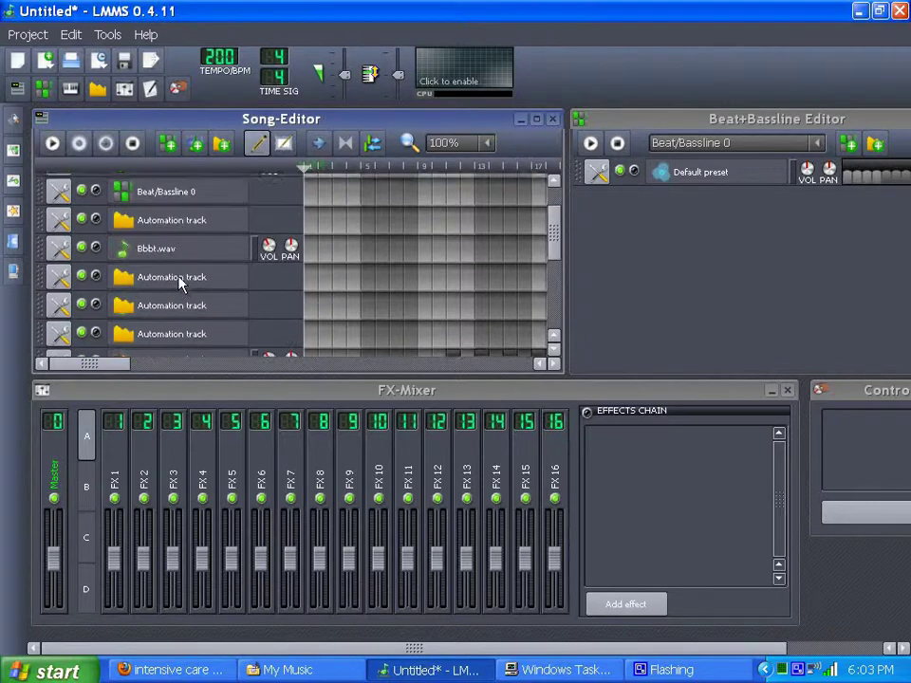
scroll(178, 283, "up", 2)
scroll(179, 280, "down", 8)
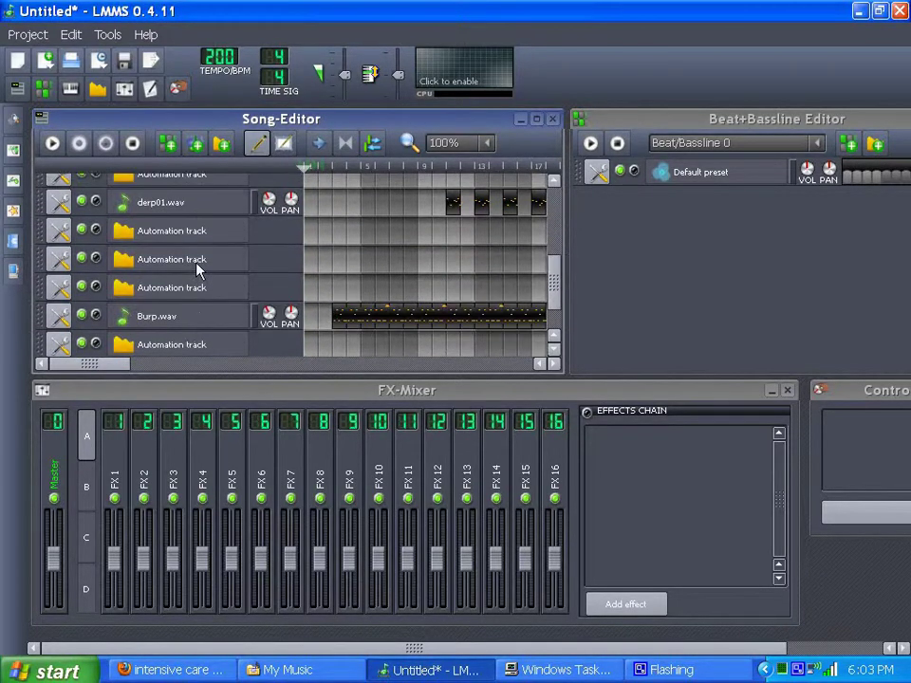
left_click(203, 317)
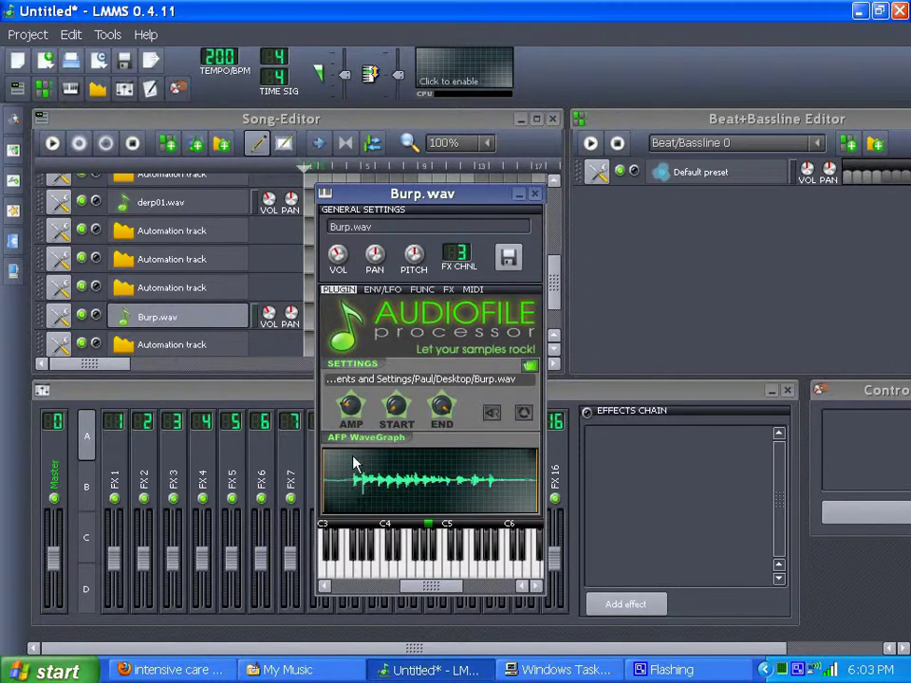
left_click_drag(405, 418, 405, 404)
left_click(384, 572)
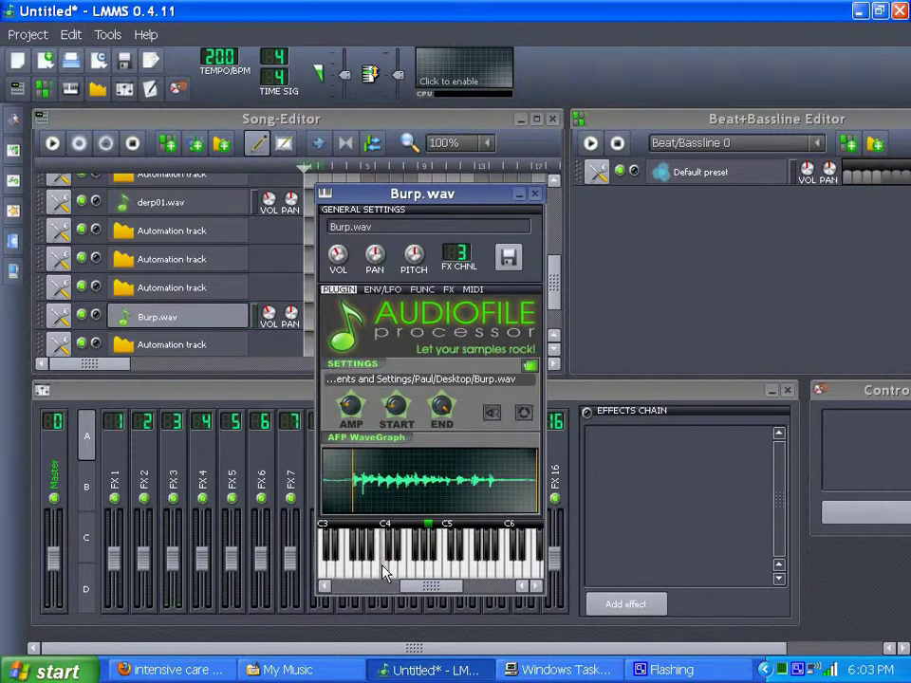
Raise the Burp.wav sample's amplification, preview notes, move its end point back to where the sound fades out, and close its settings
left_click_drag(349, 410, 349, 400)
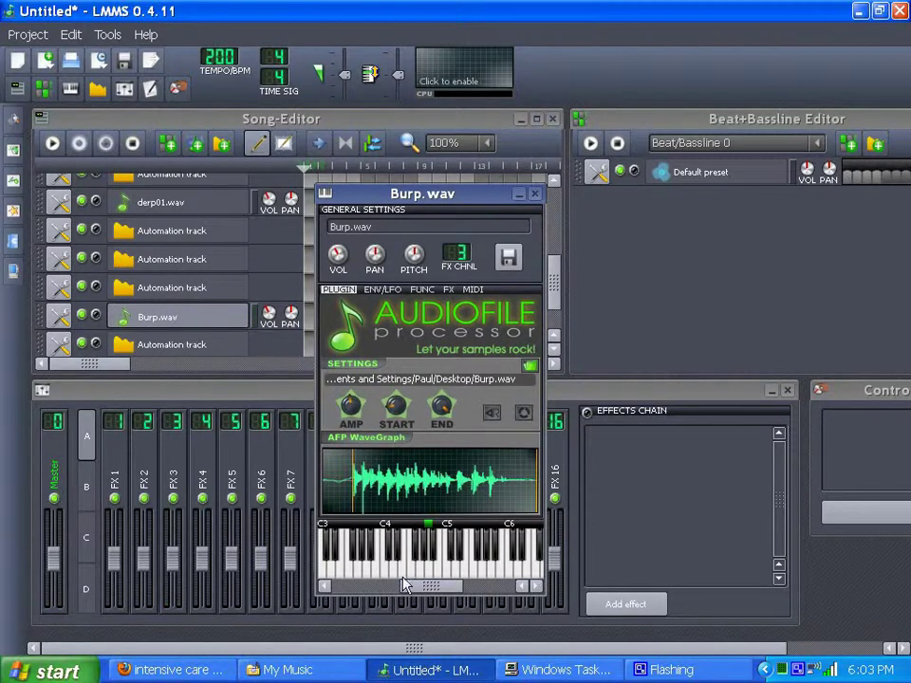
left_click(386, 569)
left_click(459, 571)
left_click_drag(442, 406, 441, 403)
left_click(536, 196)
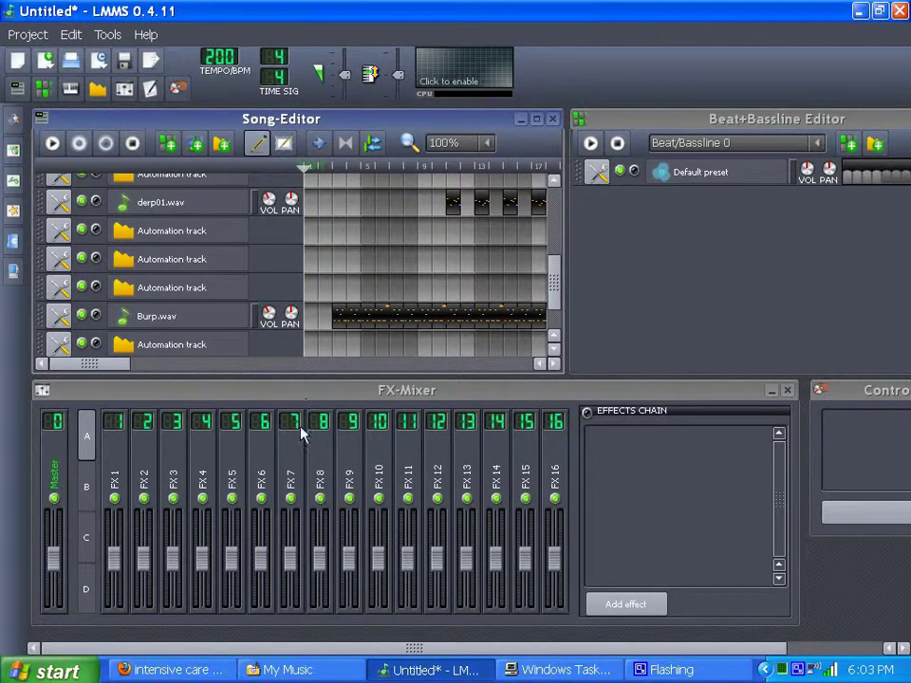
Play and stop the song to hear the trimmed Burp.wav sample, and lower the sample's base note to A3
left_click(54, 145)
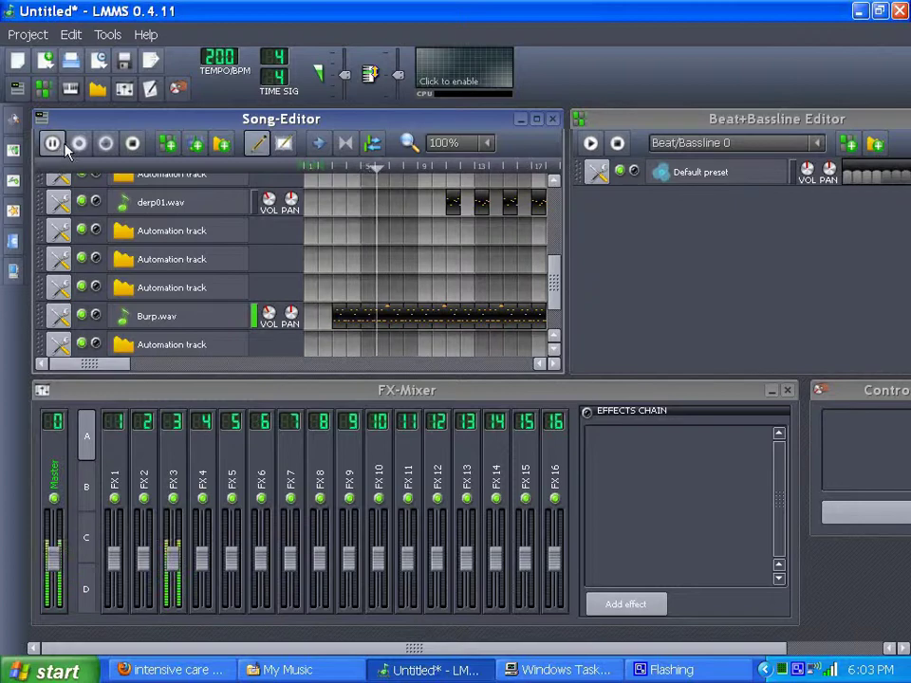
left_click(134, 143)
left_click(186, 318)
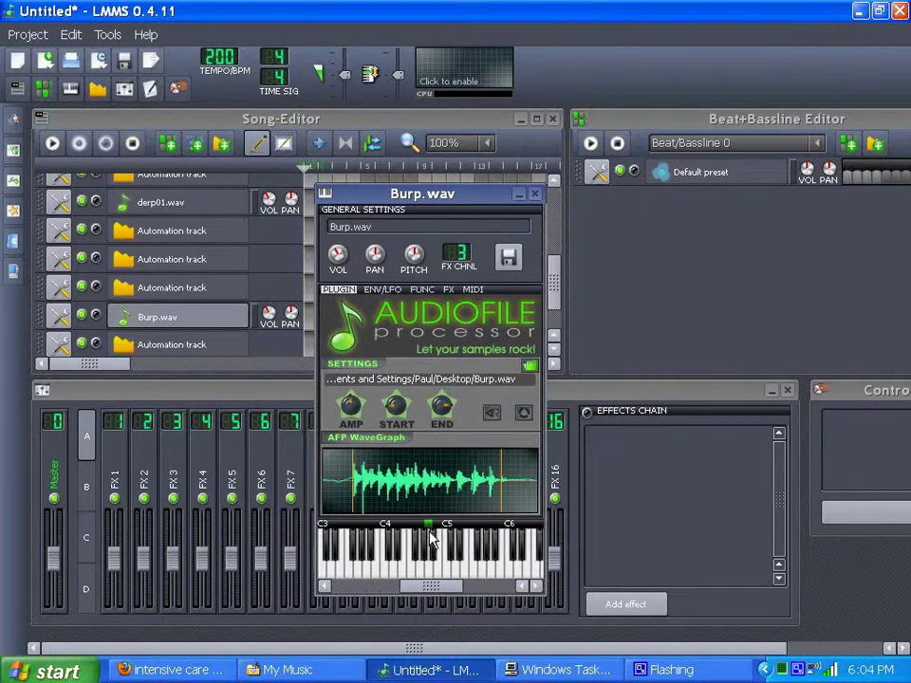
left_click(429, 573)
left_click(521, 194)
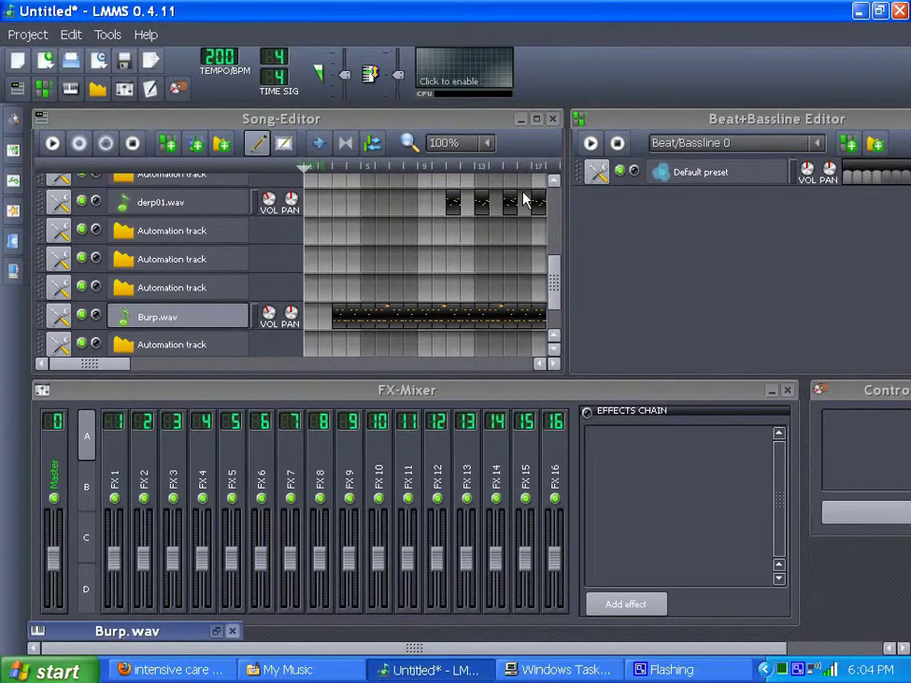
Lower the Burp.wav sample's base note to A2 while the song plays, close its settings and stop playback
left_click(52, 144)
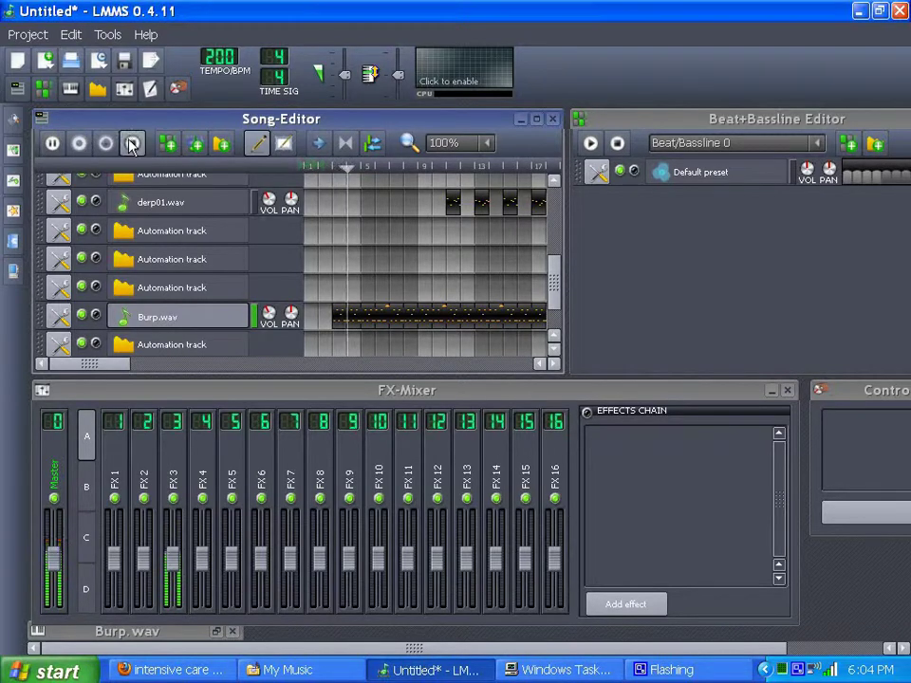
left_click(216, 631)
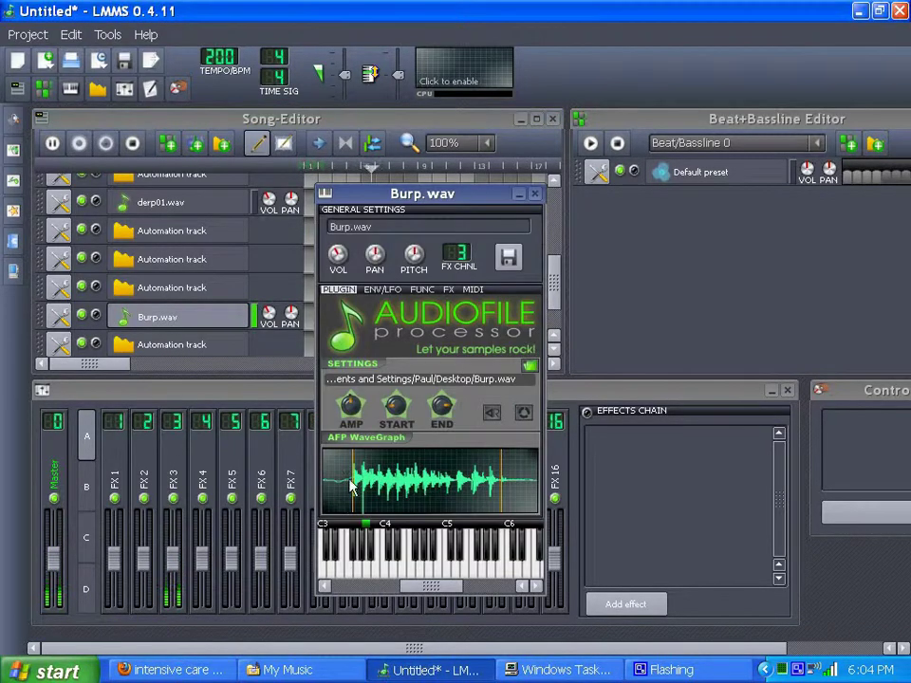
left_click_drag(419, 586, 386, 587)
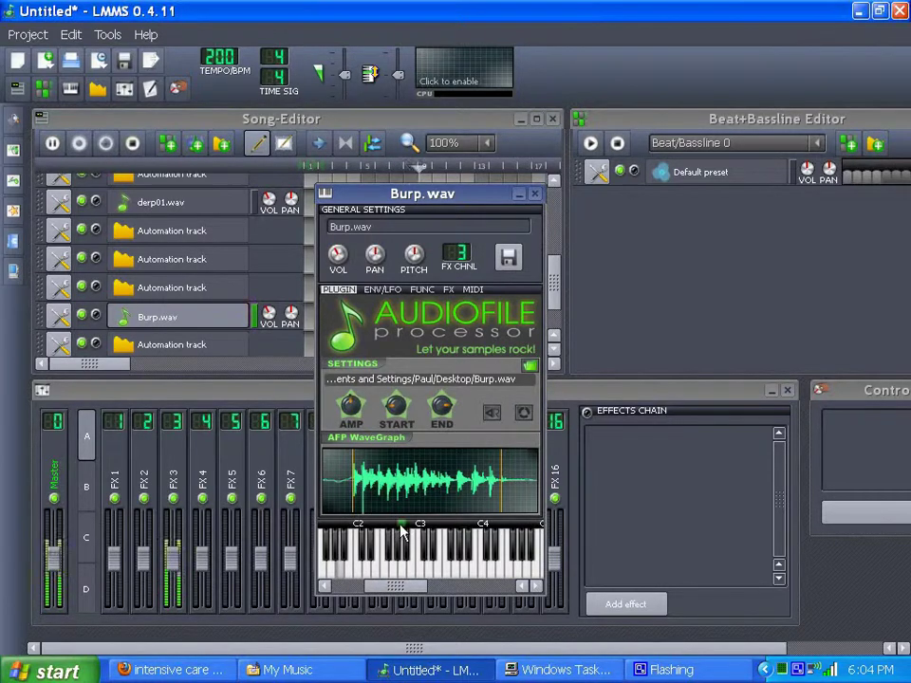
left_click(402, 524)
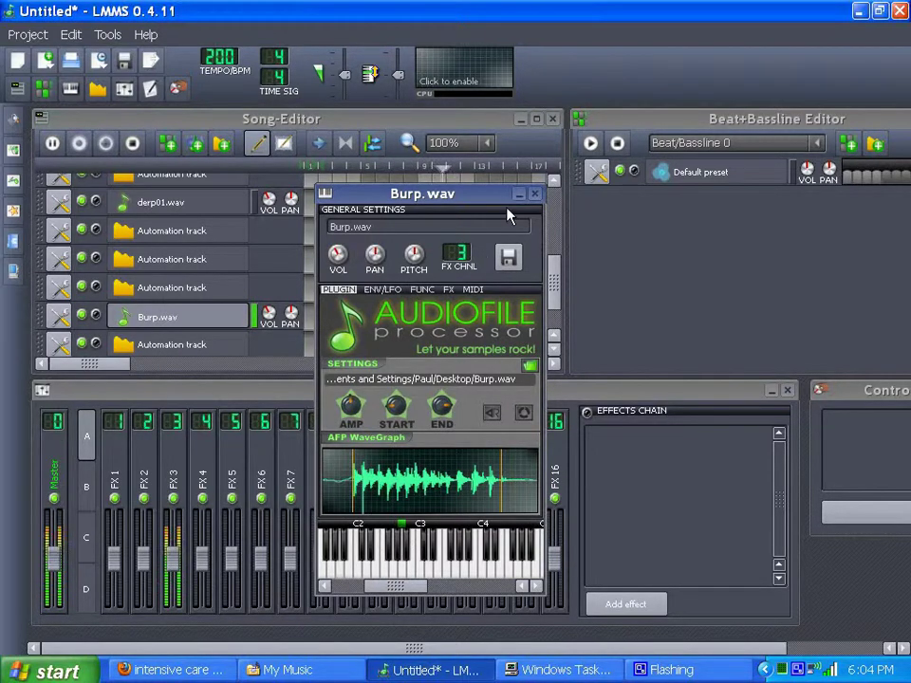
left_click(536, 197)
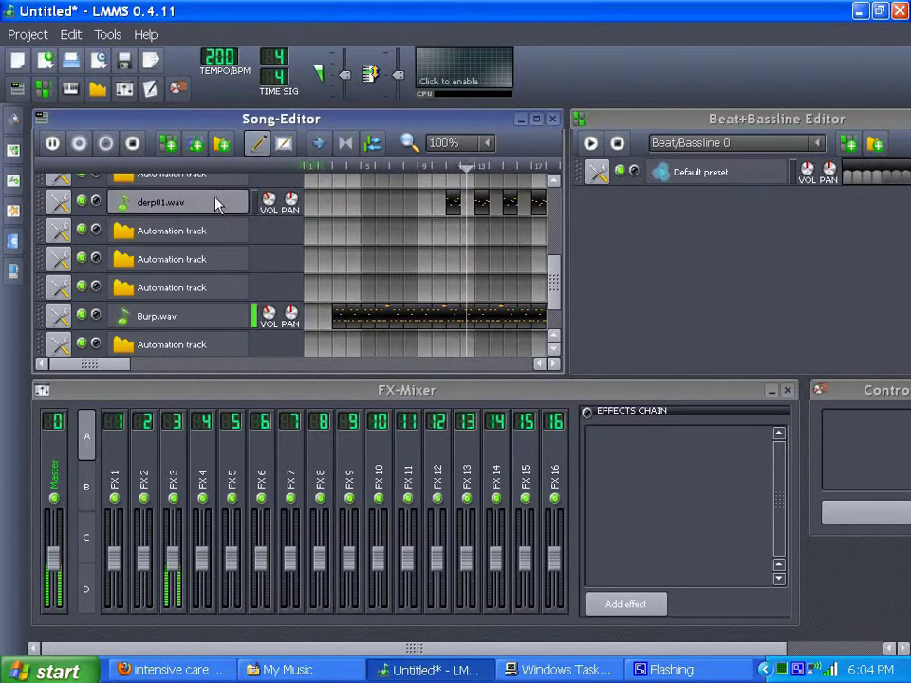
key("space")
left_click_drag(555, 299, 538, 279)
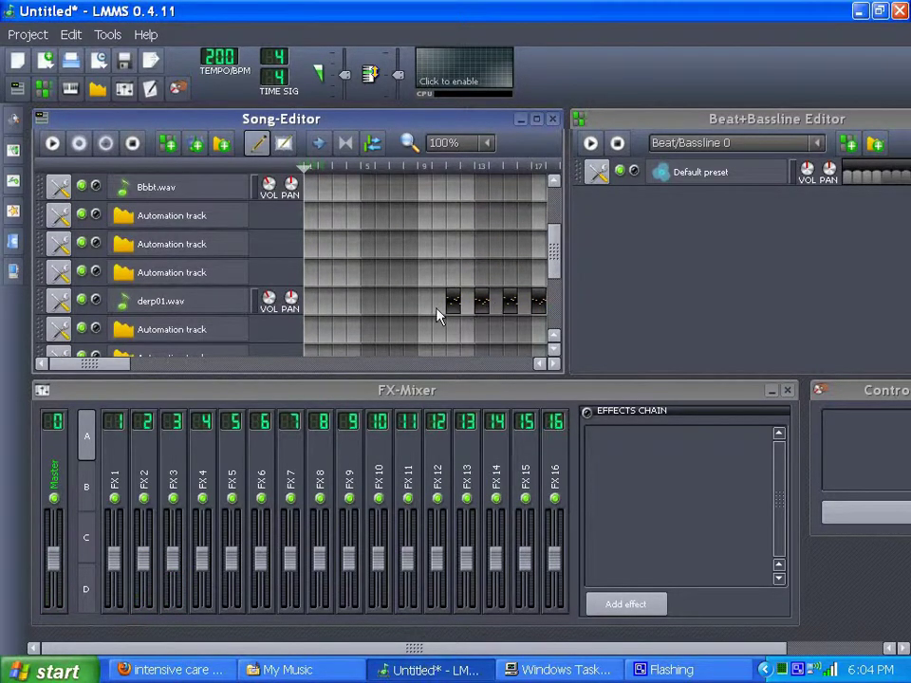
Trim the derp01.wav sample so it starts where the sound begins and ends where it fades out, and close its settings
left_click(198, 309)
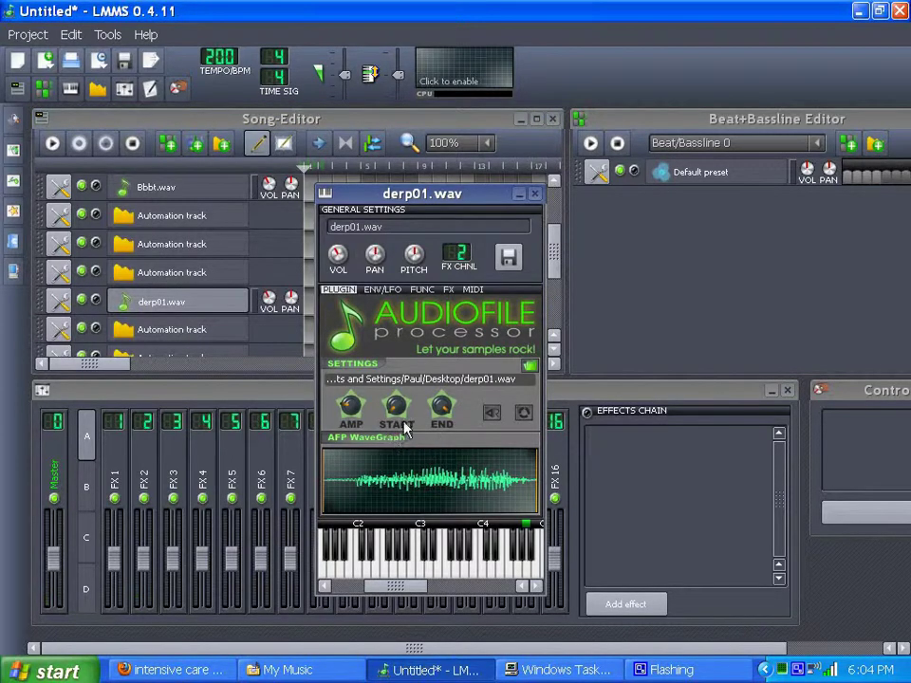
mouse_move(398, 409)
left_click_drag(441, 406, 441, 410)
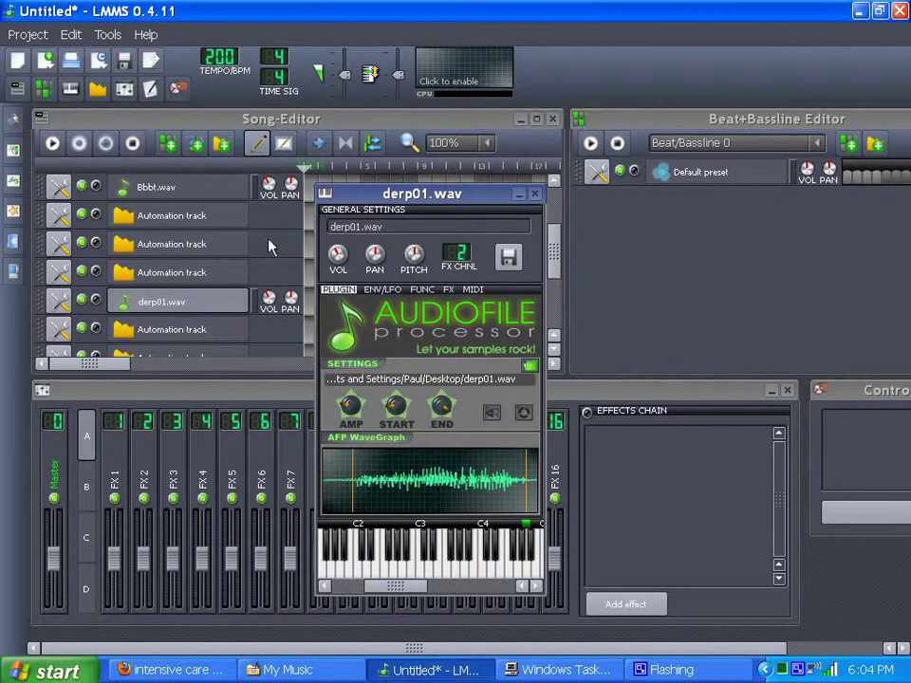
left_click(536, 196)
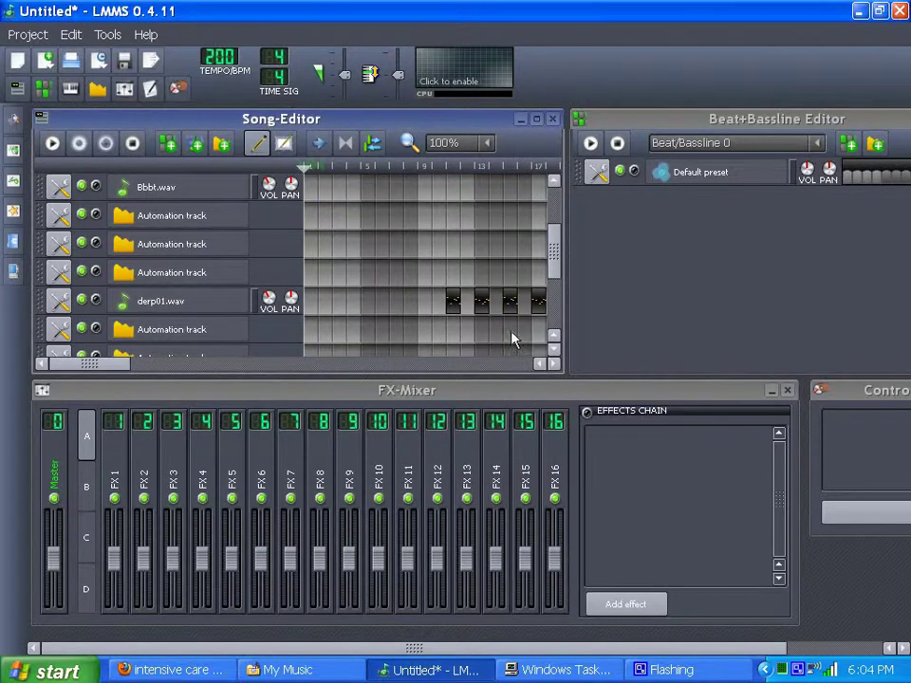
Lower the FX 3 mixer volume for the Burp.wav track while the song plays, and stop playback
left_click_drag(557, 252, 556, 290)
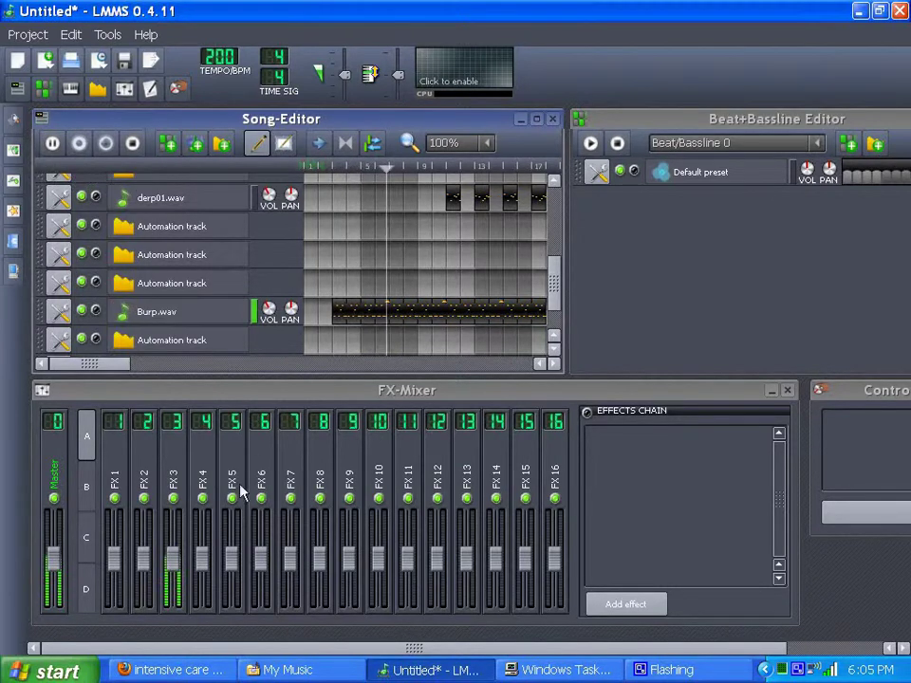
left_click_drag(169, 569, 173, 593)
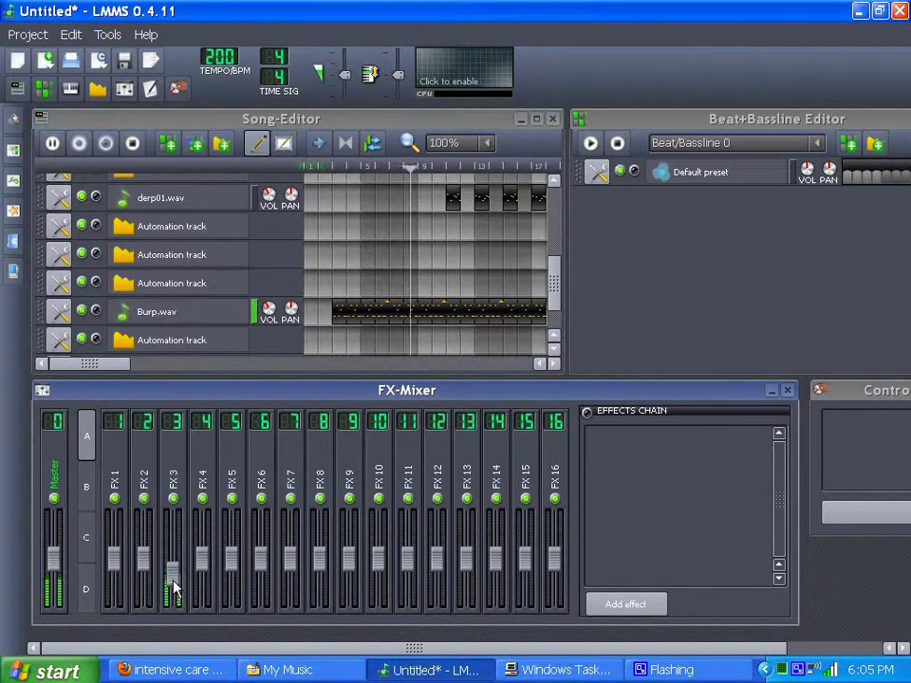
left_click(133, 144)
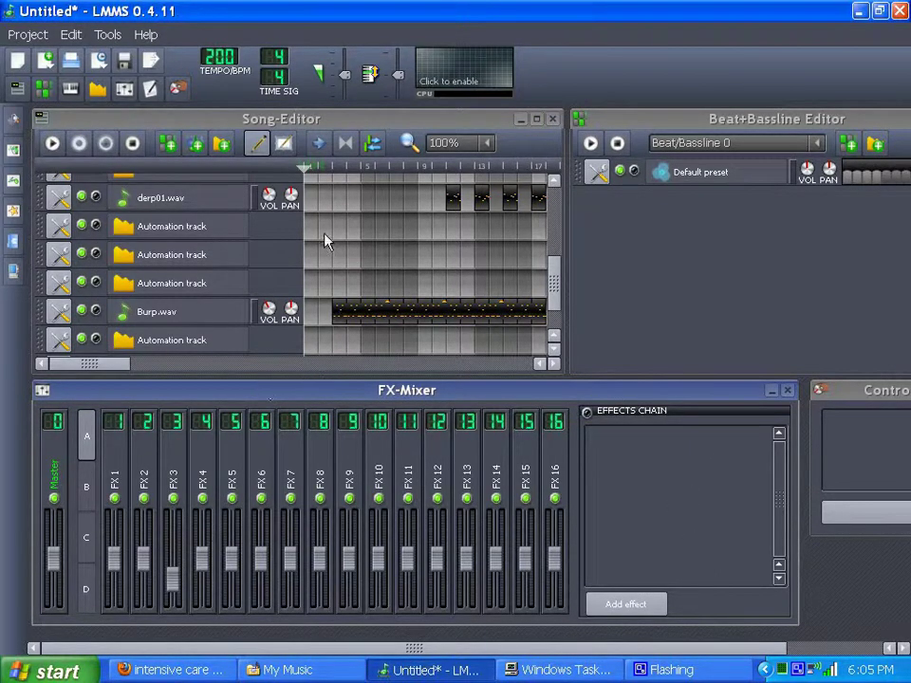
Play and stop the song, lower the derp01.wav sample's base note to A3 and close its settings
left_click(52, 145)
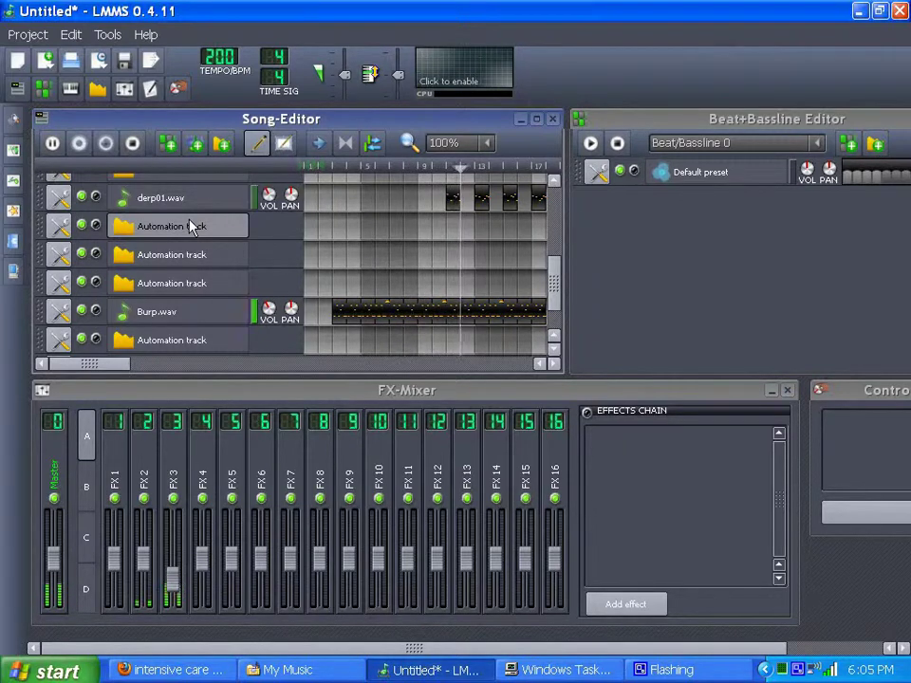
left_click(136, 145)
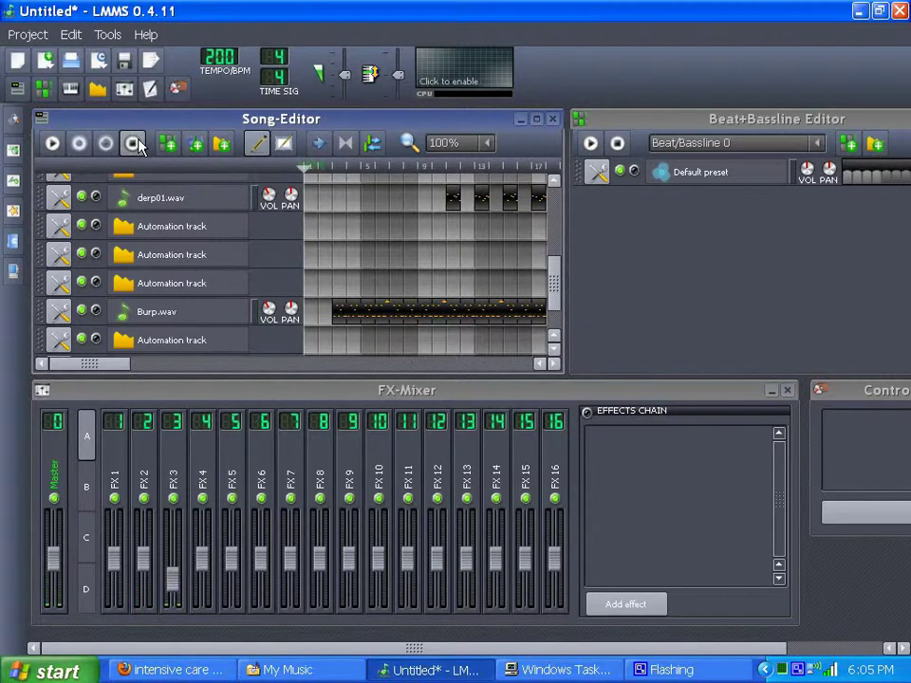
left_click(227, 197)
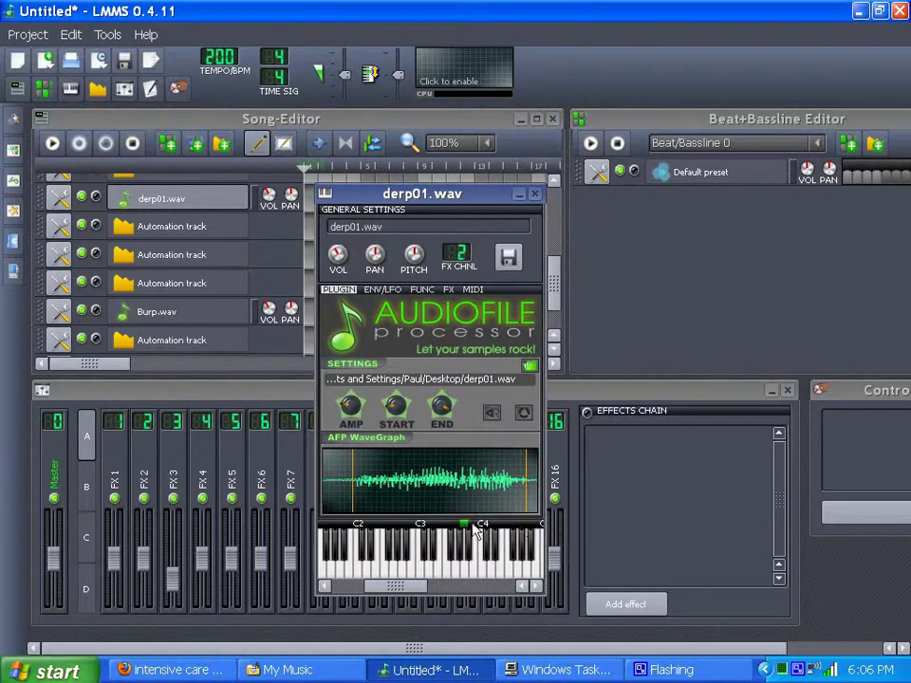
left_click(535, 194)
Trim the Bbbt.wav sample's start and end points to the audible part, preview a note and close its settings
left_click_drag(554, 300, 551, 249)
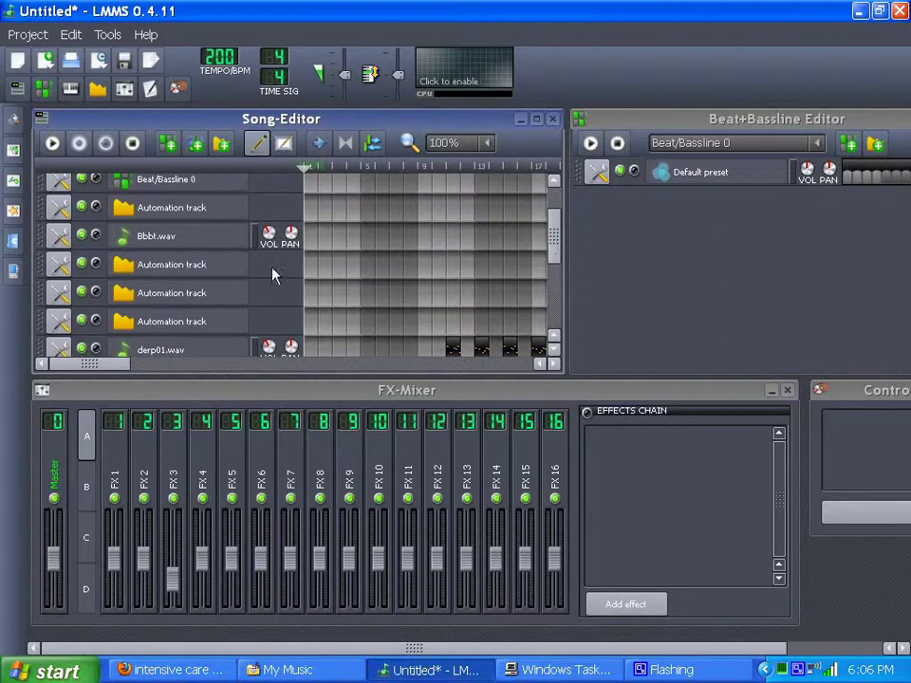
left_click(174, 237)
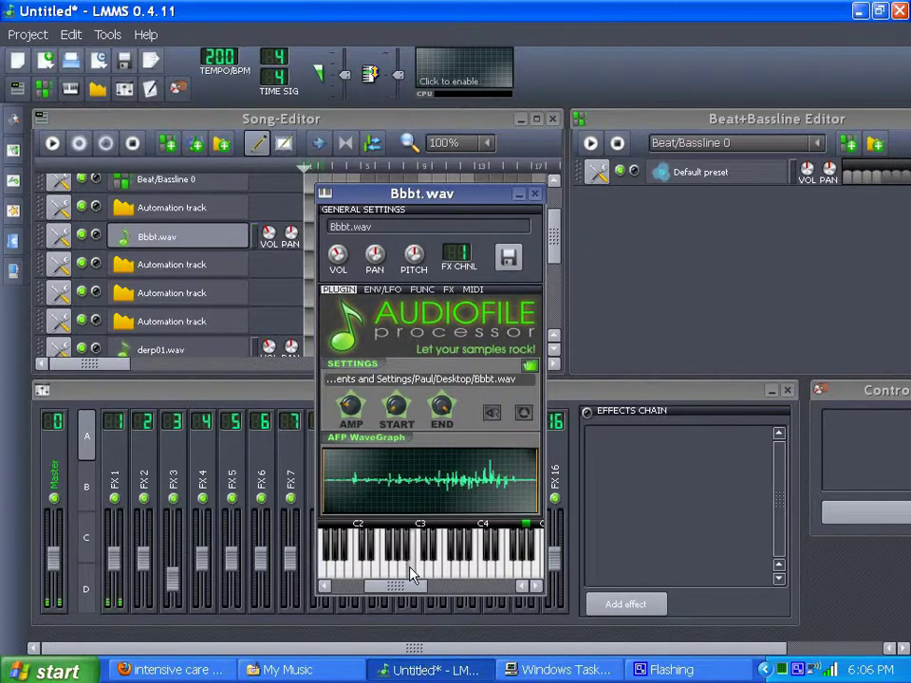
left_click(398, 408)
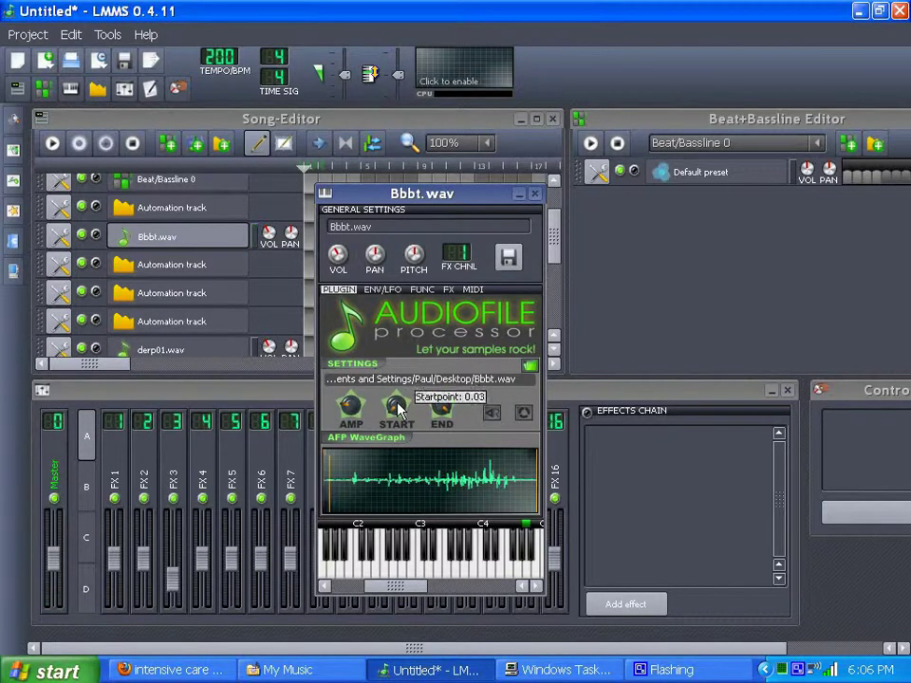
left_click_drag(398, 408, 438, 411)
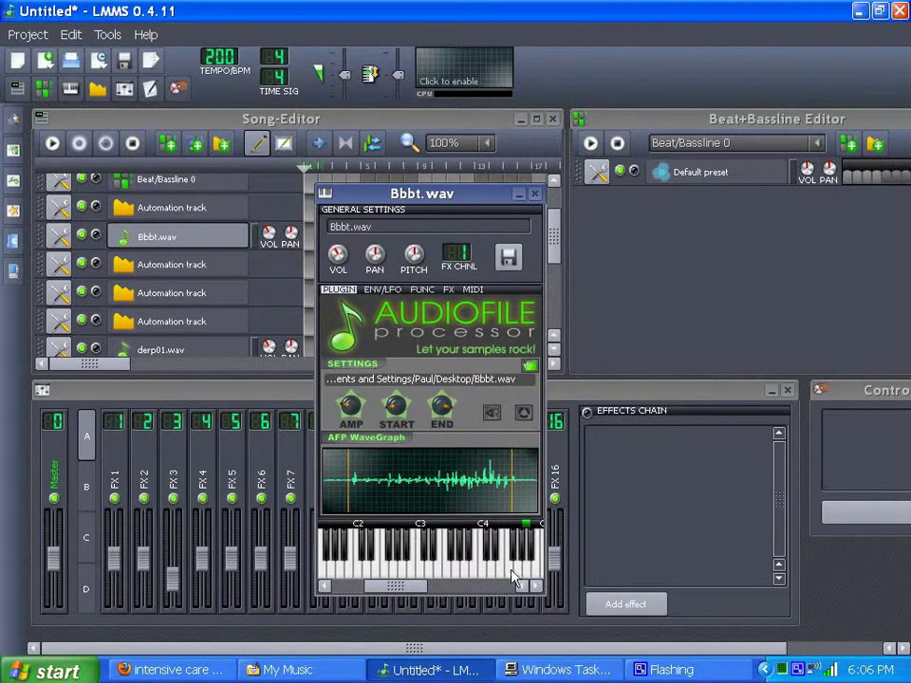
left_click_drag(425, 587, 453, 579)
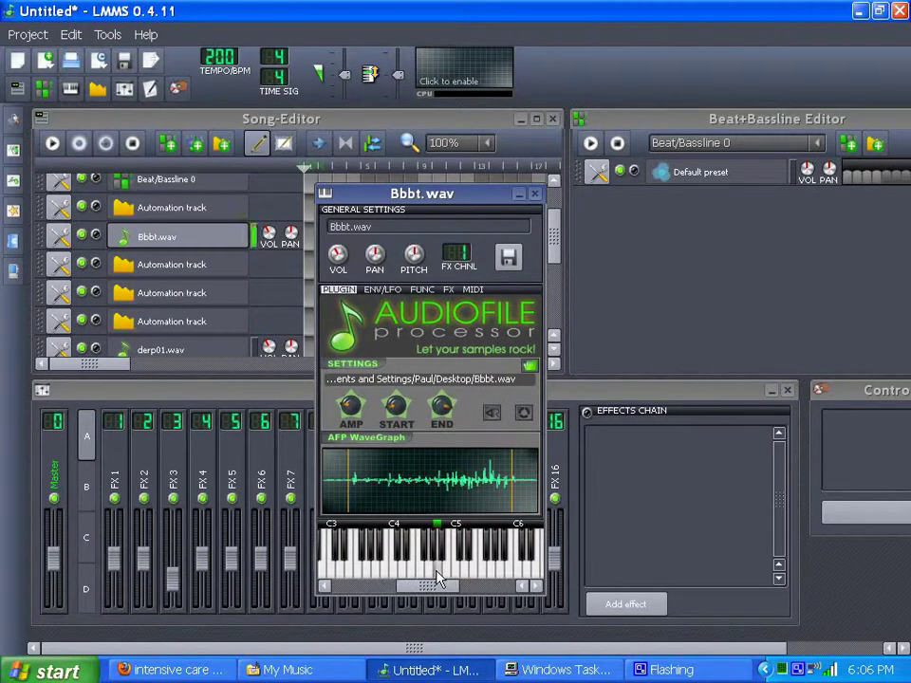
left_click(538, 194)
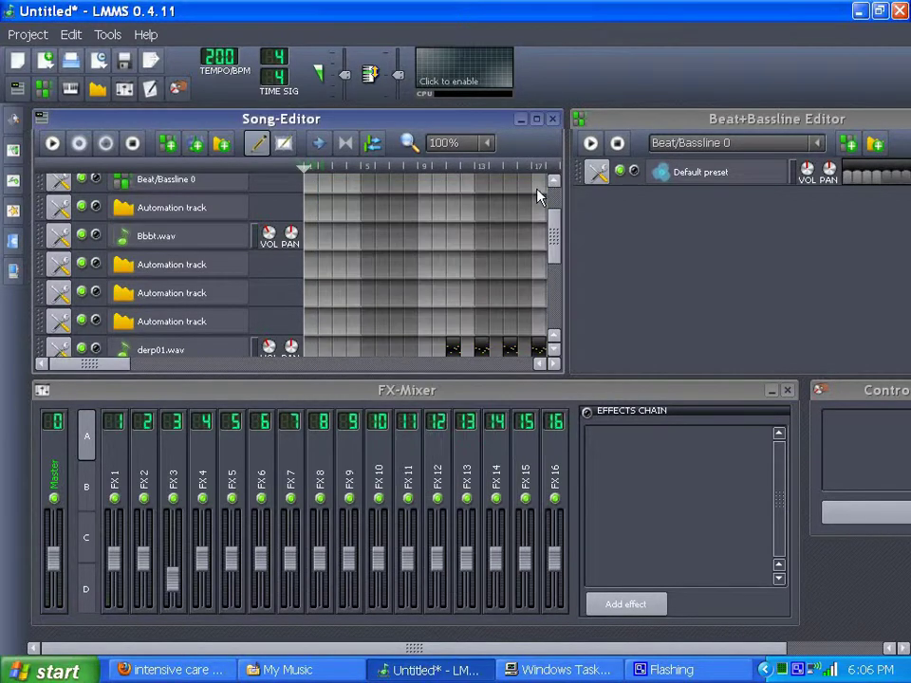
Play the song and lower the derp01.wav track's pitch, moving its settings window clear of the Song-Editor
left_click(52, 144)
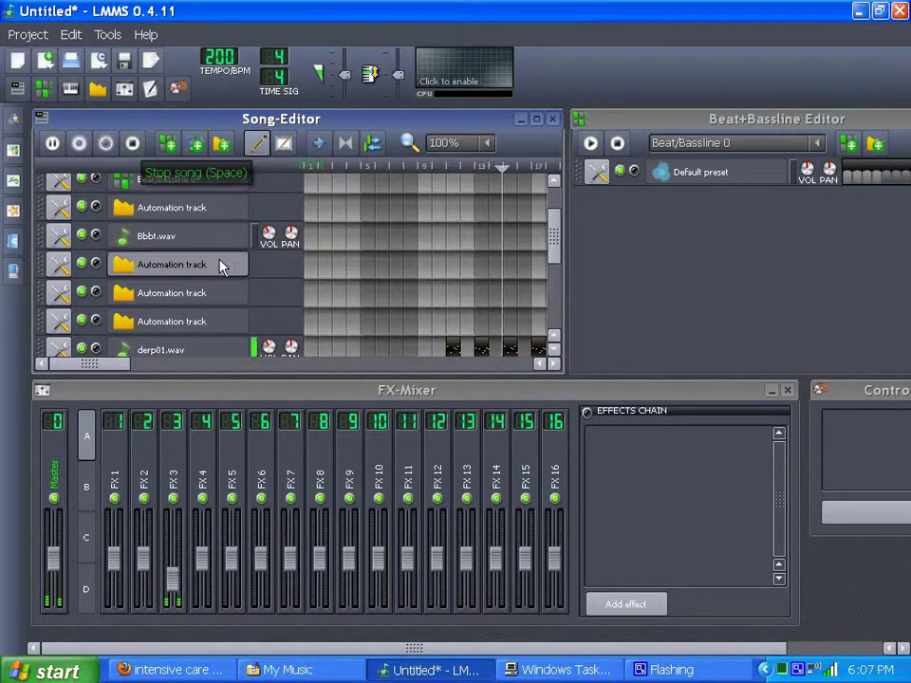
left_click(188, 353)
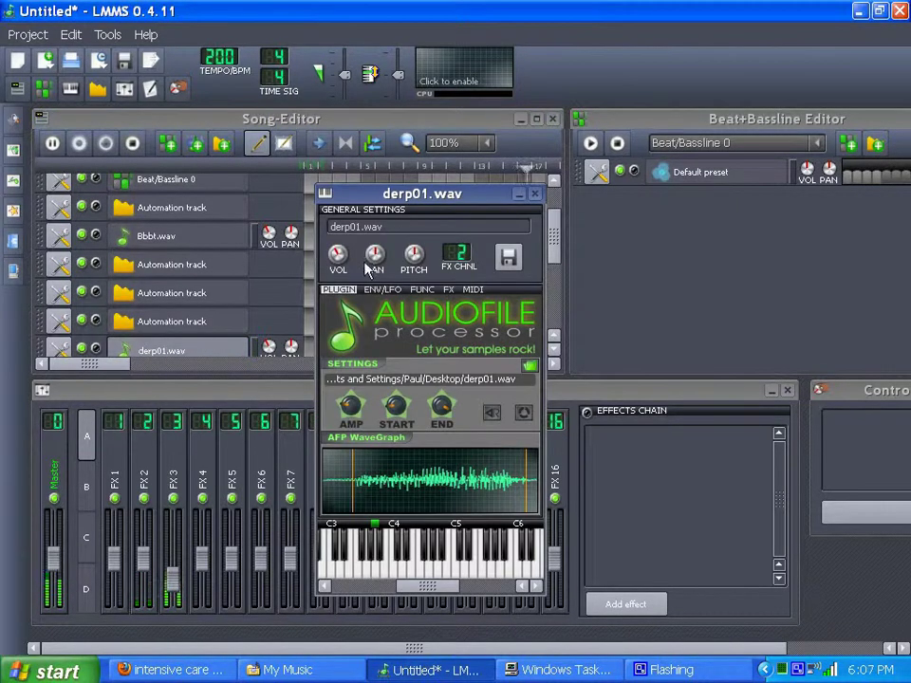
left_click_drag(412, 261, 414, 262)
left_click_drag(427, 195, 634, 200)
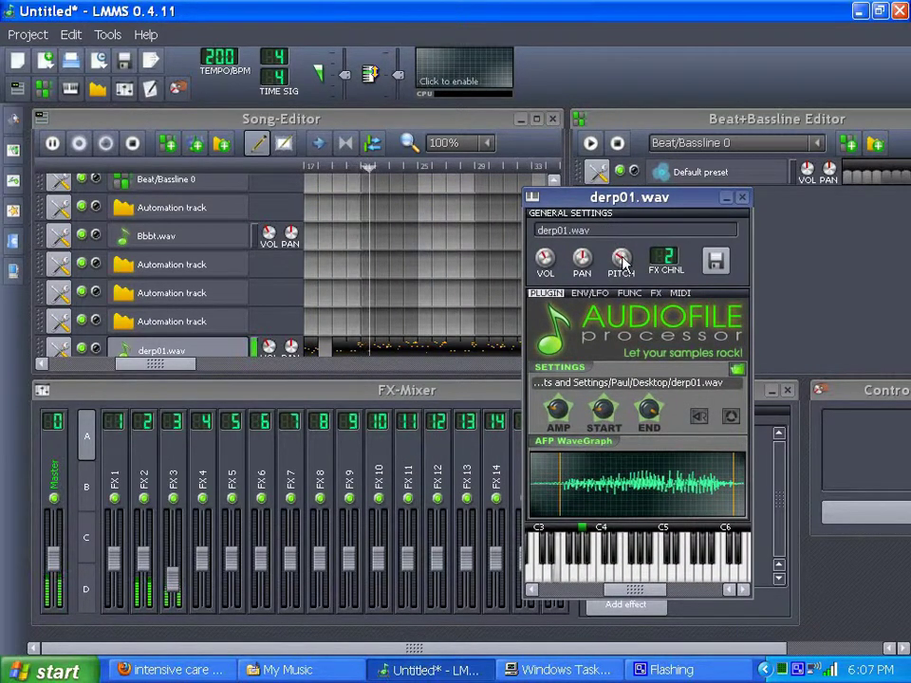
Adjust the attack, release and hold of derp01.wav's volume envelope, close its settings and stop the song
left_click(589, 292)
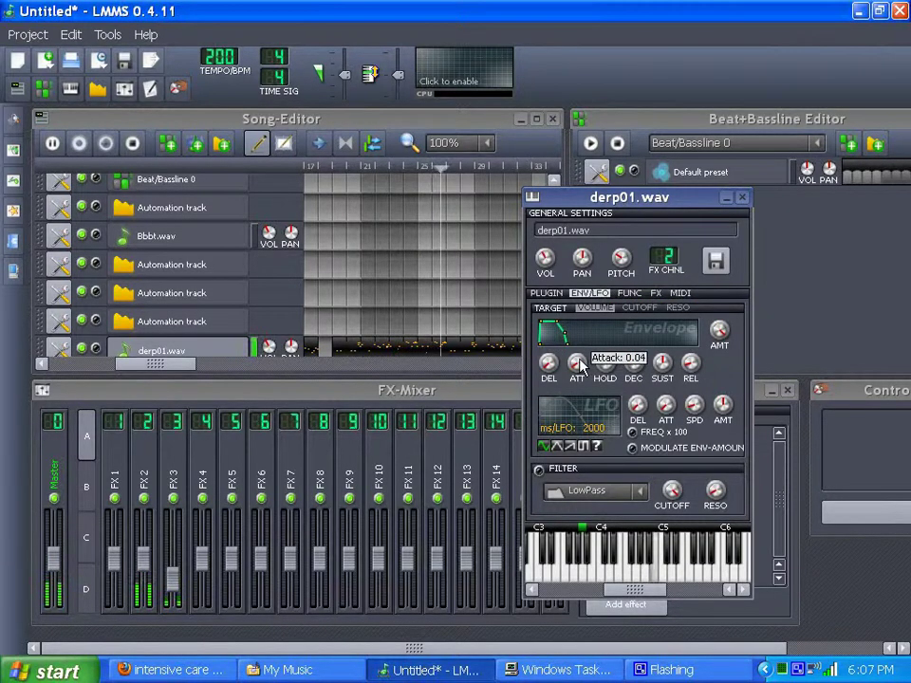
left_click_drag(690, 364, 692, 379)
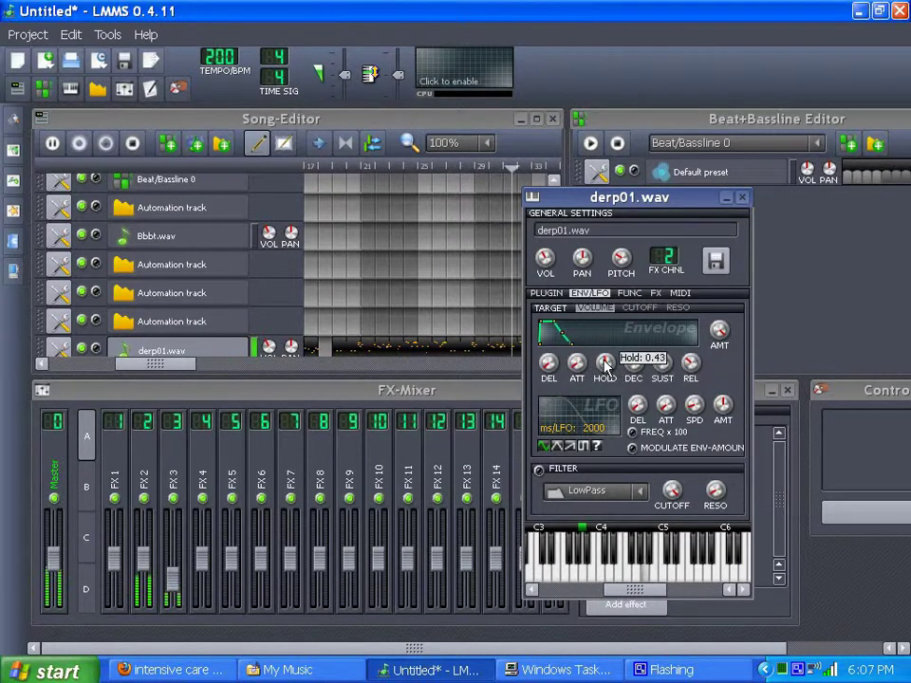
left_click(742, 198)
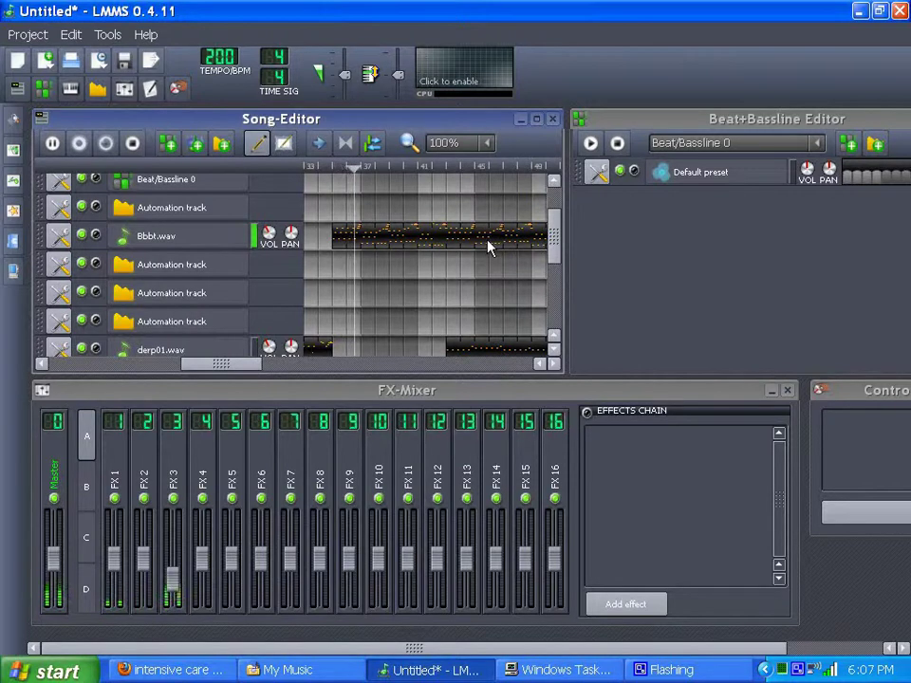
left_click(132, 143)
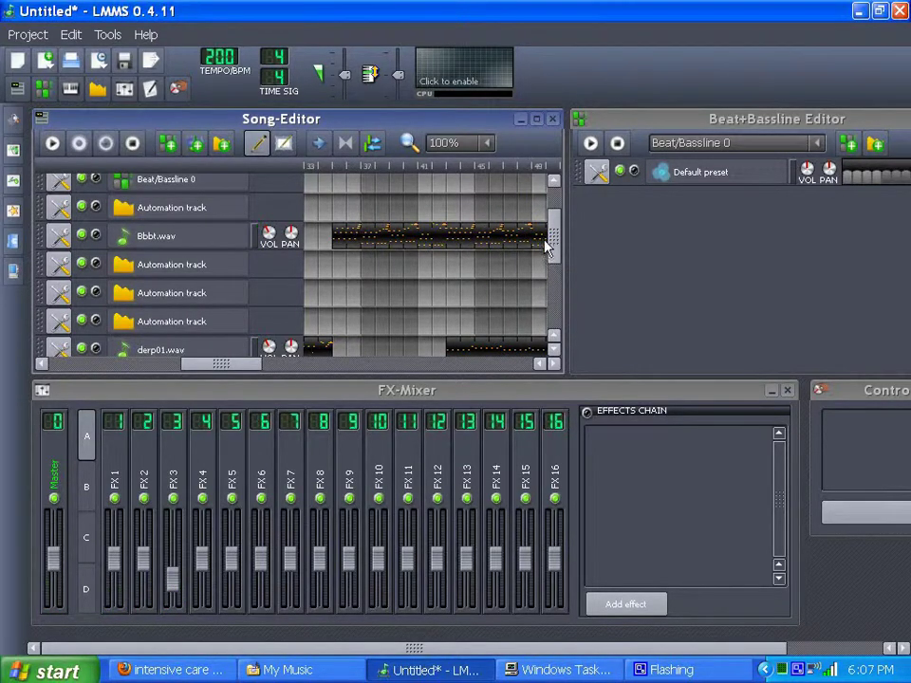
Lower the Bbbt.wav sample's base note to near C3, close its settings, and play and stop the song to hear it
left_click_drag(546, 244, 547, 302)
left_click_drag(547, 294, 557, 219)
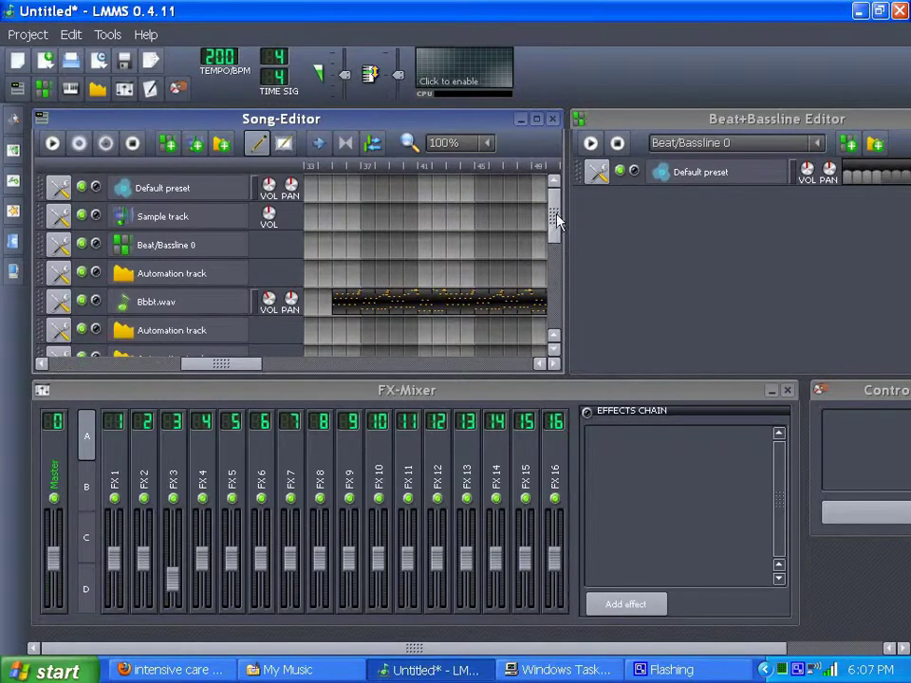
left_click(189, 303)
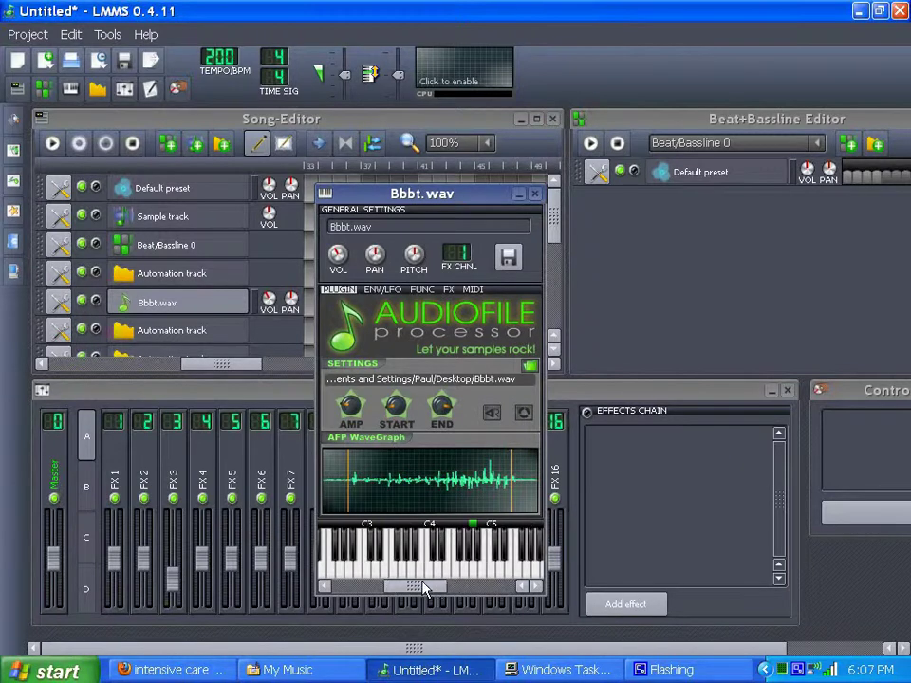
left_click_drag(428, 587, 403, 588)
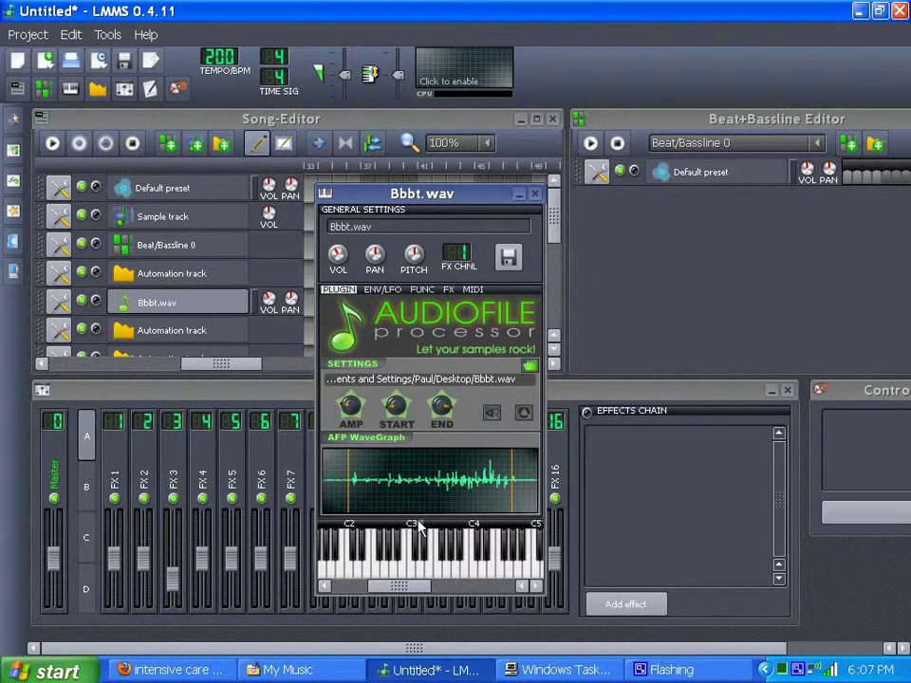
left_click(534, 194)
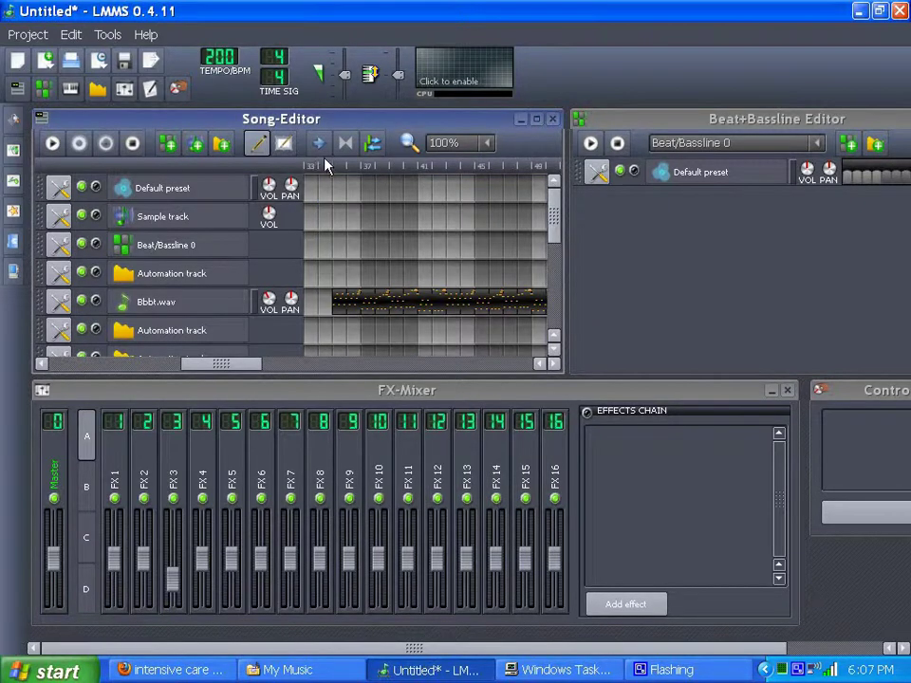
left_click(52, 145)
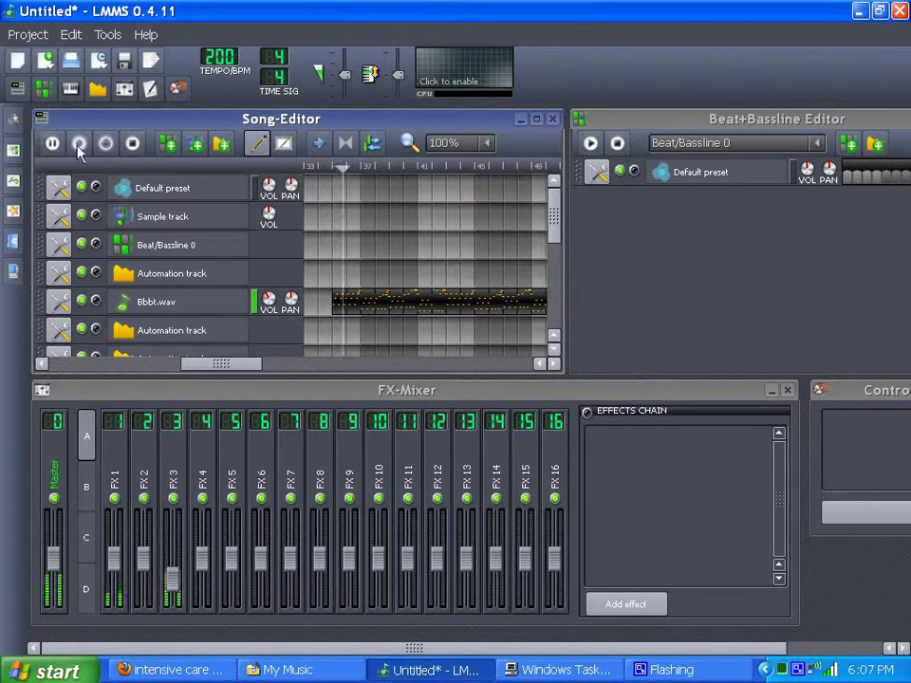
left_click(139, 146)
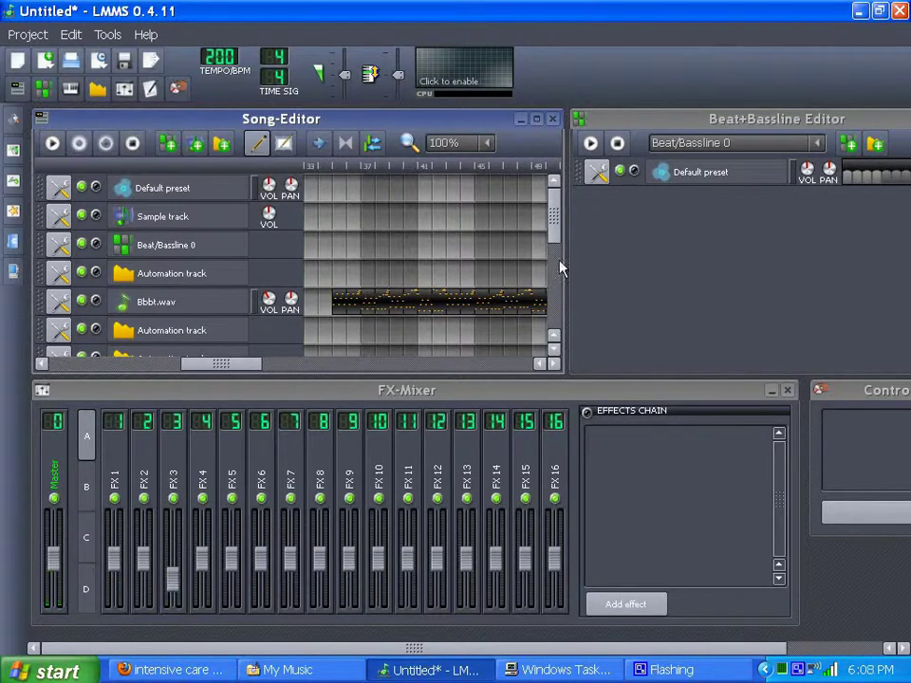
Lower the Burp.wav sample's base note to A1 and close its settings
left_click_drag(556, 232, 556, 293)
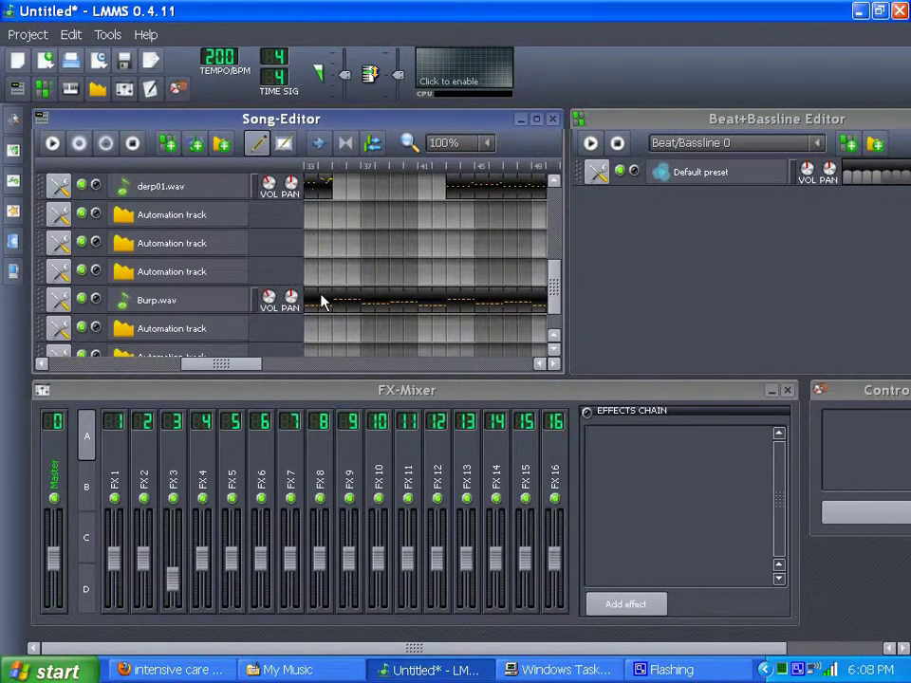
left_click(194, 302)
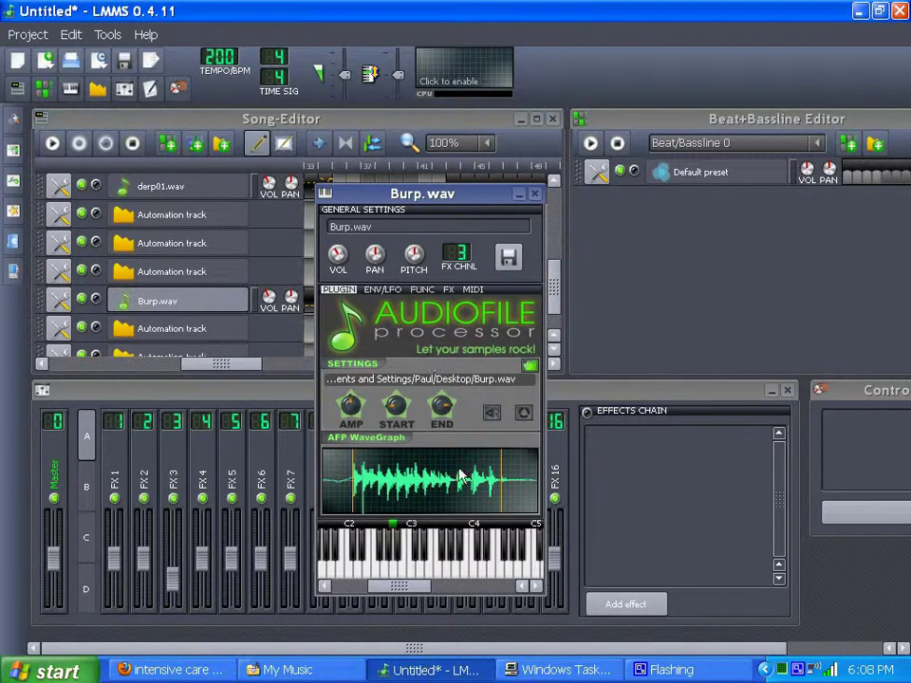
left_click_drag(415, 592, 392, 589)
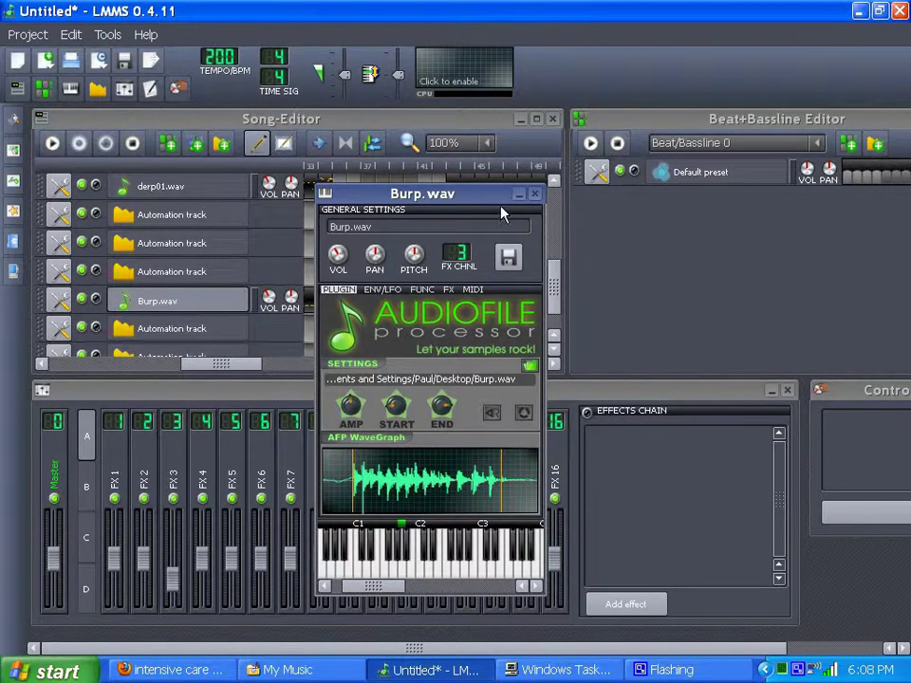
left_click(535, 194)
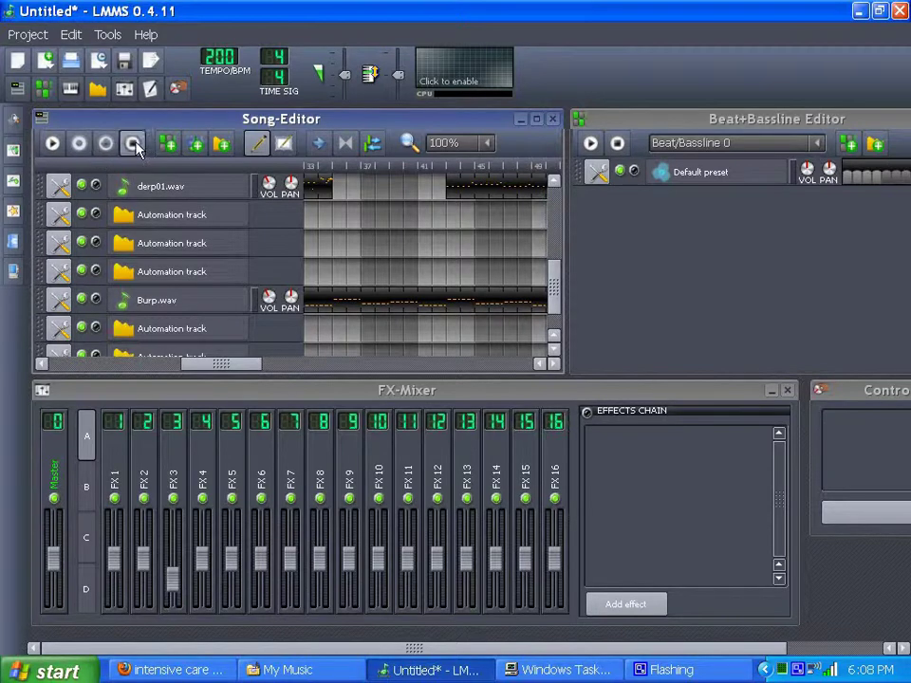
Play the song, lower the FX 1, FX 2 and FX 3 mixer volumes slightly to balance the tracks, and stop playback
left_click(53, 144)
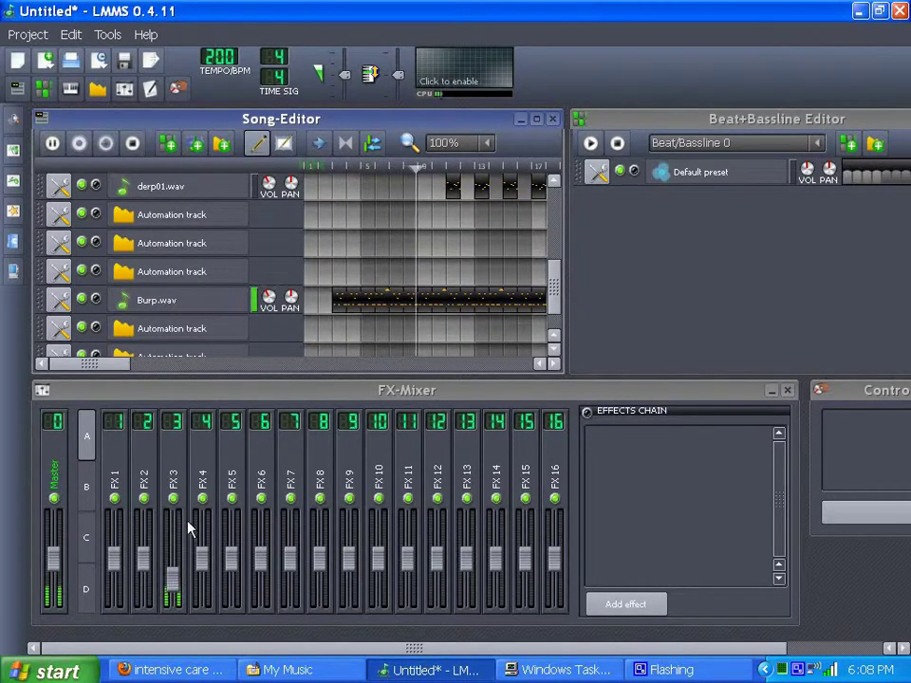
mouse_move(143, 557)
left_mouse_down()
mouse_move(143, 569)
mouse_move(112, 580)
mouse_move(140, 569)
left_mouse_up()
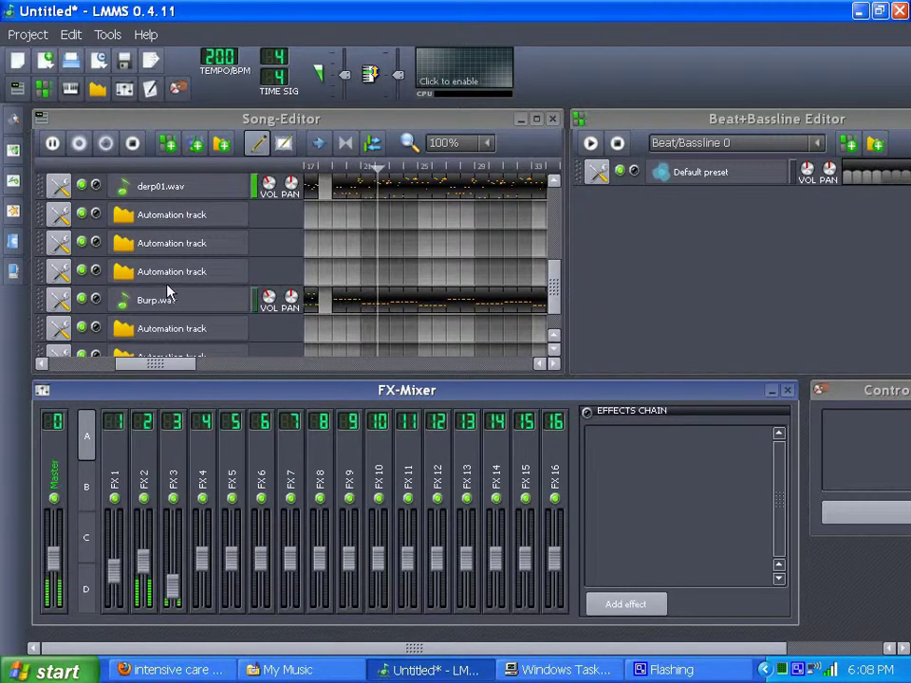
left_click(133, 143)
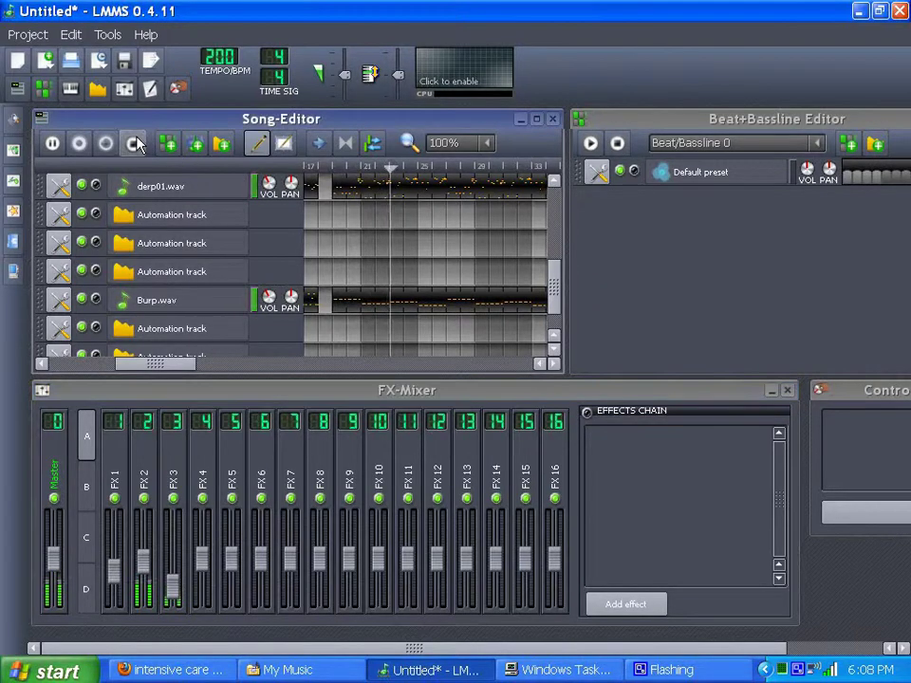
Add the Feedback Delay Line (Maximum Delay 0.1s) effect to FX 2, close its controls, and preview the Burp.wav and derp01.wav tracks
left_click(144, 488)
left_click(625, 604)
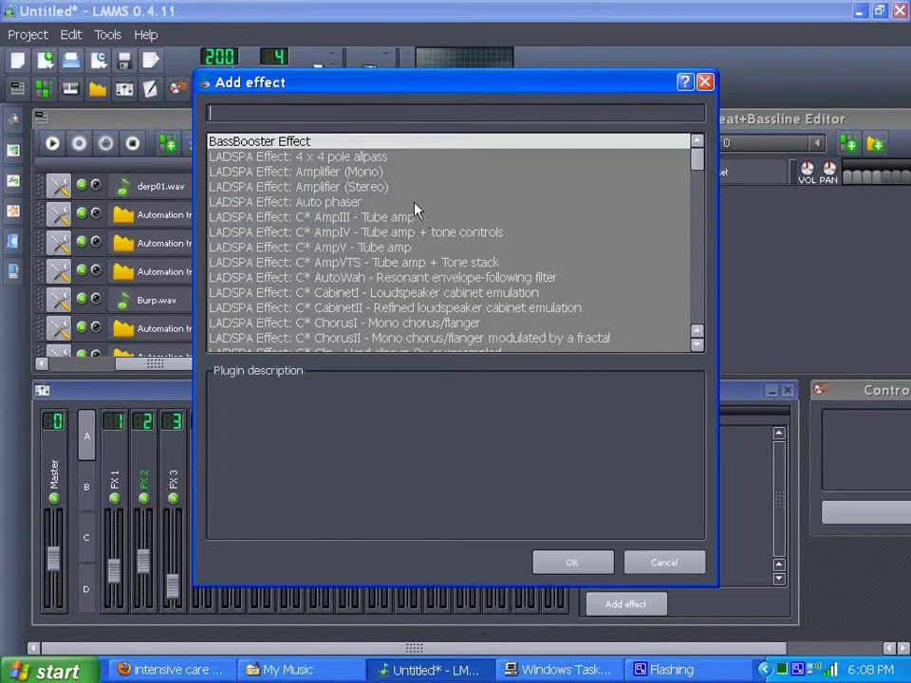
left_click_drag(703, 166, 705, 245)
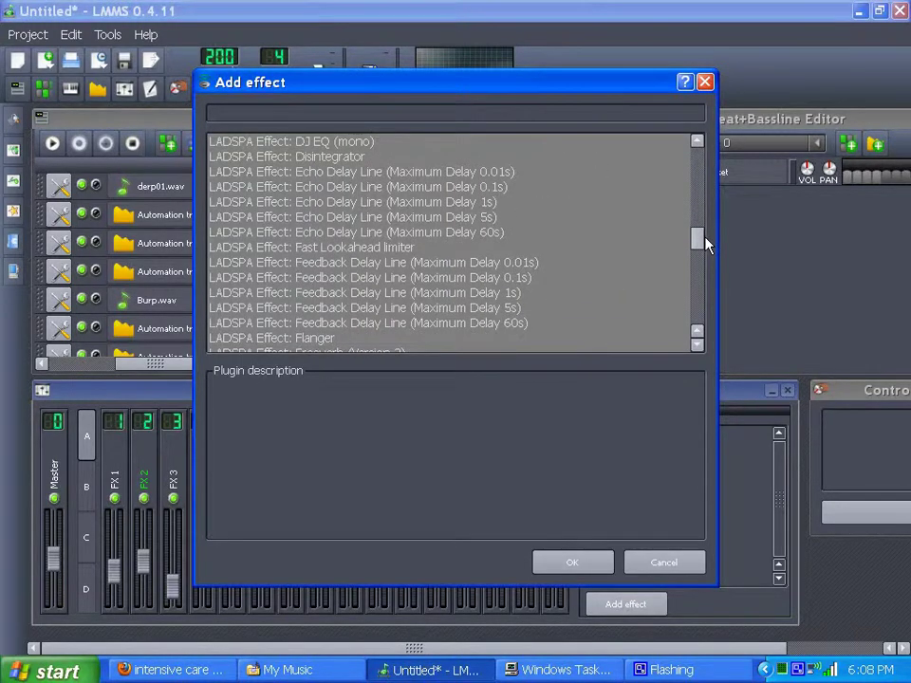
left_click(418, 278)
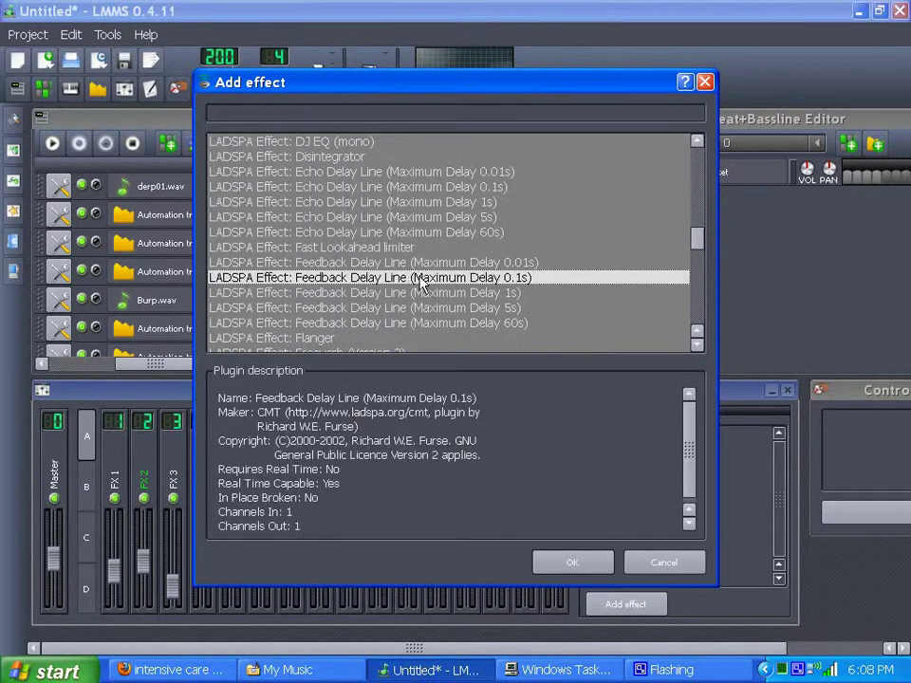
left_click(566, 563)
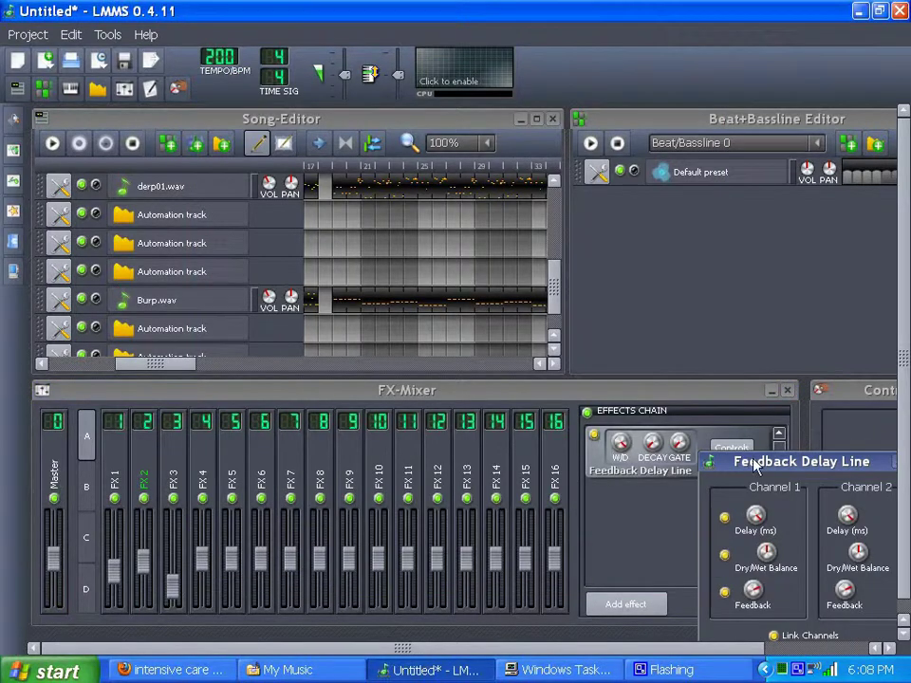
left_click_drag(756, 465, 554, 432)
left_click(551, 485)
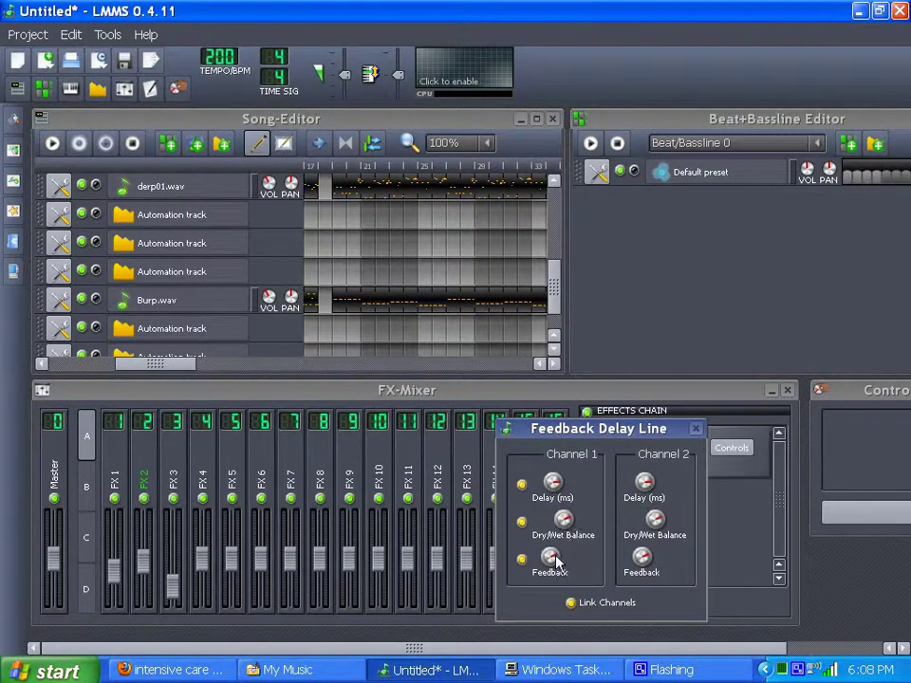
left_click(693, 431)
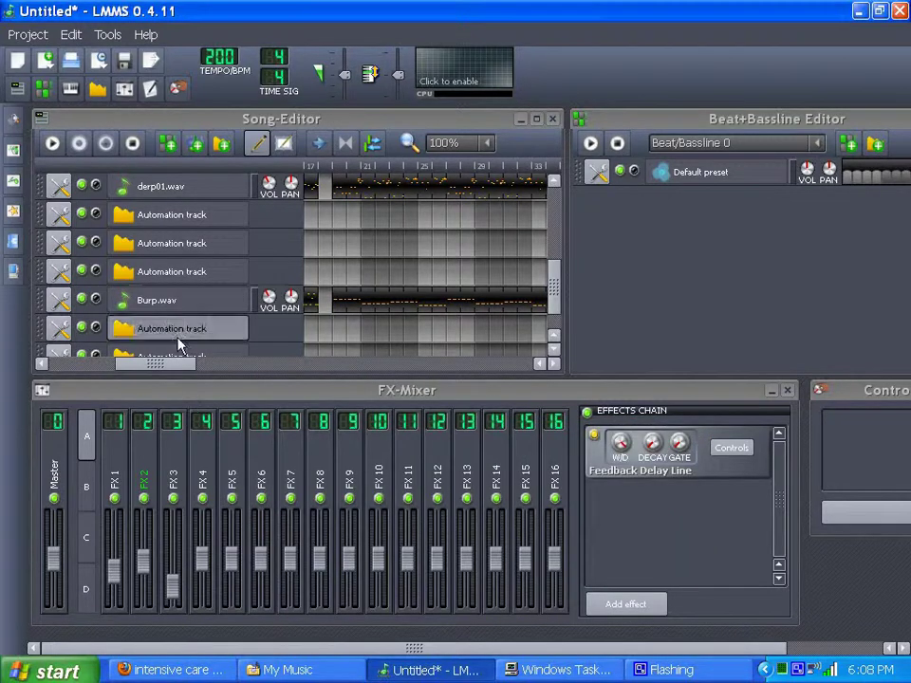
left_click(253, 300)
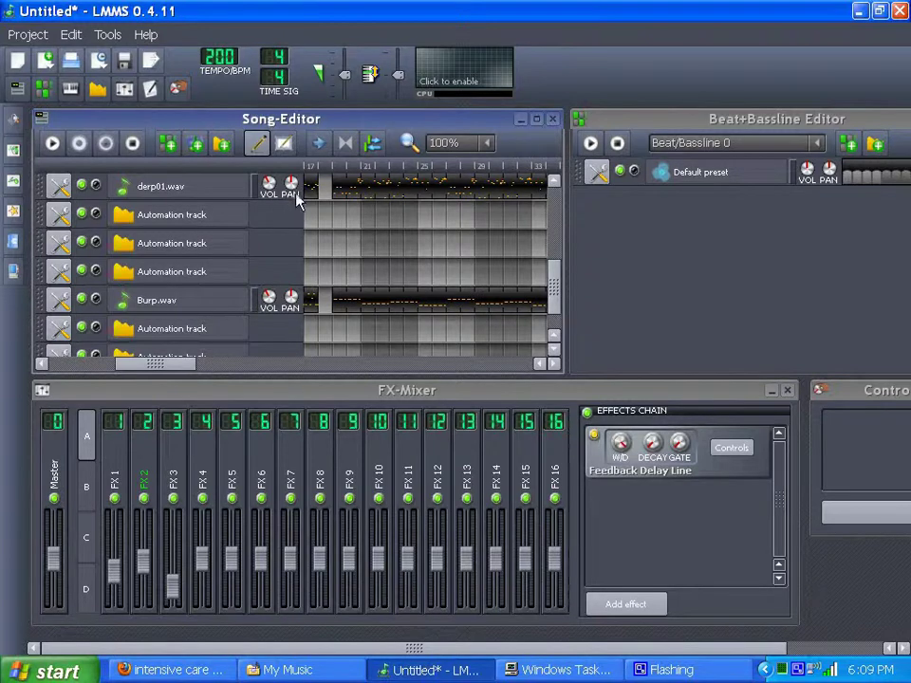
left_click(253, 184)
Add the C* ChorusI mono chorus/flanger effect to FX 3 and close its controls
left_click(175, 489)
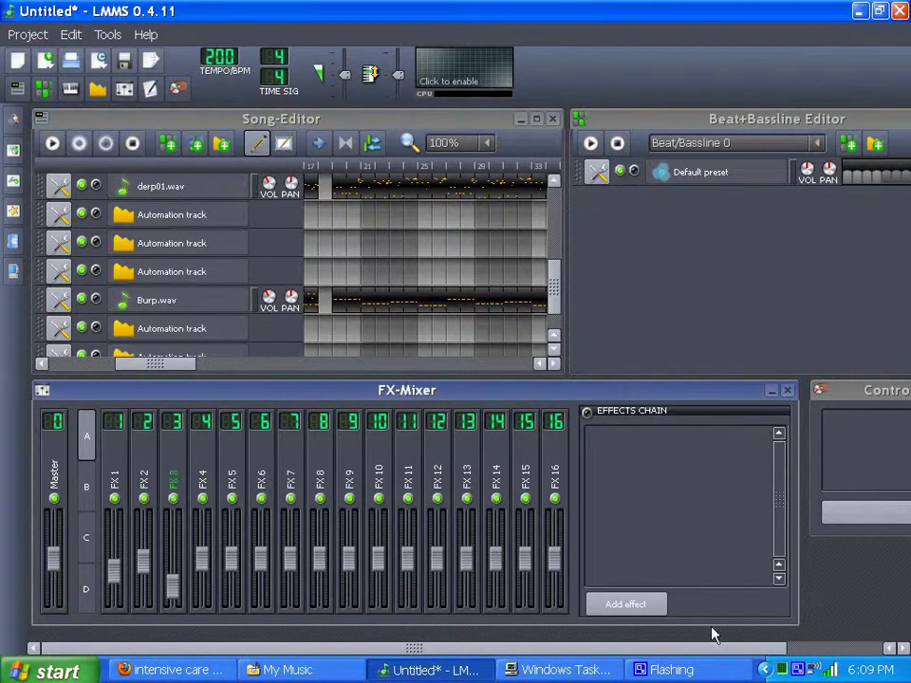
left_click(630, 605)
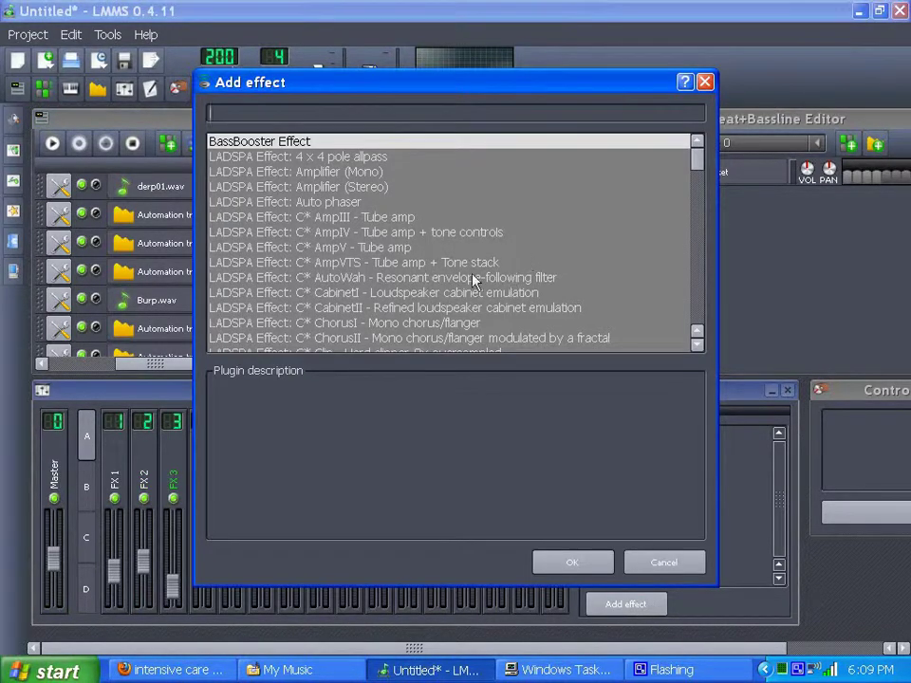
left_click(358, 323)
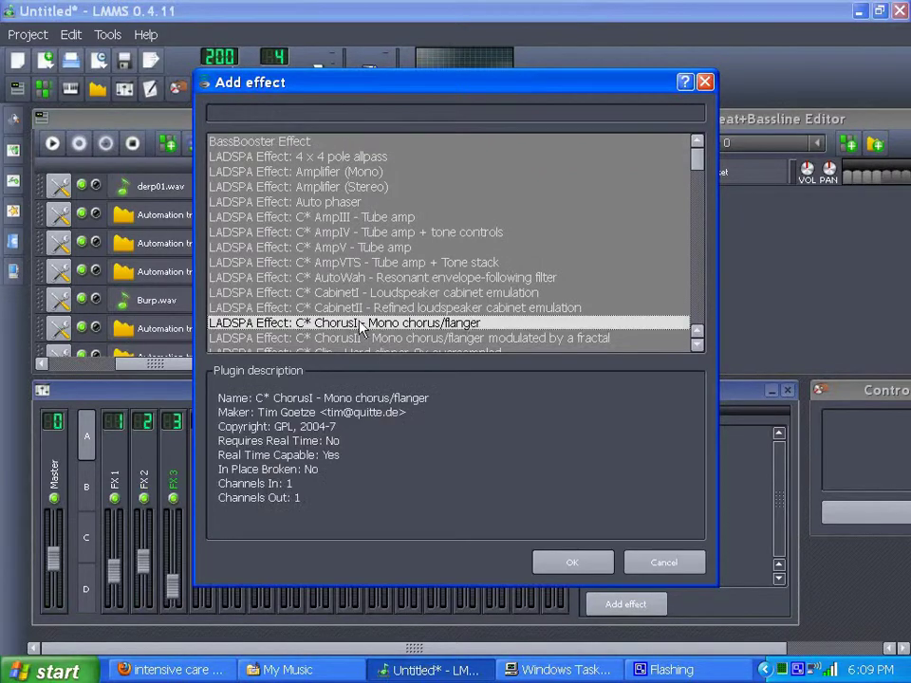
left_click(576, 564)
left_click_drag(700, 475, 722, 457)
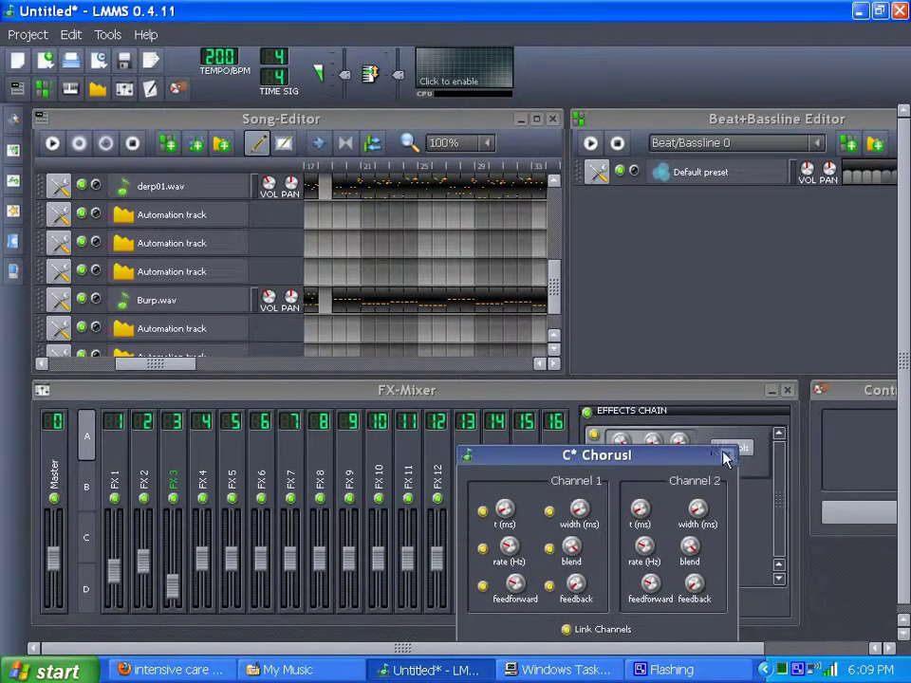
left_click(722, 457)
Add the C* PhaserI mono phaser effect to FX 1, preview the Bbbt.wav track, and close the effect's controls
left_click(120, 479)
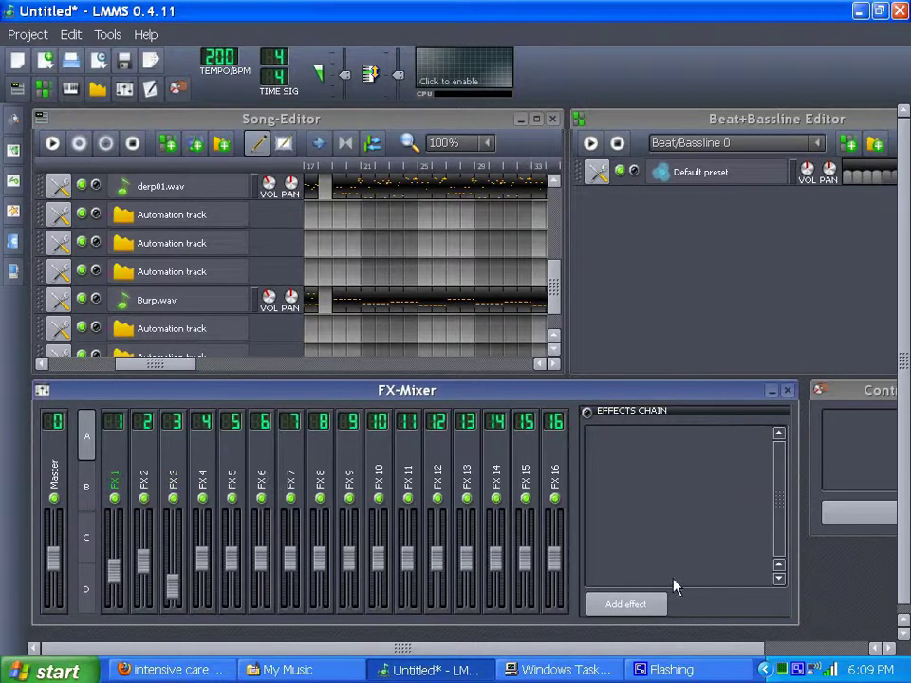
left_click(632, 604)
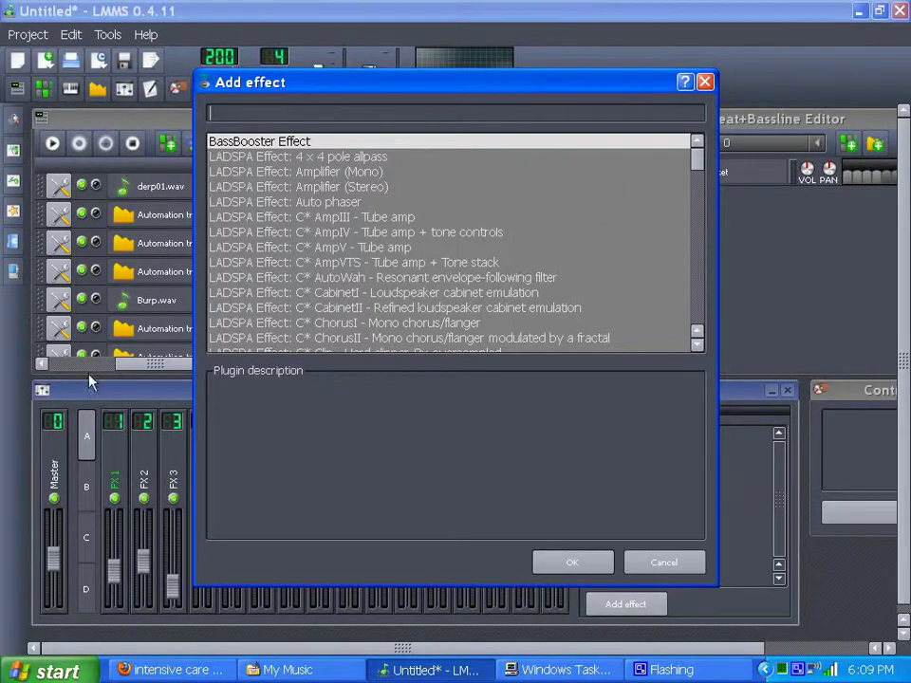
mouse_move(693, 166)
left_mouse_down()
mouse_move(700, 262)
mouse_move(690, 159)
mouse_move(696, 178)
left_mouse_up()
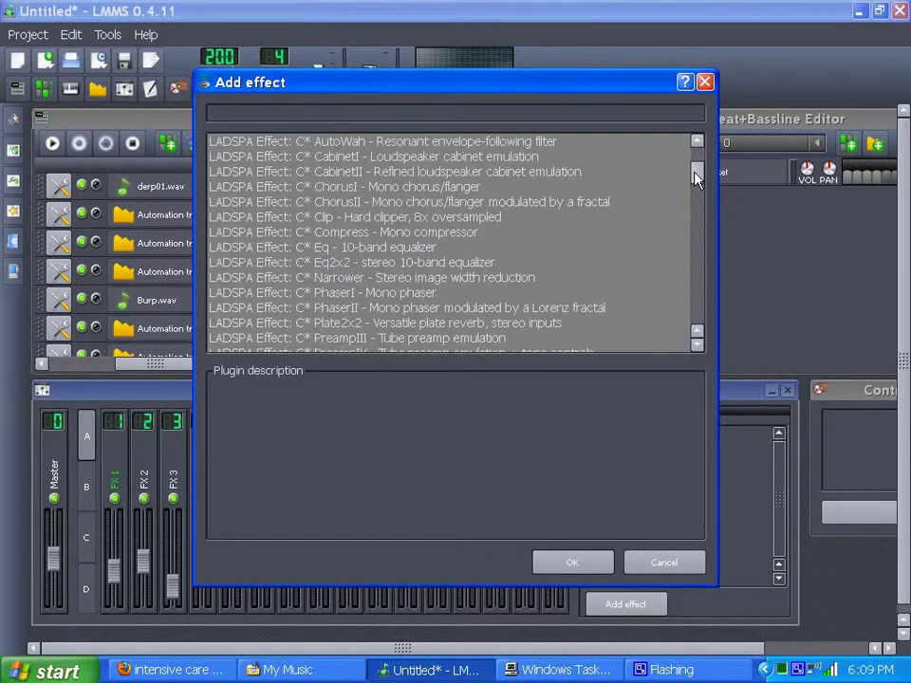
left_click(398, 295)
left_click(572, 564)
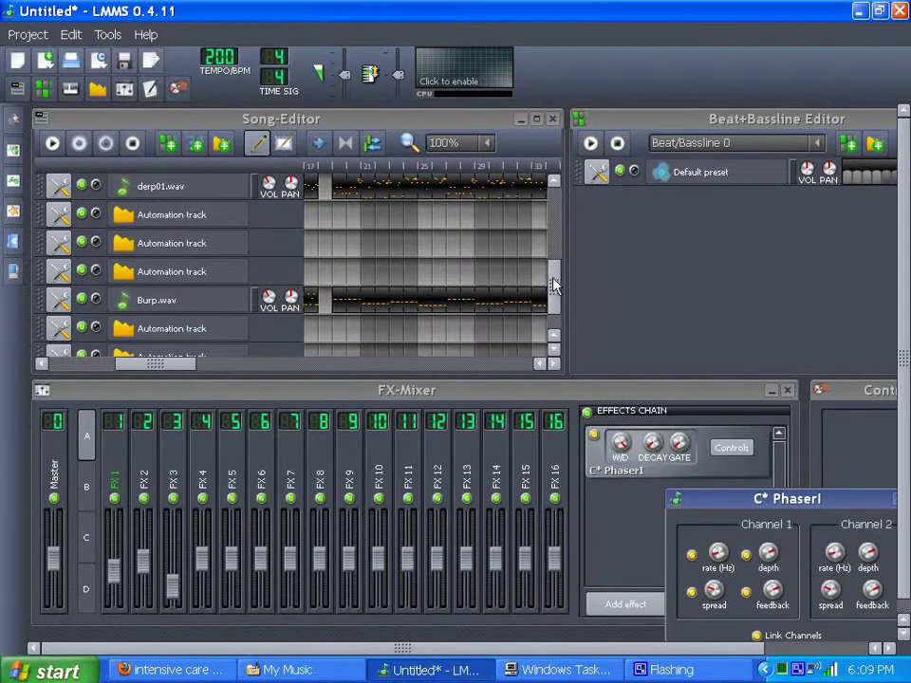
left_click_drag(554, 285, 555, 230)
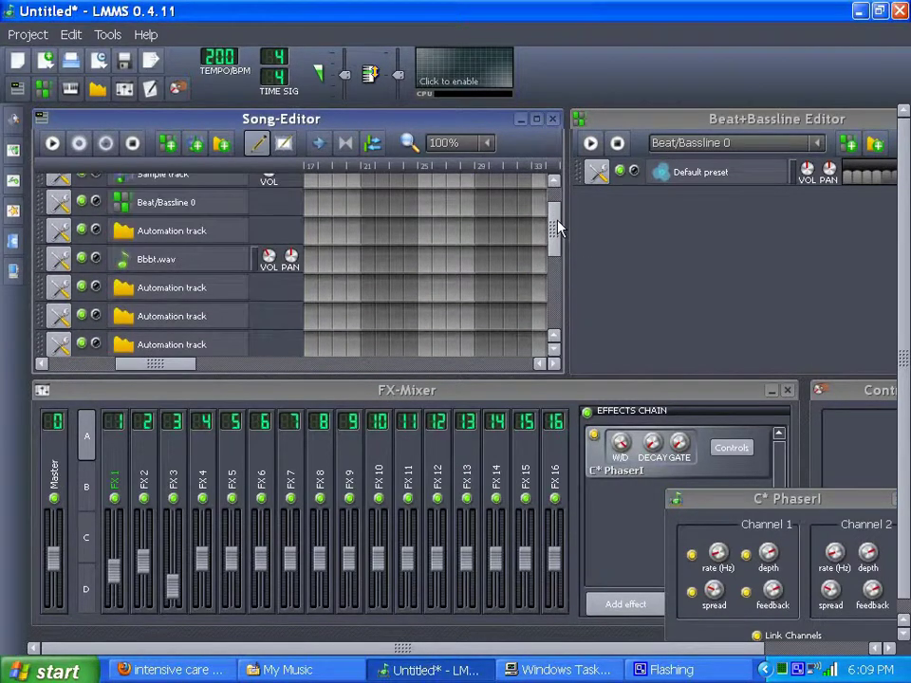
left_click(254, 264)
left_click_drag(822, 510, 640, 481)
left_click(755, 476)
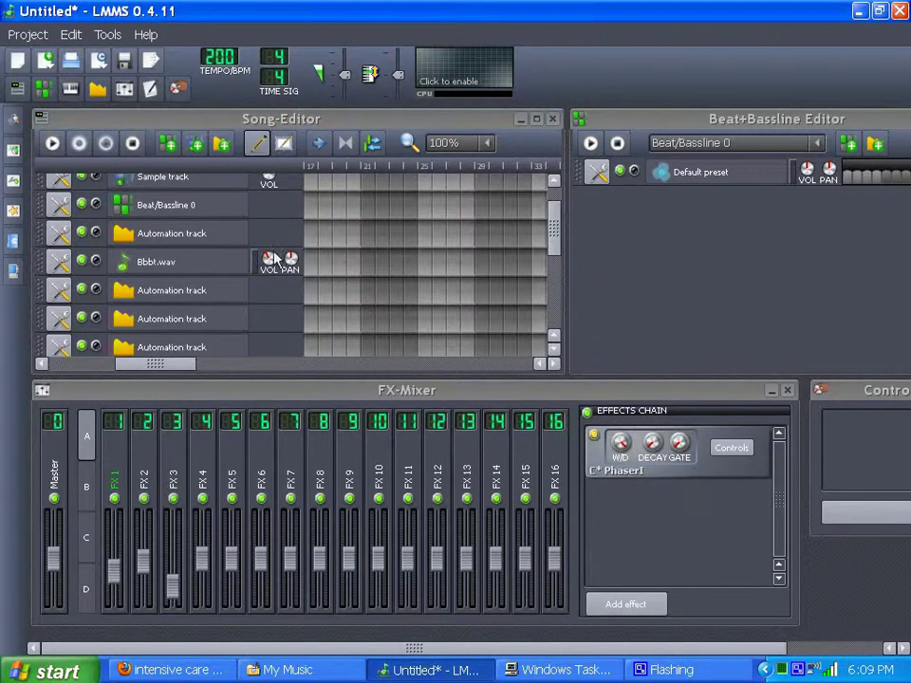
Play the song and unlink the two channels of the C* ChorusI effect on FX 3
left_click(55, 144)
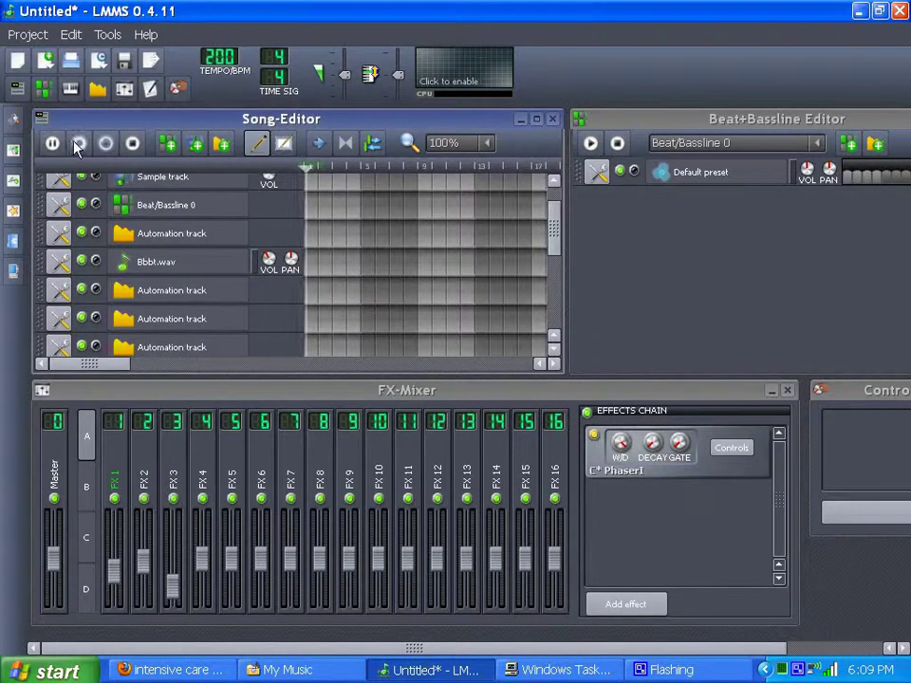
left_click_drag(556, 235, 553, 322)
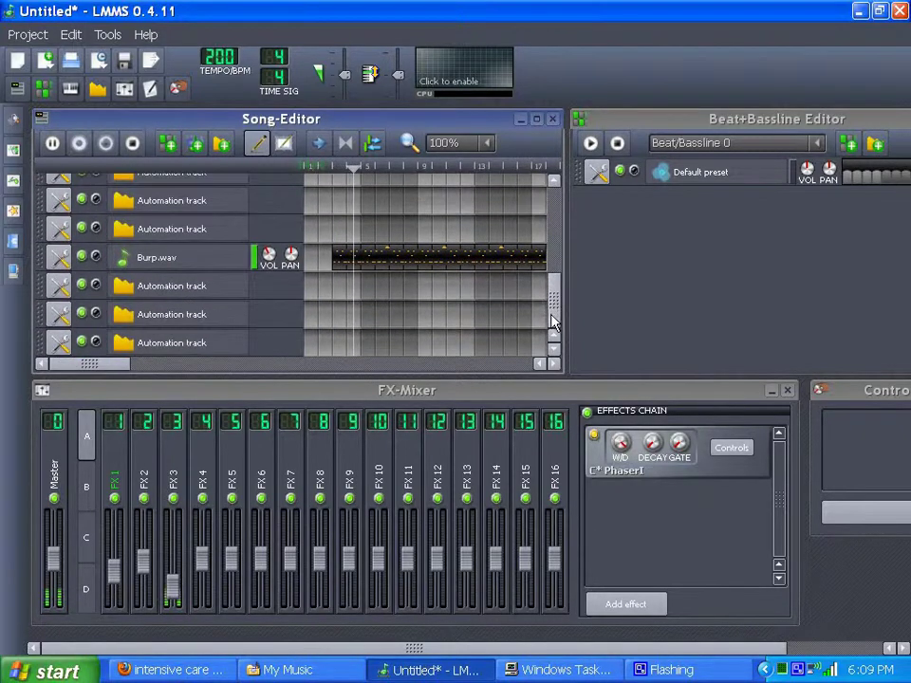
left_click(173, 480)
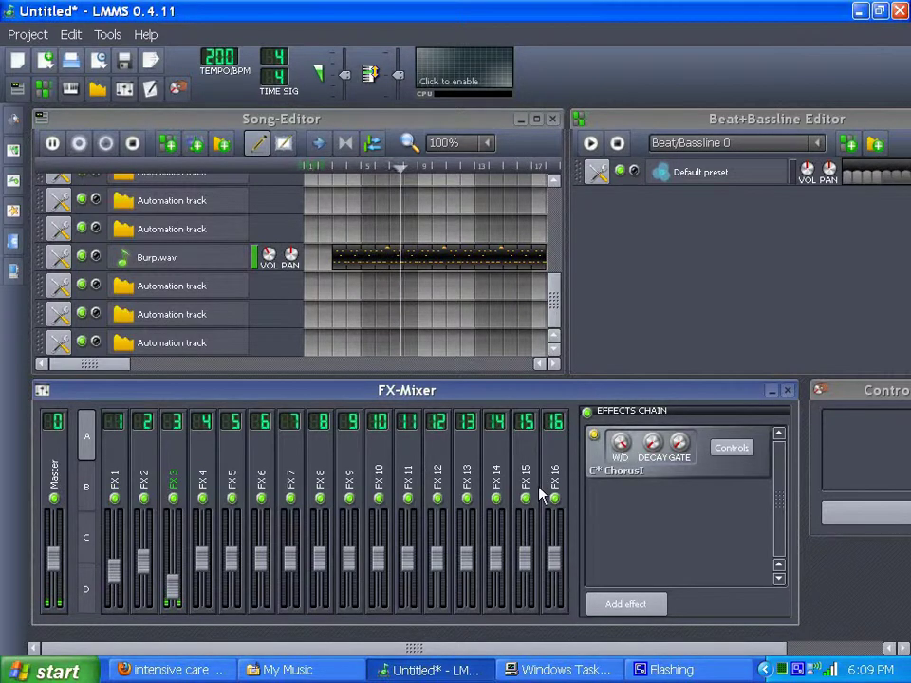
left_click(732, 451)
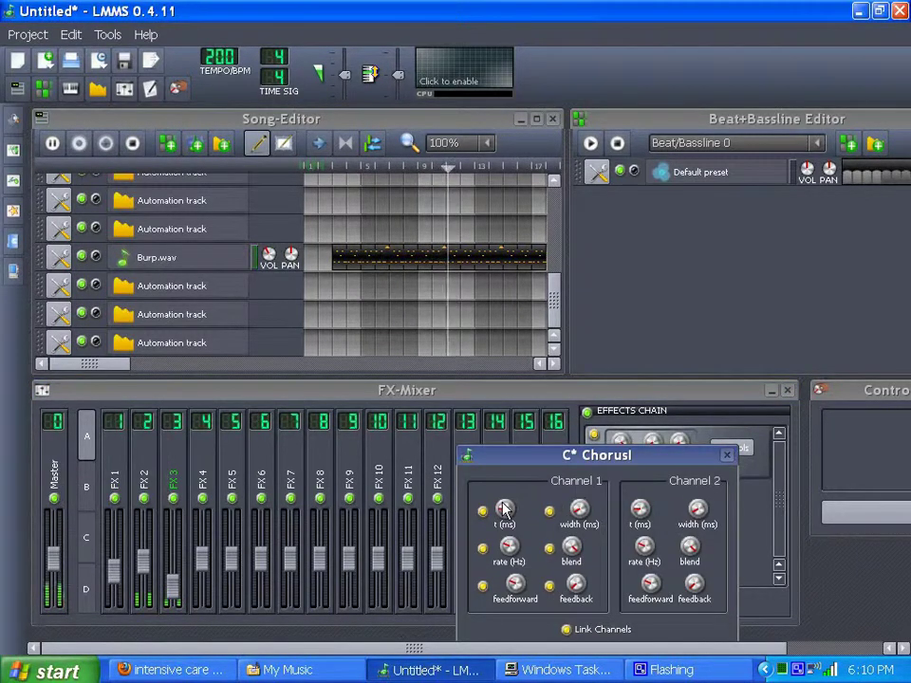
left_click(566, 629)
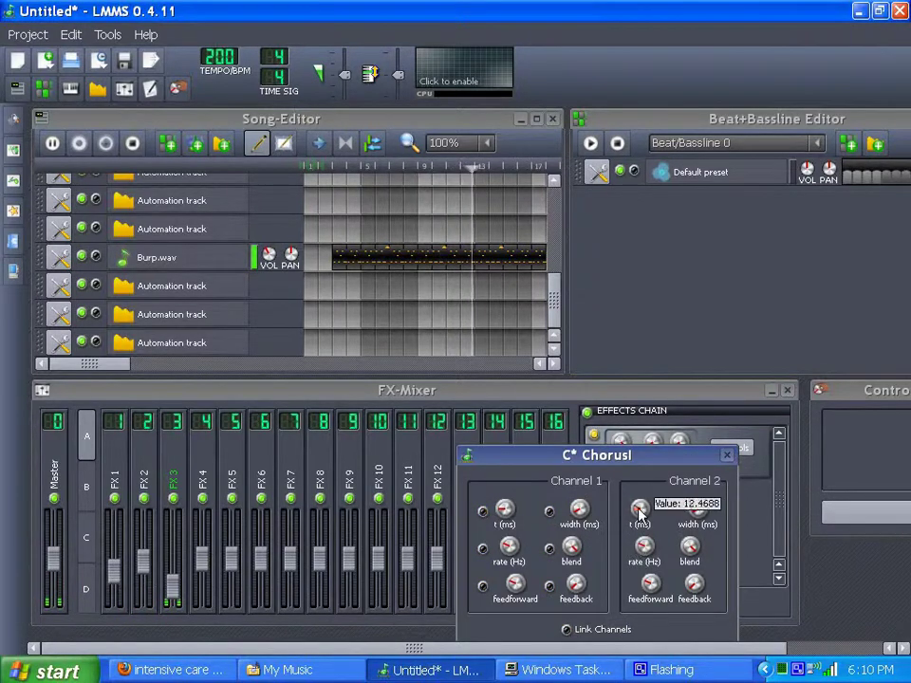
Lower the wet/dry level of FX 2's Feedback Delay Line and slightly raise the FX 2 and FX 3 mixer volumes
left_click(144, 488)
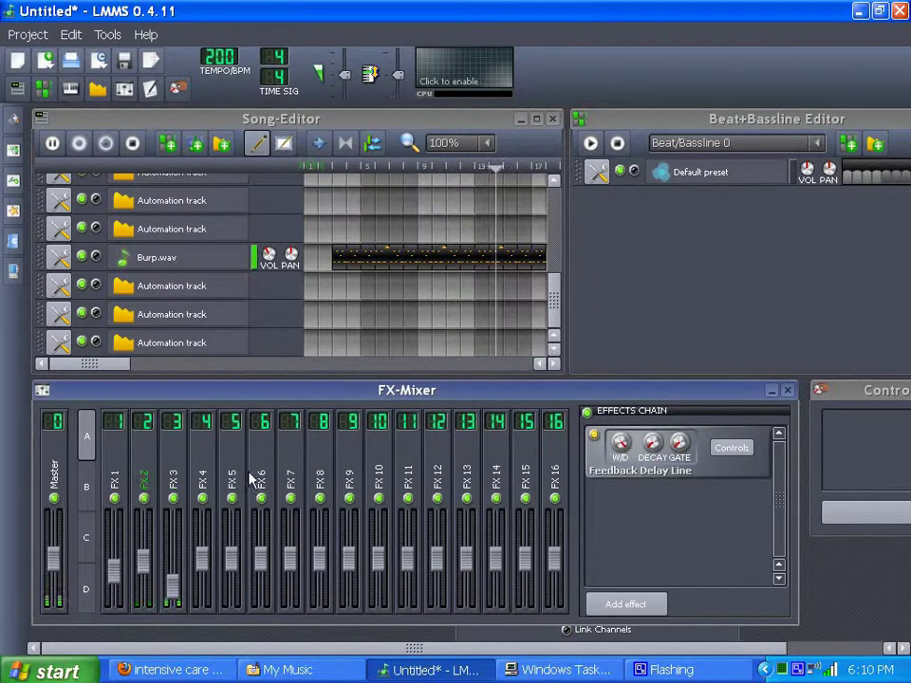
left_click_drag(619, 443, 618, 446)
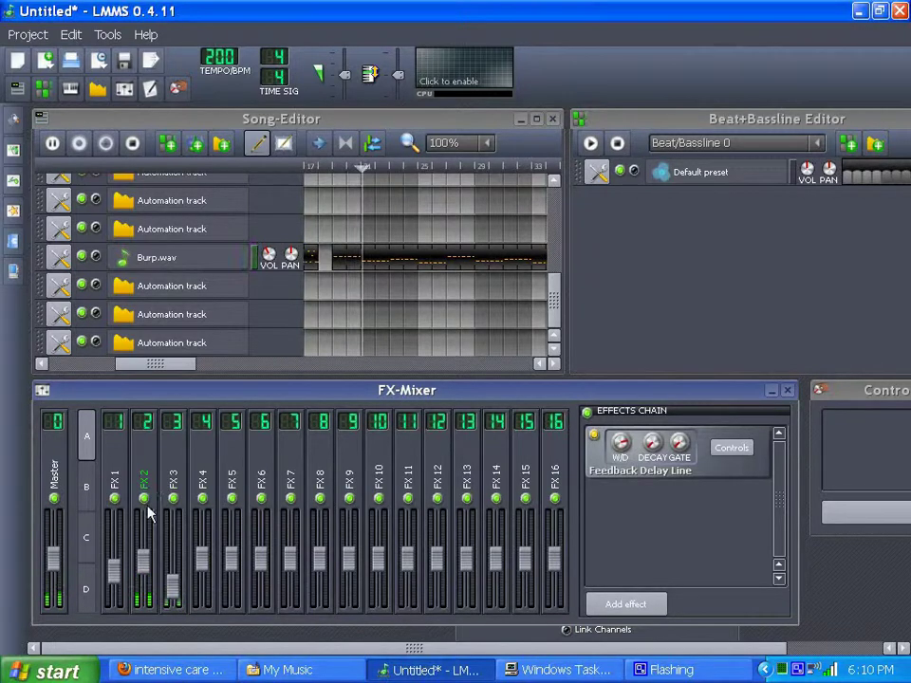
left_click_drag(145, 558, 143, 540)
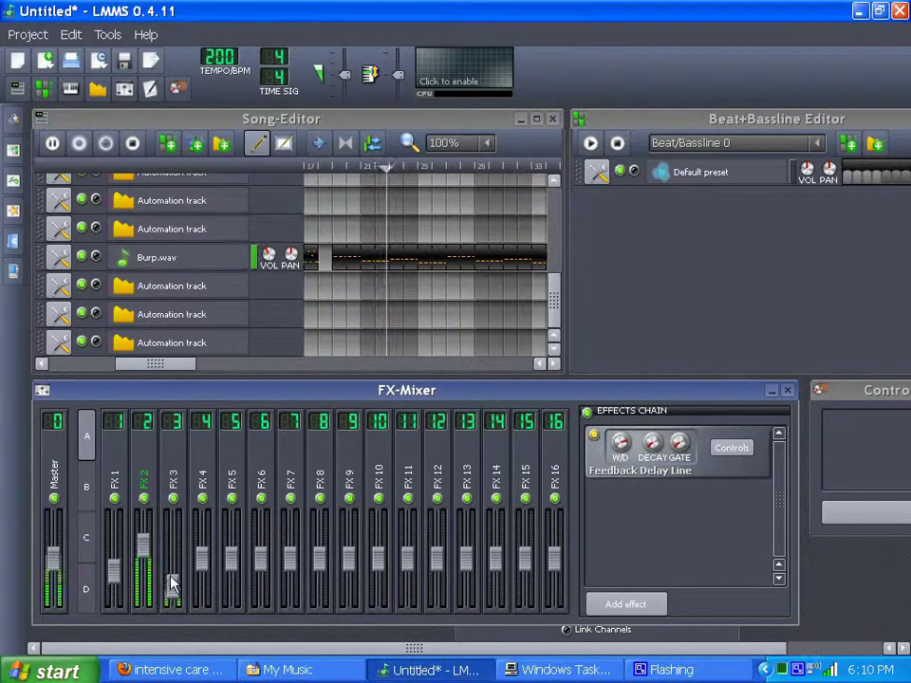
left_click_drag(173, 584, 171, 592)
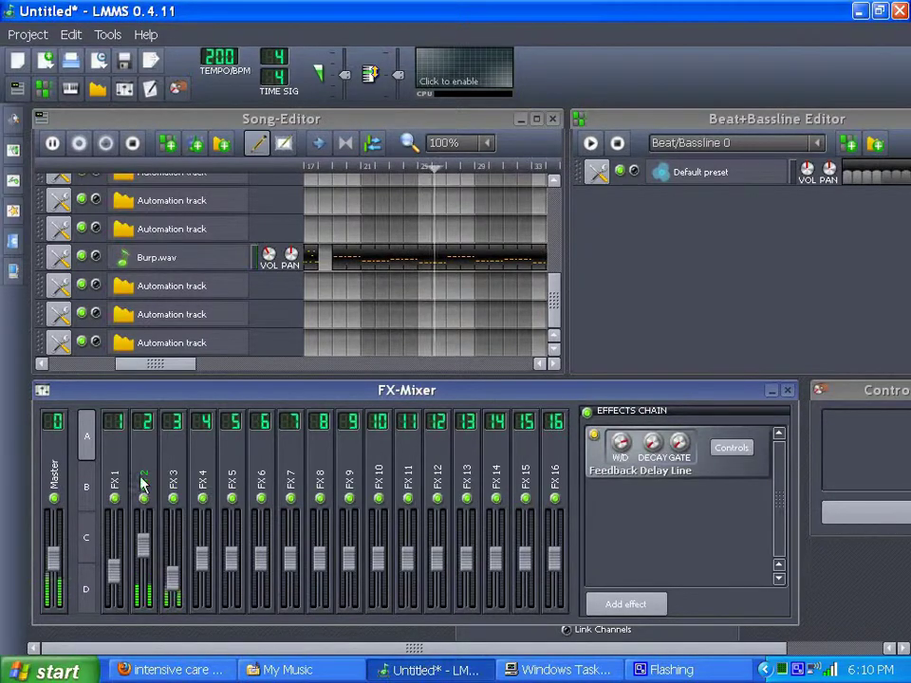
Find the StereoEnhancer Effect by searching for "ste" and add it to the FX 2 effects chain
left_click(626, 604)
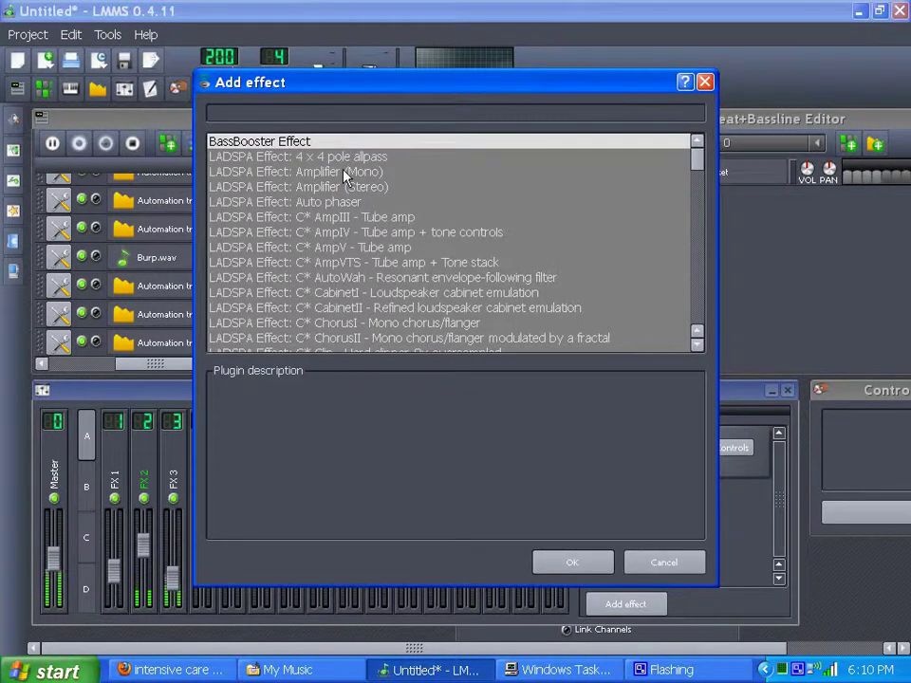
type("ste")
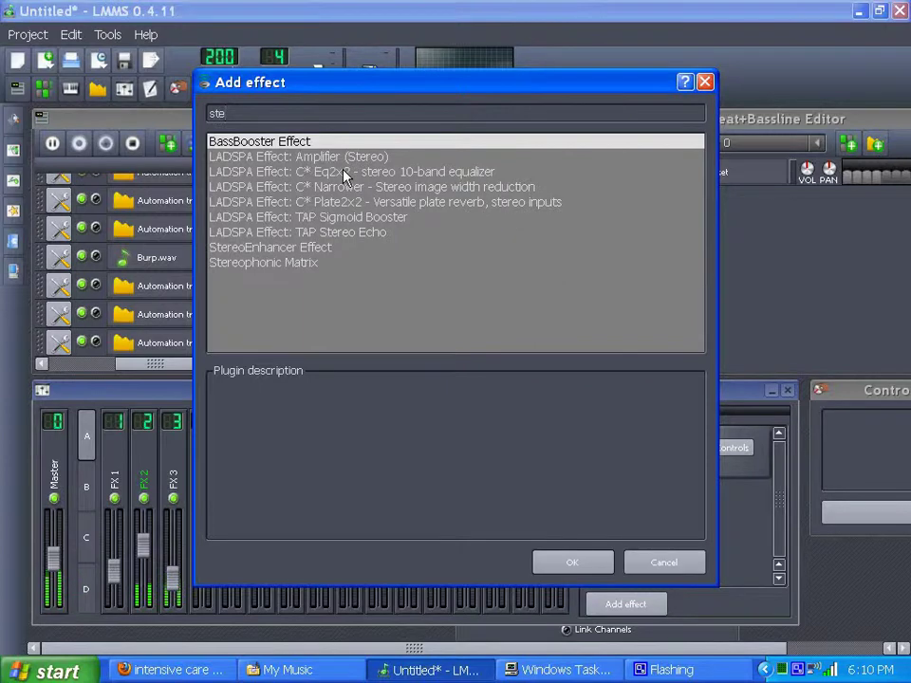
left_click(239, 247)
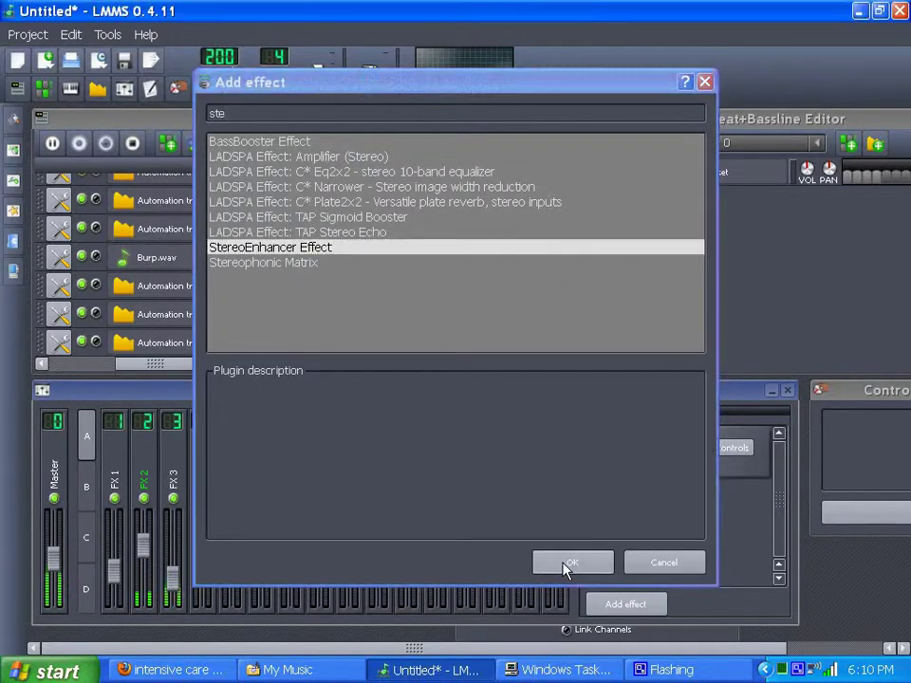
left_click(570, 564)
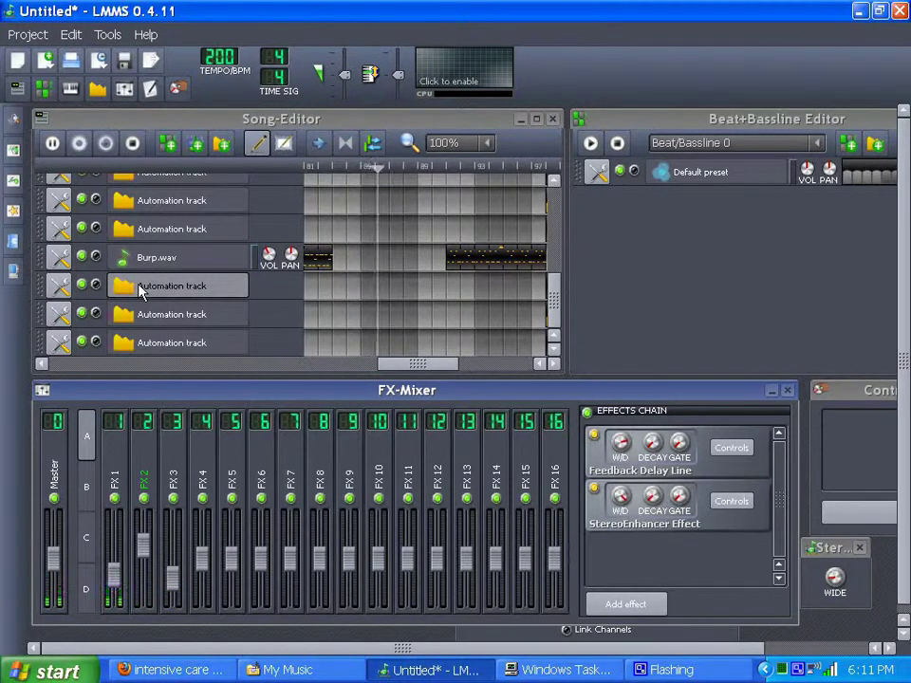
Fine-tune the FX 1 mixer volume while the song plays, and stop playback
scroll(115, 571, "up", 2)
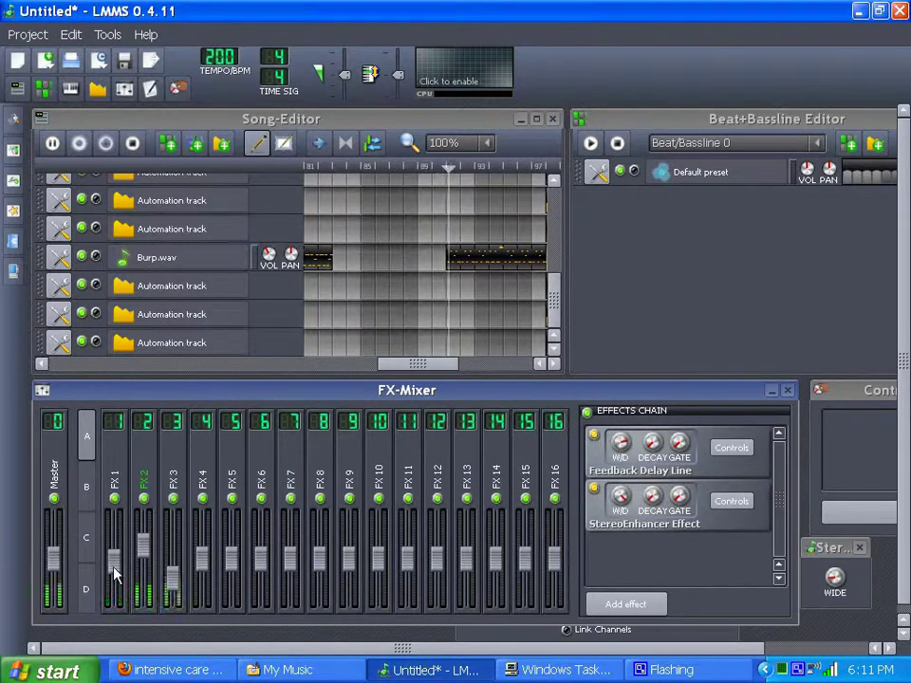
left_click_drag(115, 575, 116, 589)
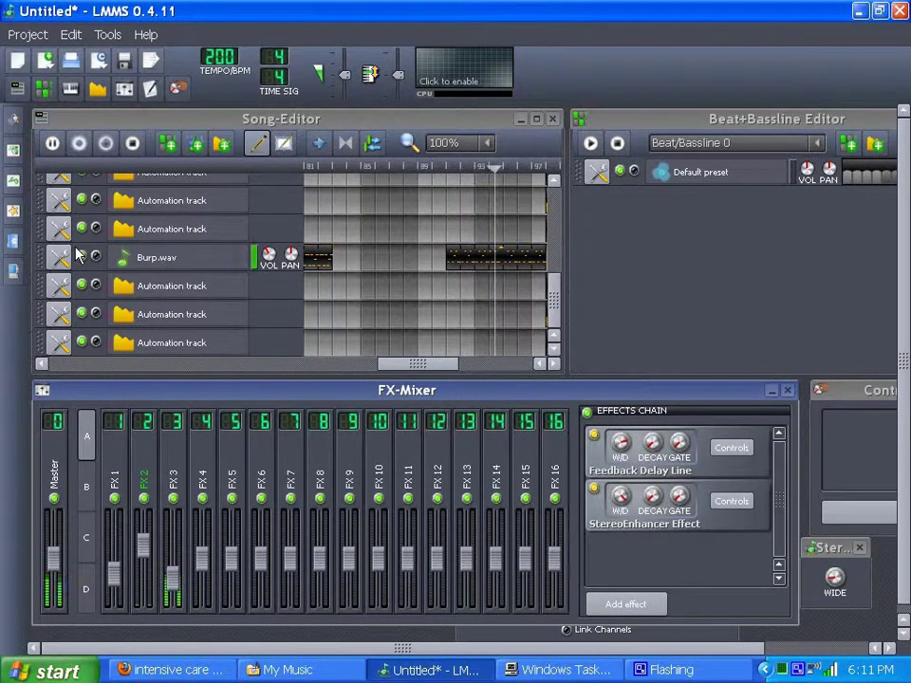
left_click(132, 142)
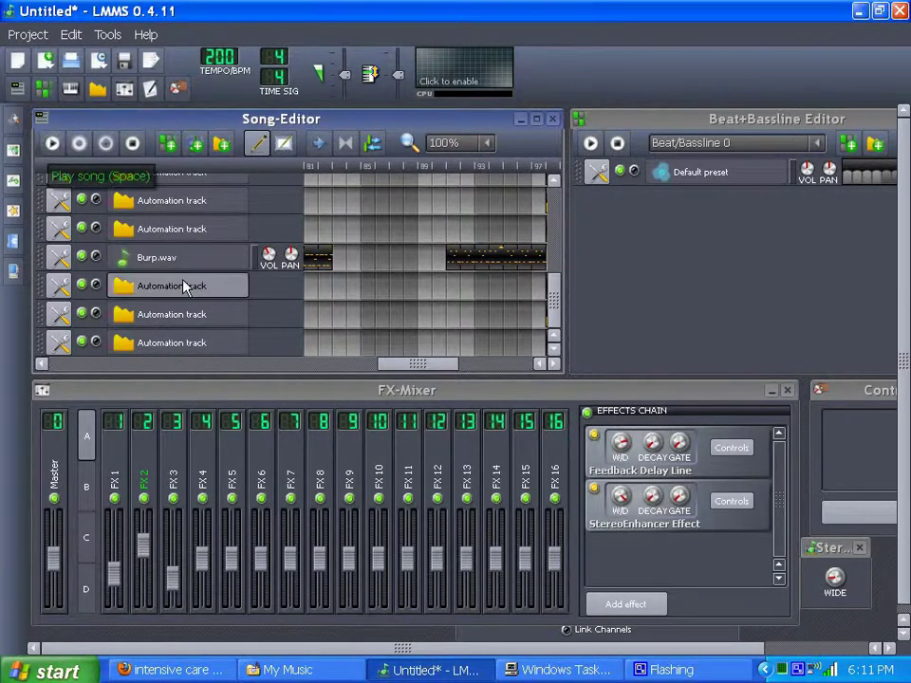
left_click_drag(555, 311, 560, 208)
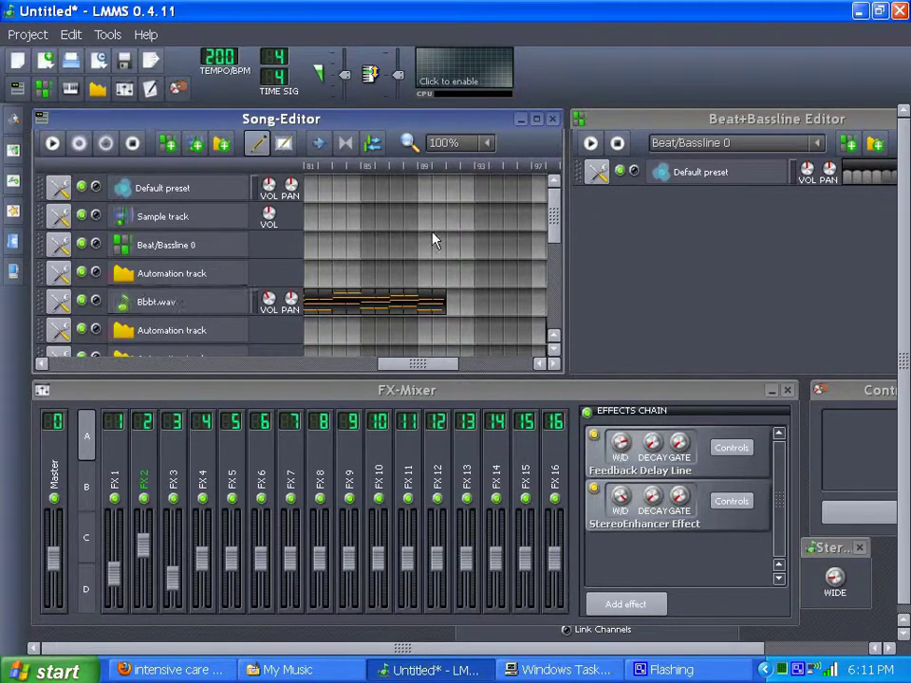
left_click_drag(561, 226, 566, 319)
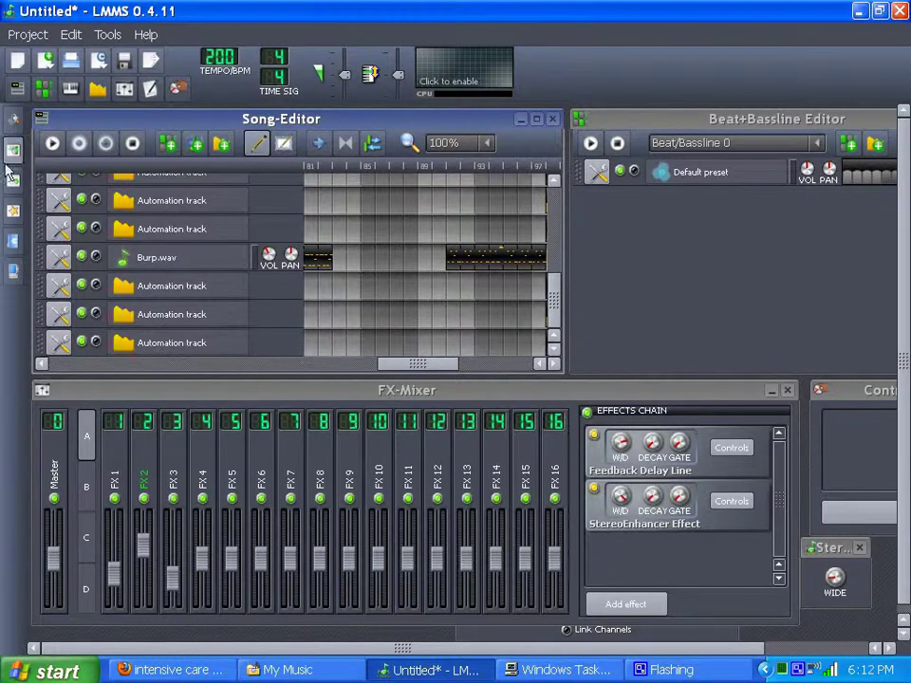
left_click(11, 218)
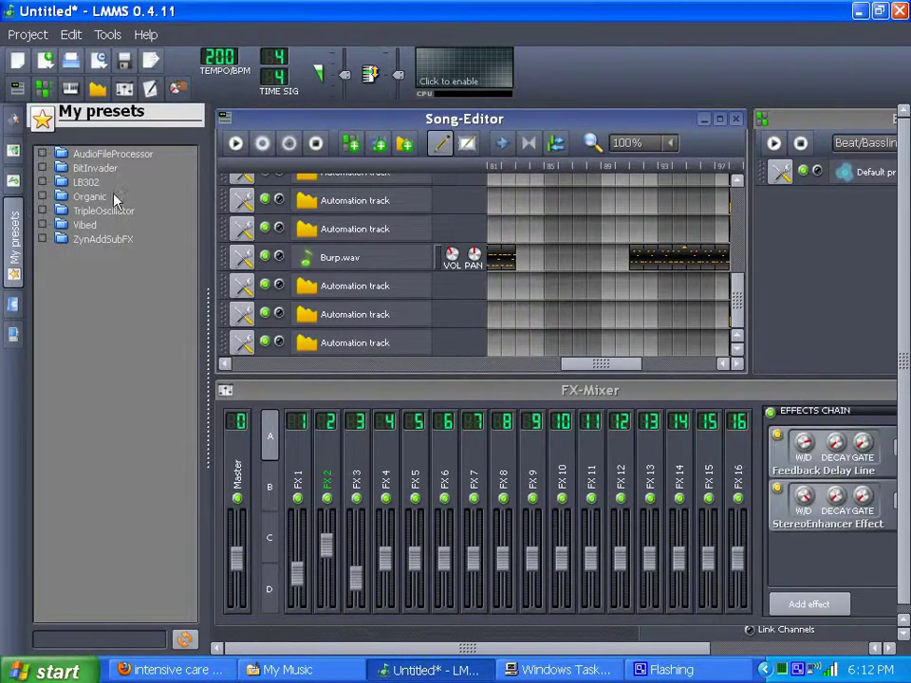
left_click(12, 119)
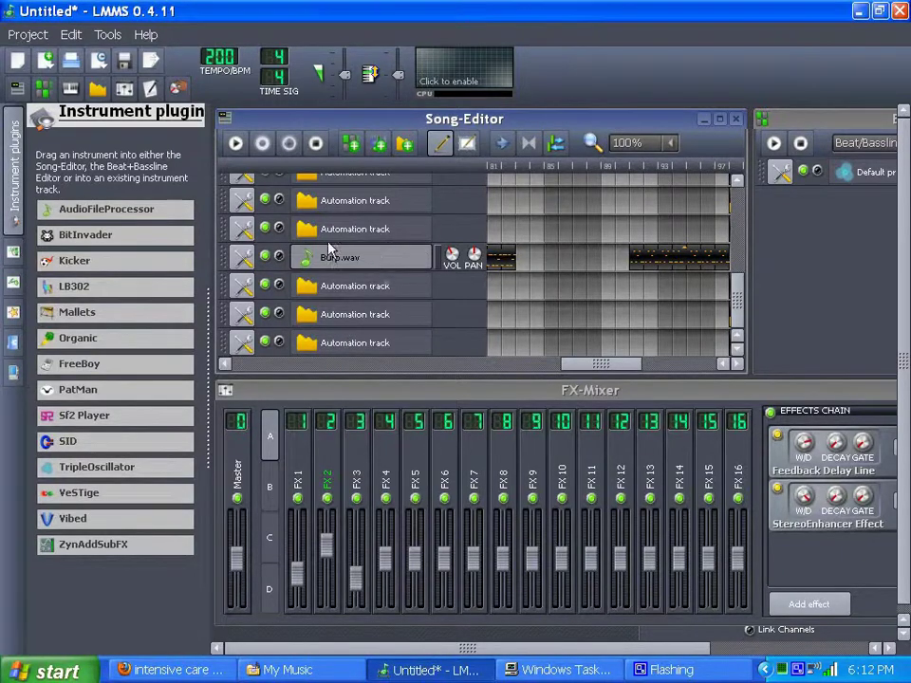
left_click(12, 201)
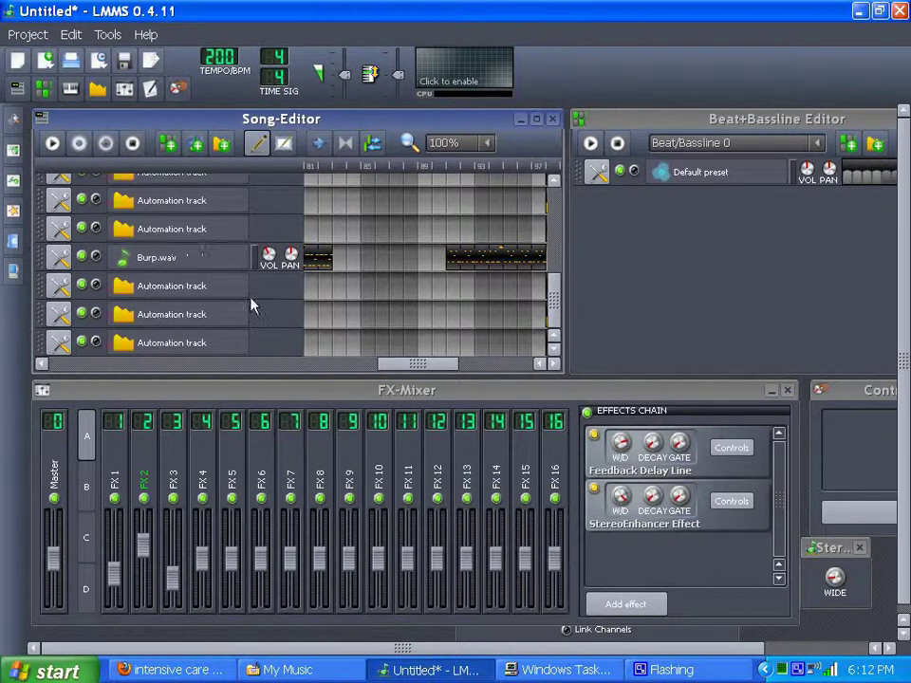
left_click(797, 671)
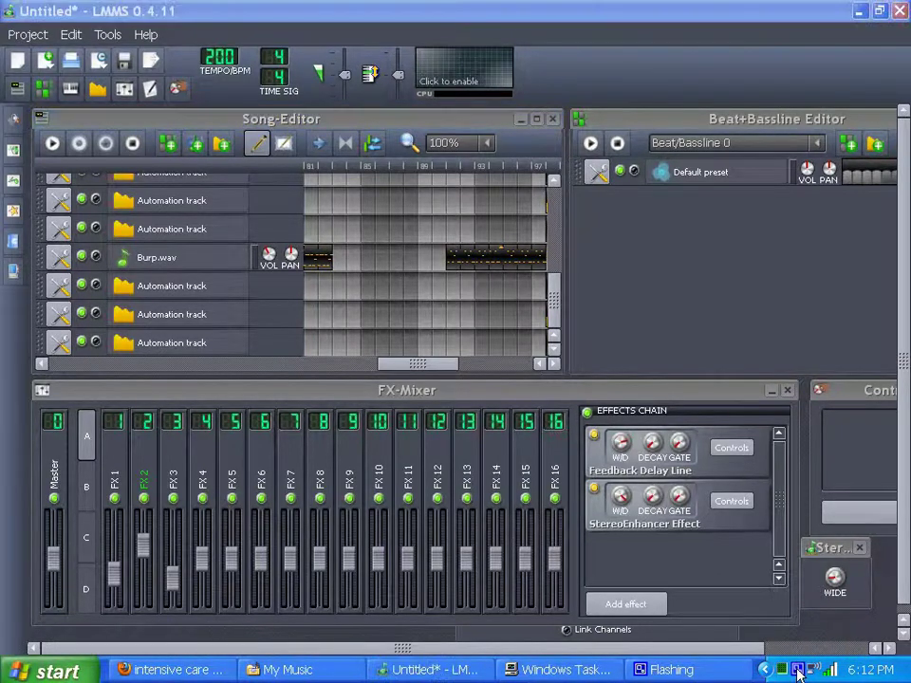